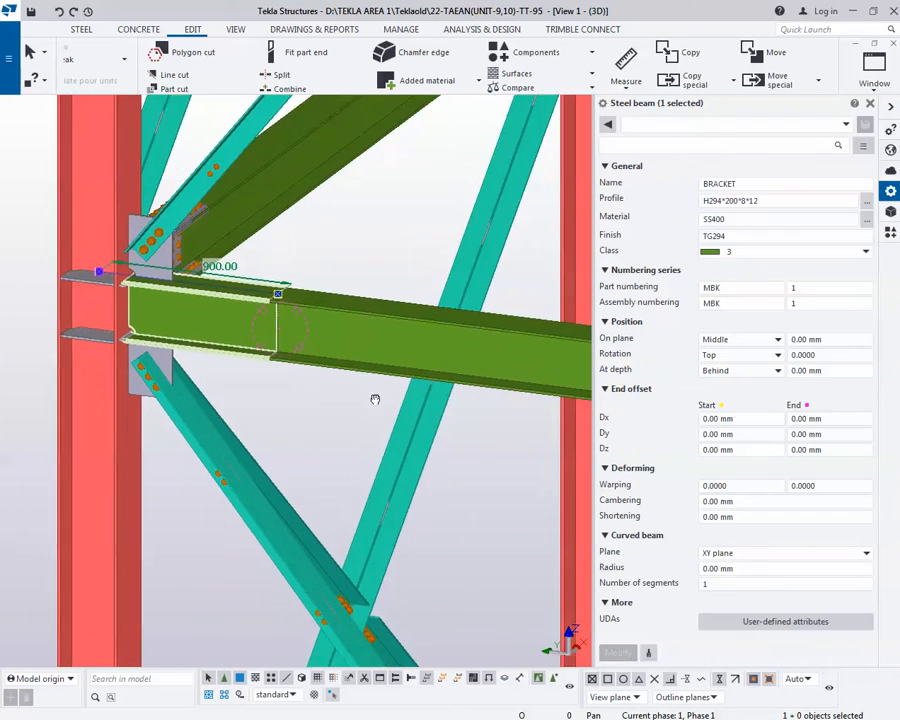
# - Change the class of the selected short bracket beam at the column to 5
pyautogui.click(726, 252)
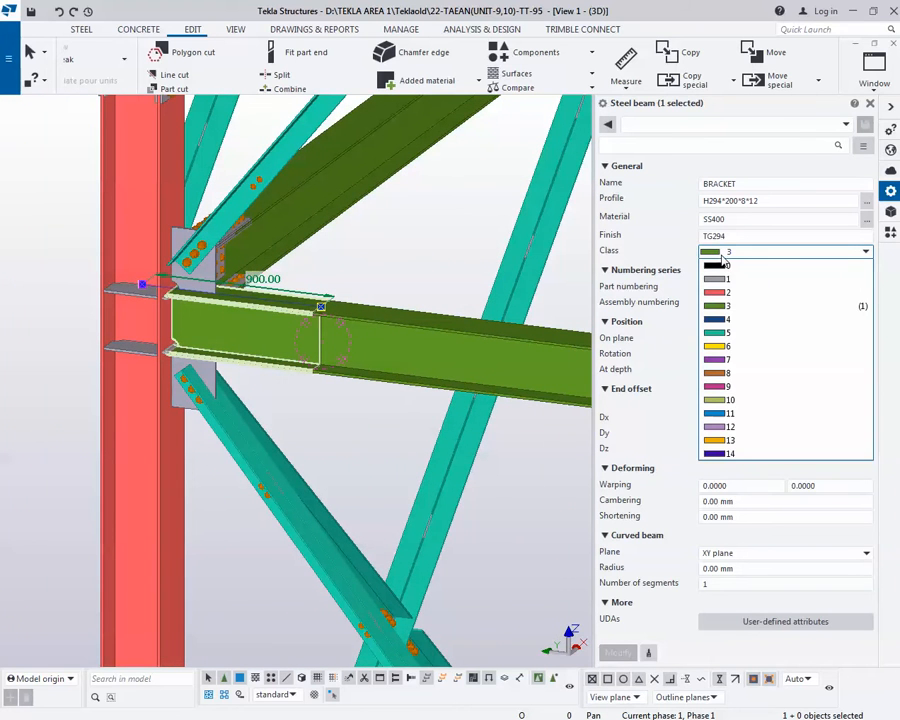
pyautogui.click(727, 332)
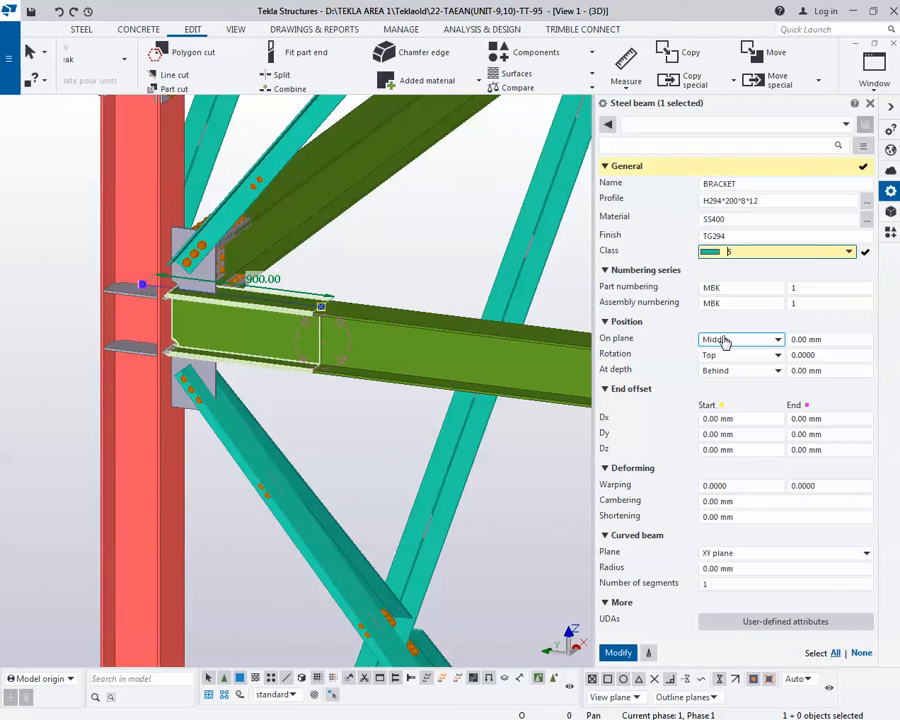
pyautogui.click(620, 653)
pyautogui.click(337, 408)
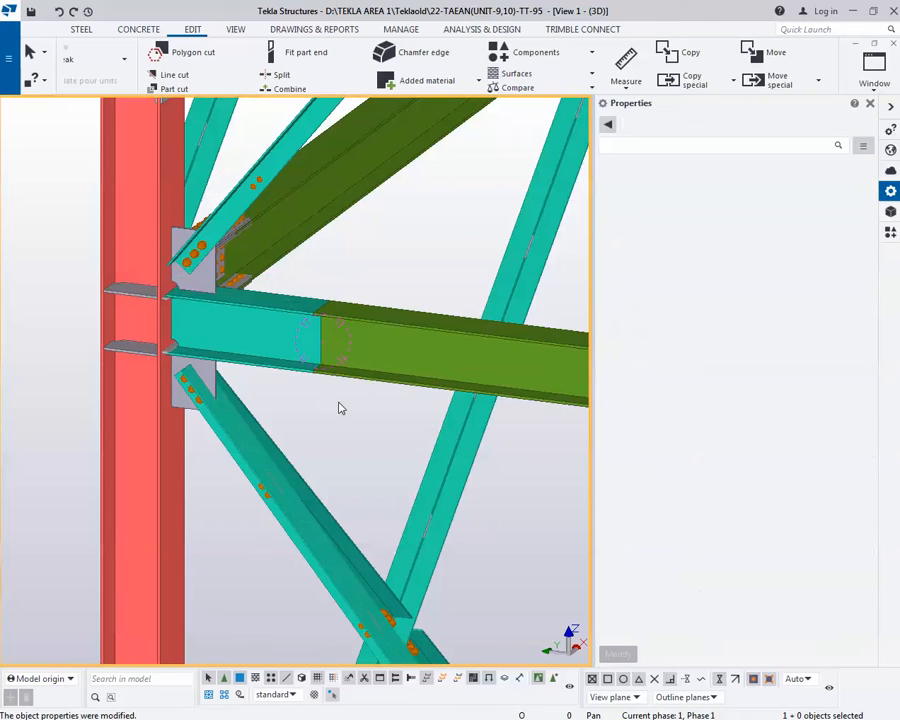
# - Set the short bracket beam's class to 14
pyautogui.click(281, 335)
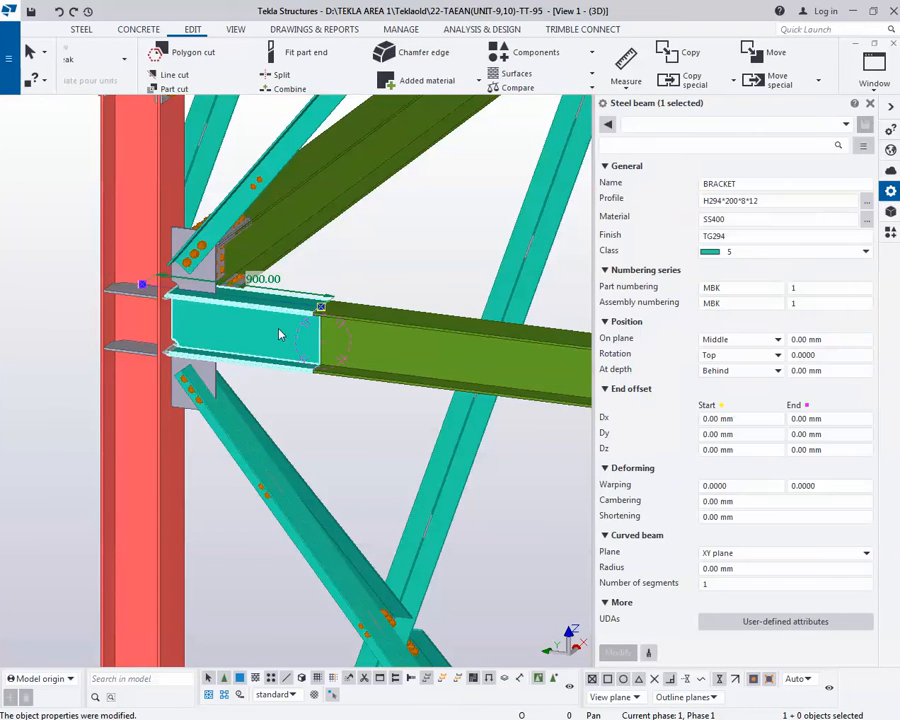
pyautogui.click(717, 254)
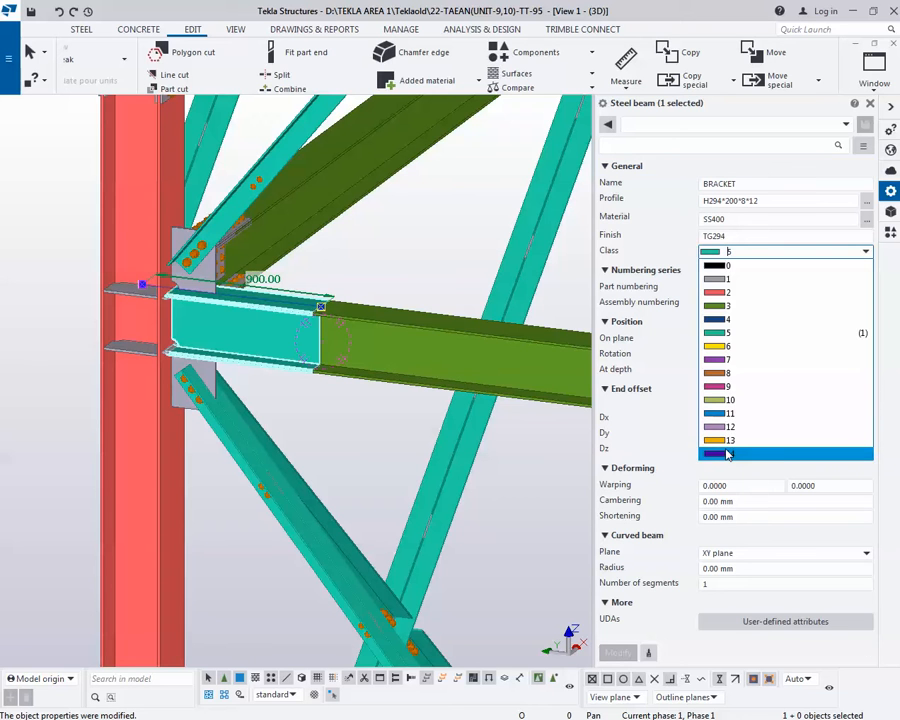
pyautogui.click(727, 455)
pyautogui.click(618, 653)
pyautogui.click(372, 466)
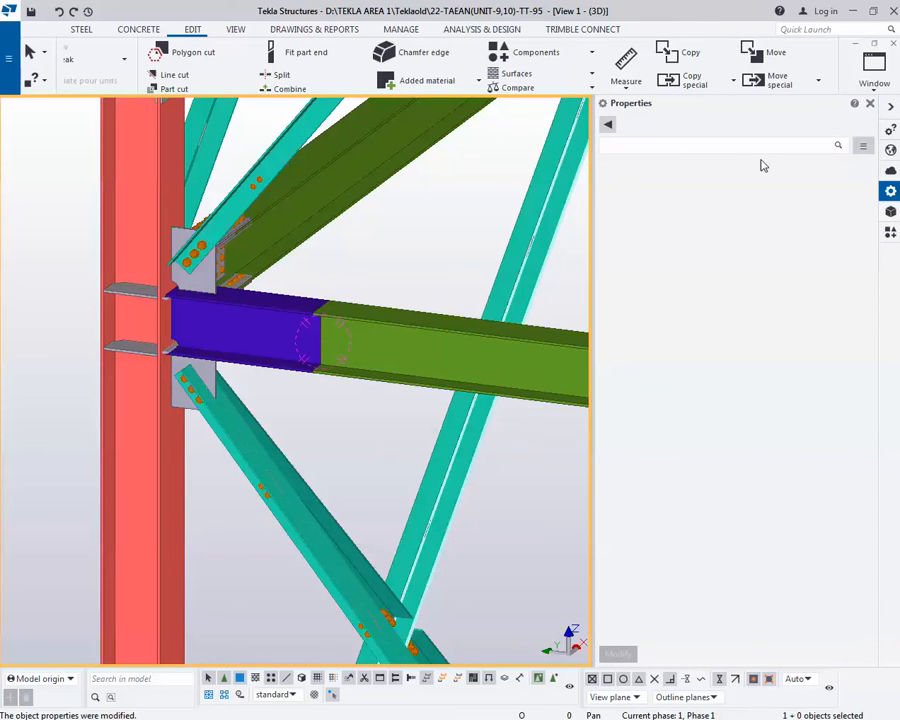
pyautogui.click(888, 113)
# - Assign class 1 to the short bracket beam to distinguish it from the adjoining green beam
pyautogui.scroll(-3, 462, 342)
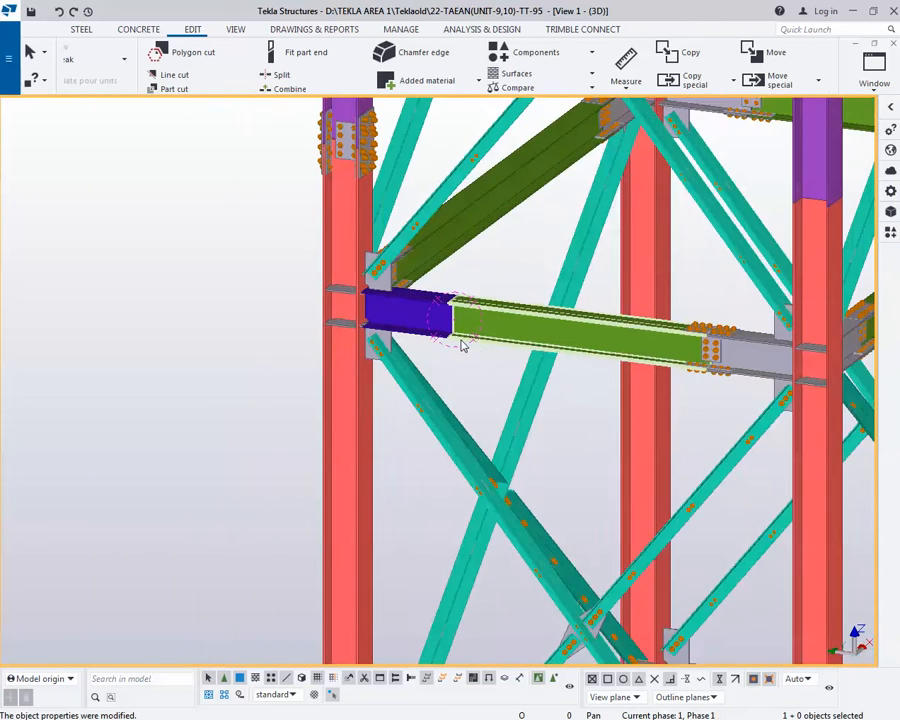
pyautogui.keyDown('ctrl'); pyautogui.moveTo(490, 350); pyautogui.dragTo(481, 336, button='middle'); pyautogui.keyUp('ctrl')
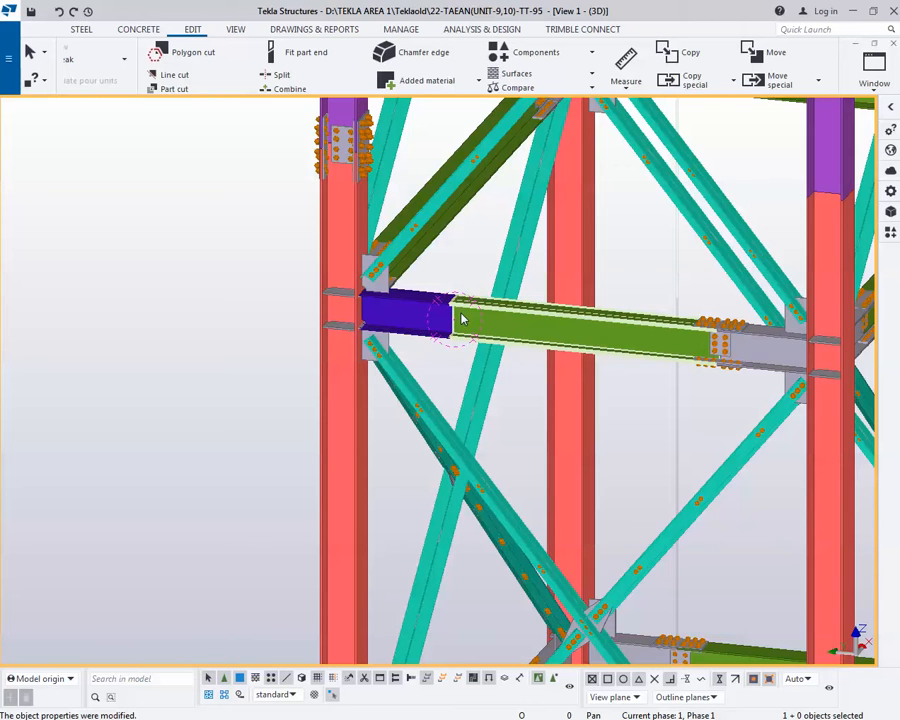
pyautogui.scroll(5, 462, 318)
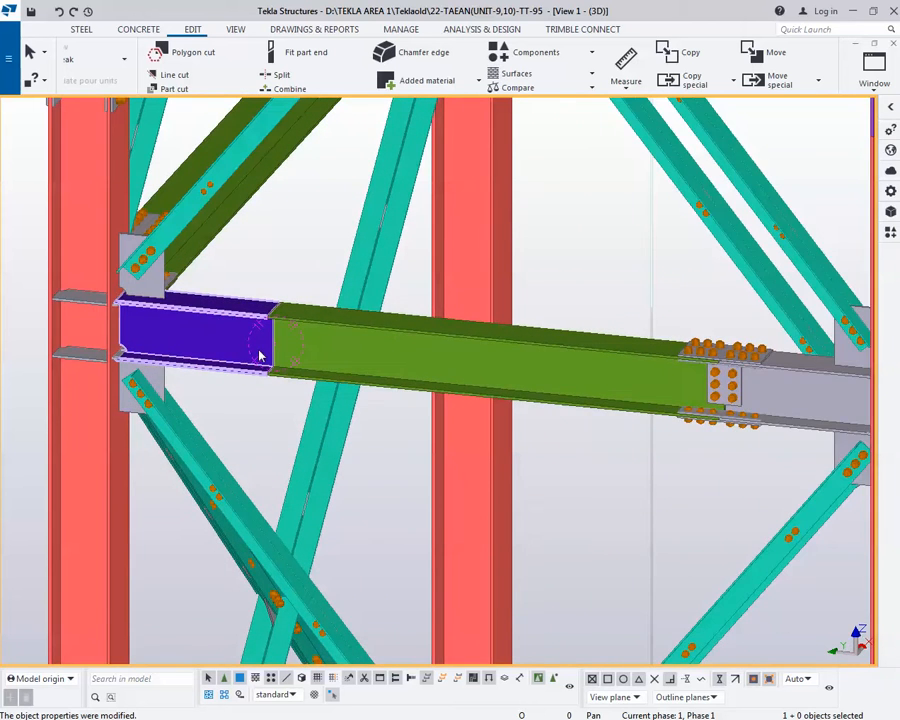
pyautogui.doubleClick(259, 355)
pyautogui.click(729, 252)
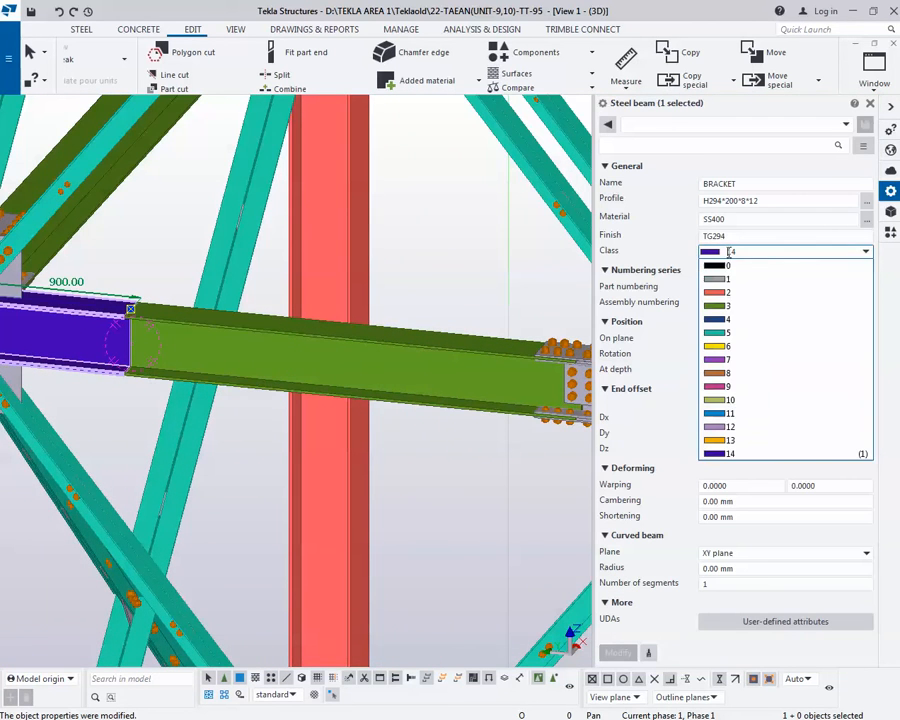
pyautogui.click(744, 280)
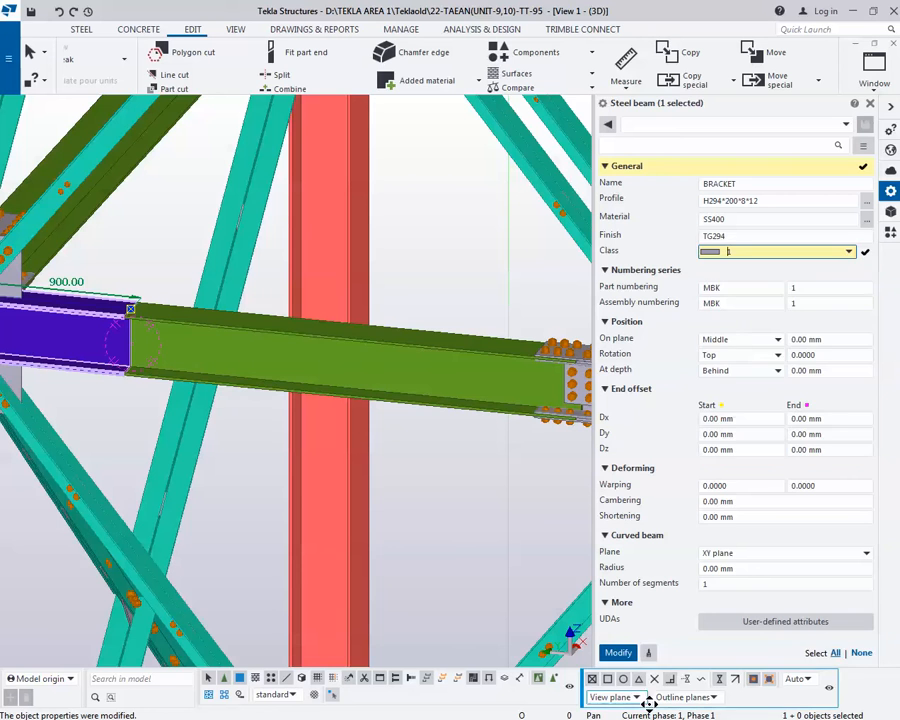
pyautogui.click(622, 652)
pyautogui.click(271, 450)
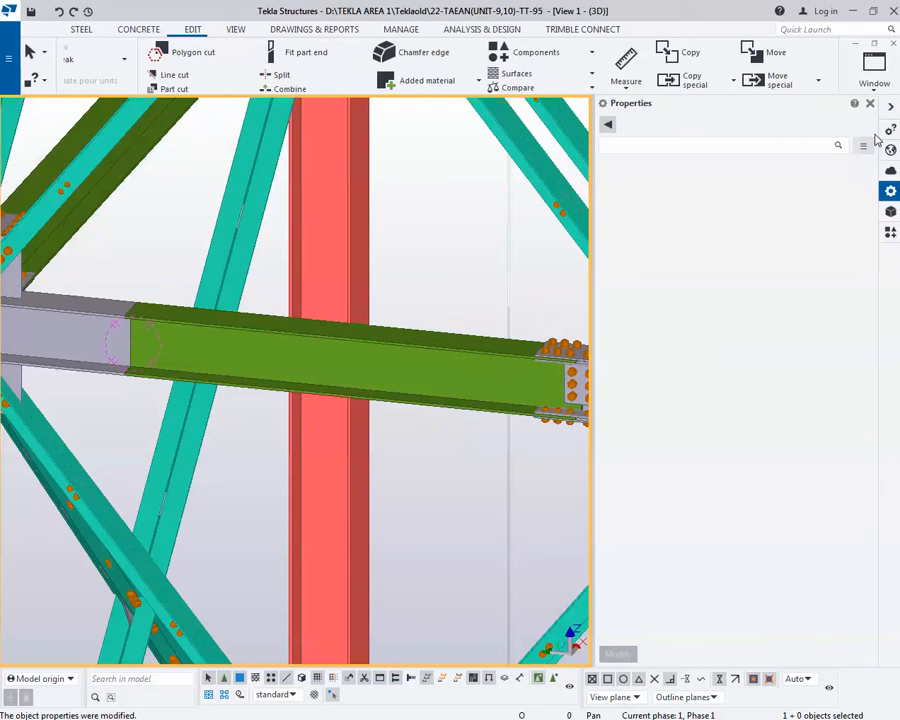
pyautogui.click(889, 107)
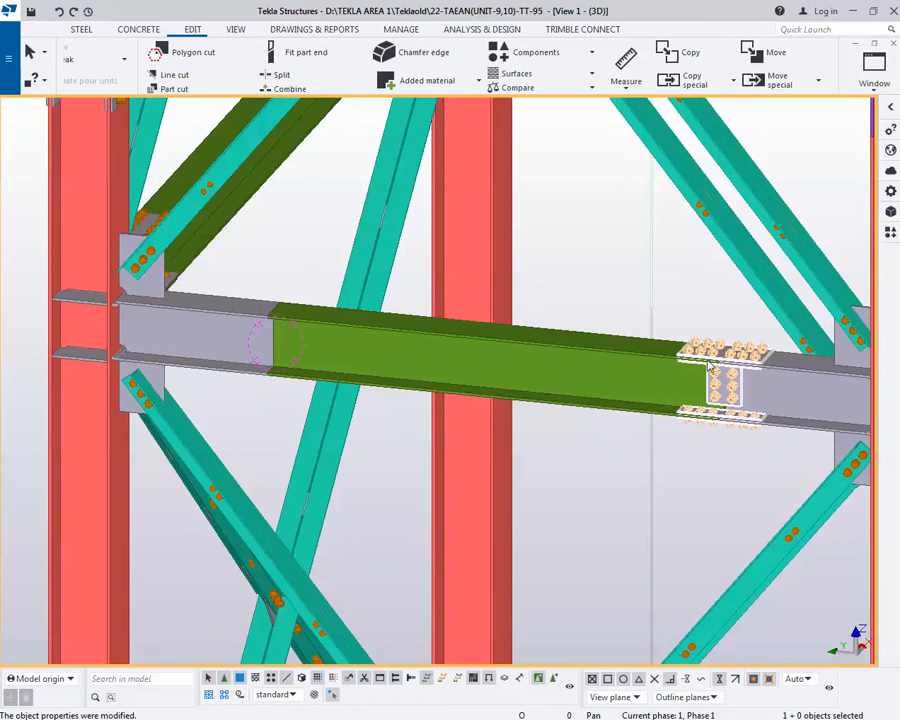
# - Find component 77 in the catalogue and apply Splice connection (77) with the grey bracket as main part and the green beam as secondary part
pyautogui.moveTo(280, 346); pyautogui.dragTo(294, 365, button='middle')
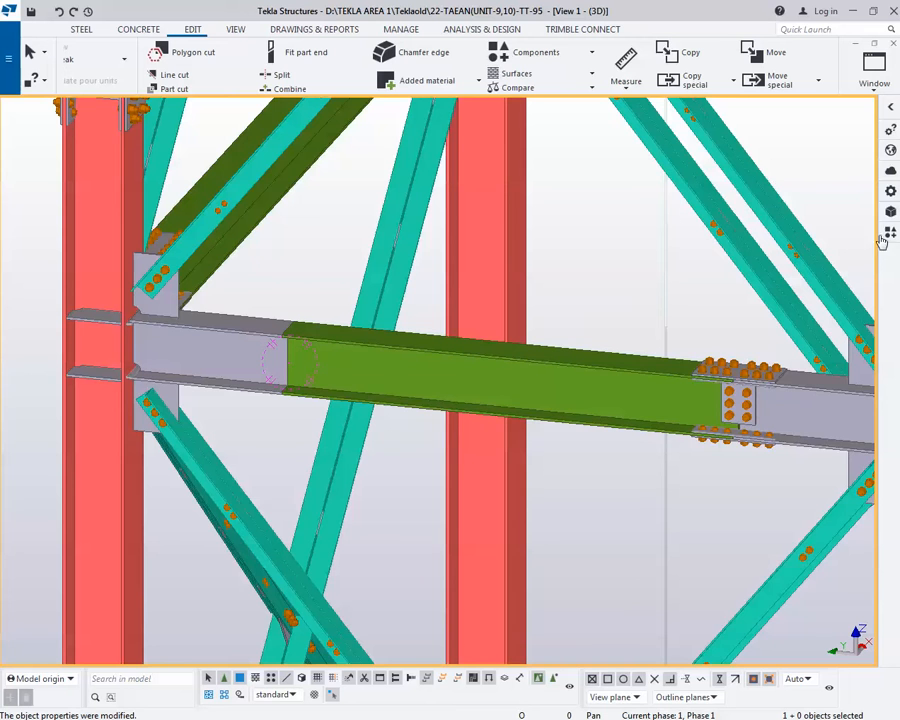
pyautogui.click(889, 234)
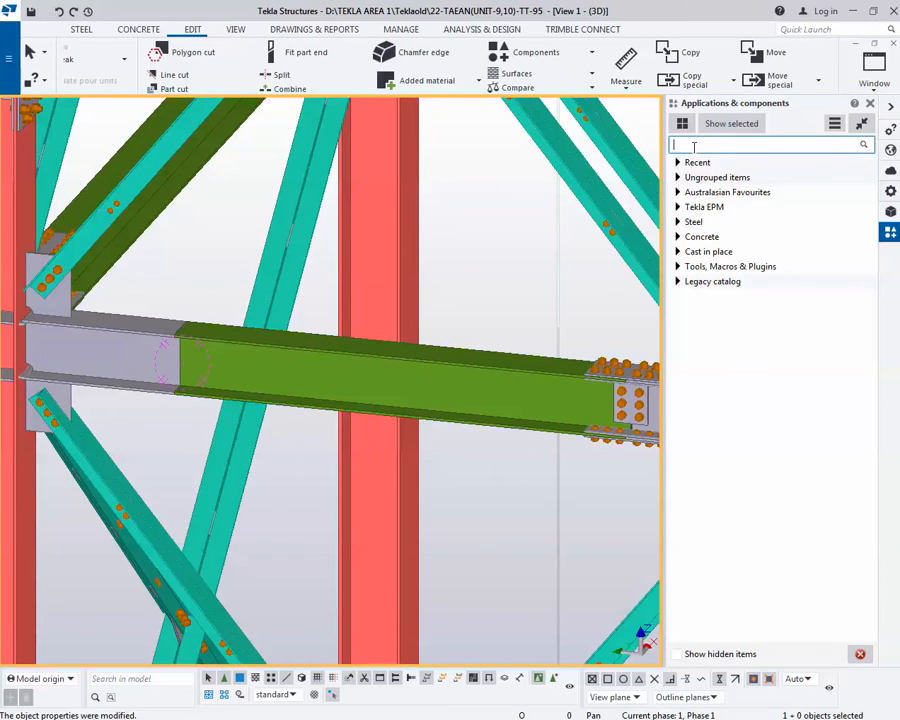
pyautogui.write('77')
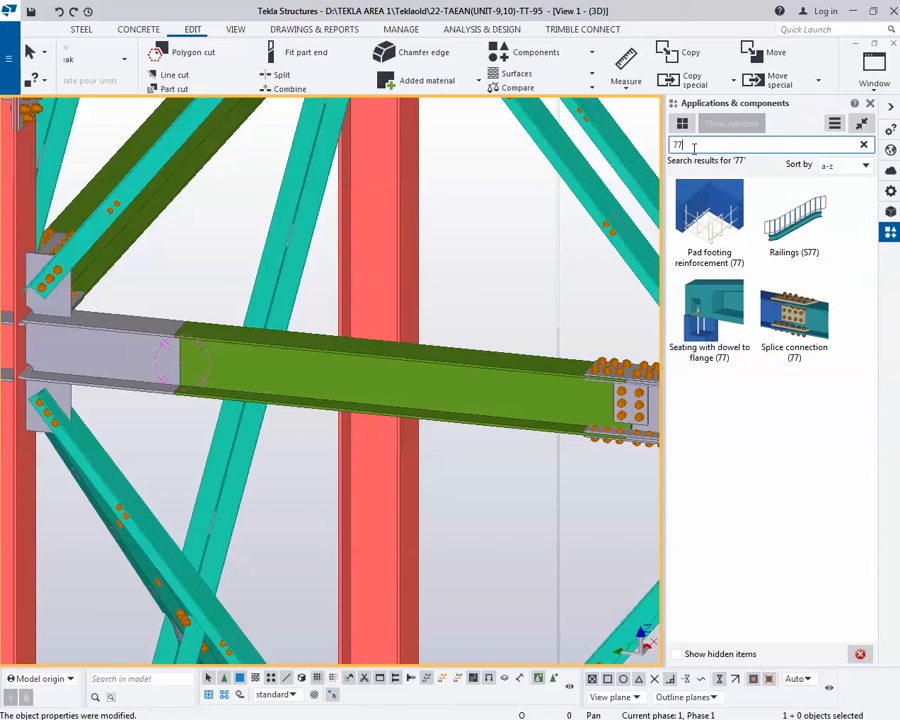
pyautogui.click(778, 320)
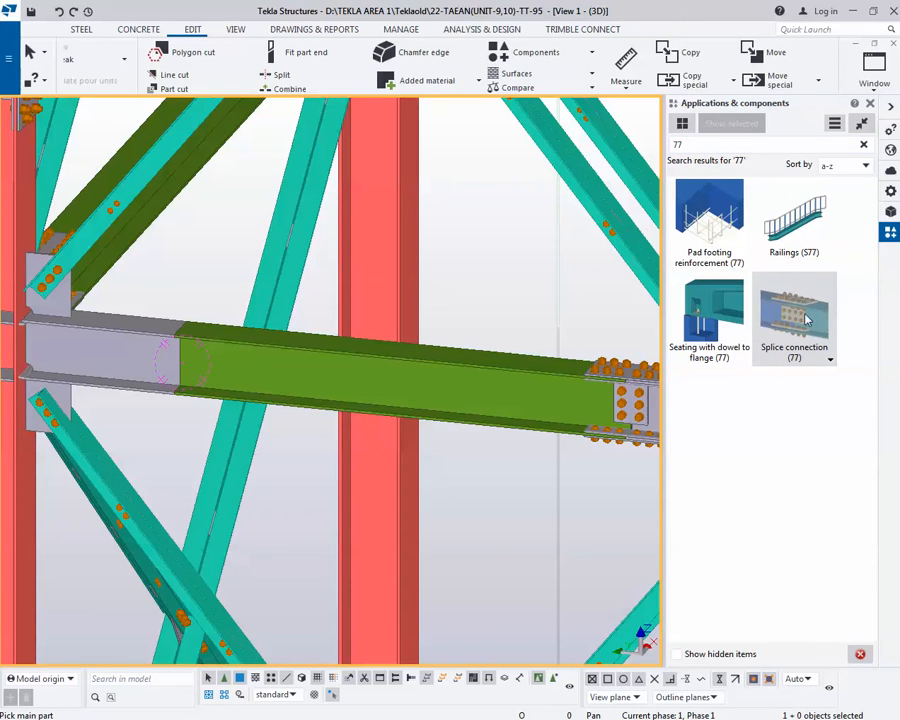
pyautogui.scroll(-2, 415, 321)
pyautogui.scroll(4, 311, 302)
pyautogui.click(240, 308)
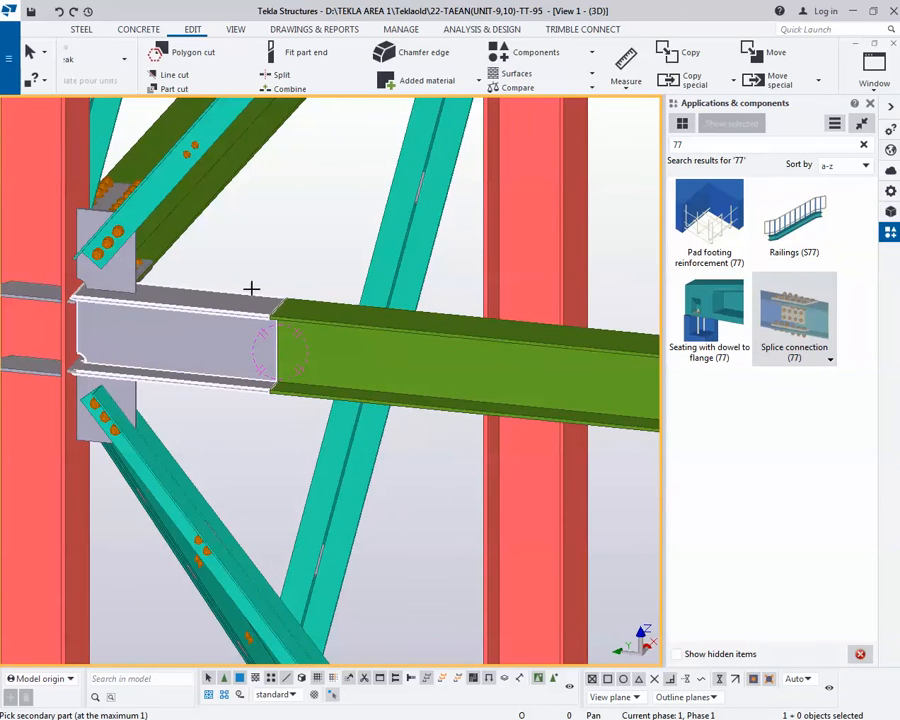
pyautogui.click(306, 309)
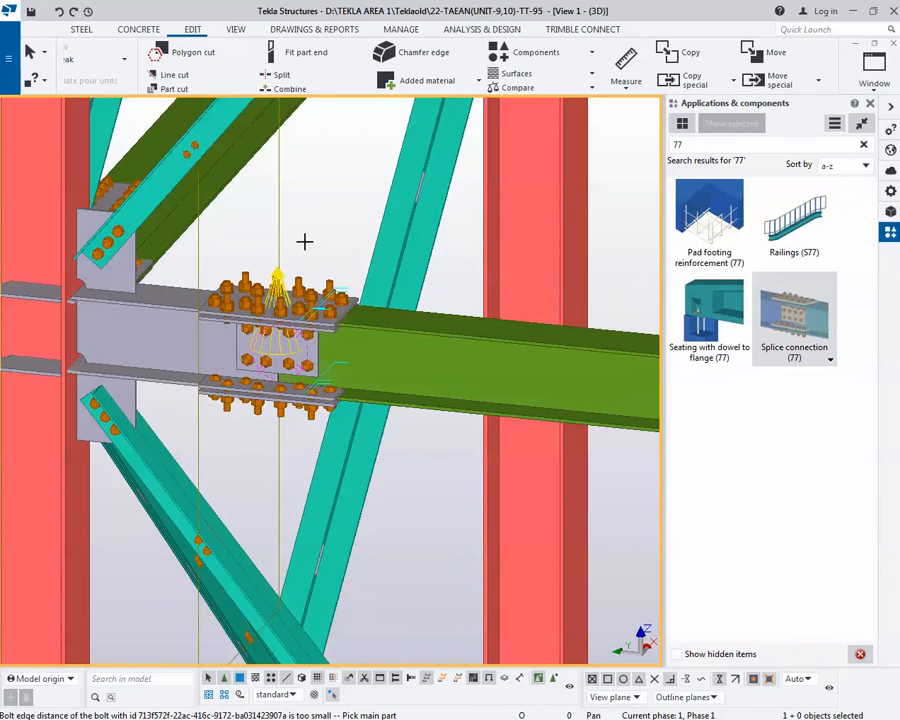
pyautogui.rightClick(314, 198)
pyautogui.click(330, 210)
pyautogui.scroll(2, 296, 311)
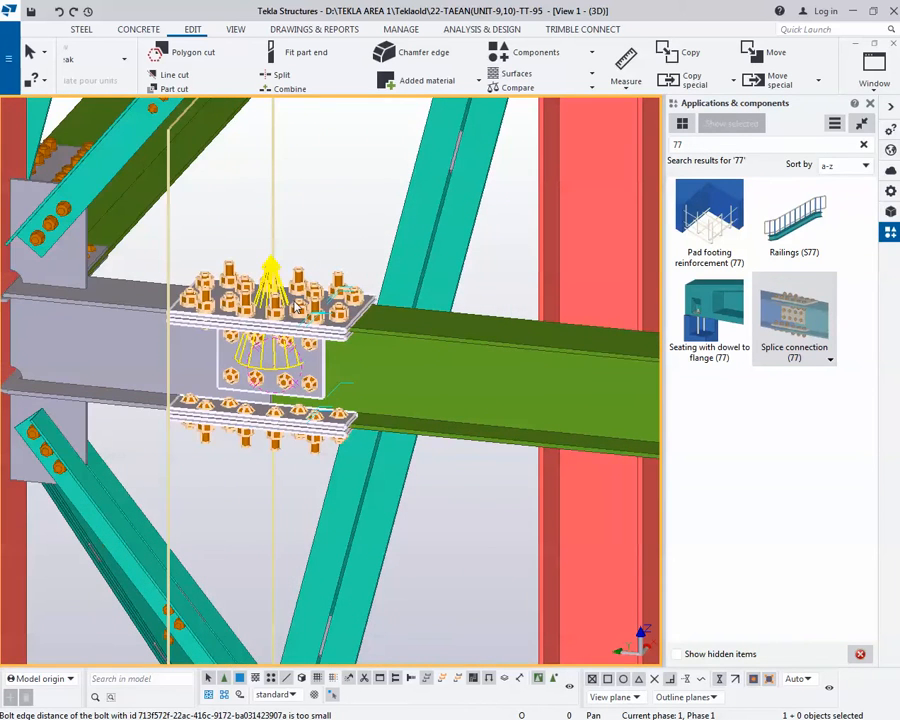
pyautogui.doubleClick(296, 308)
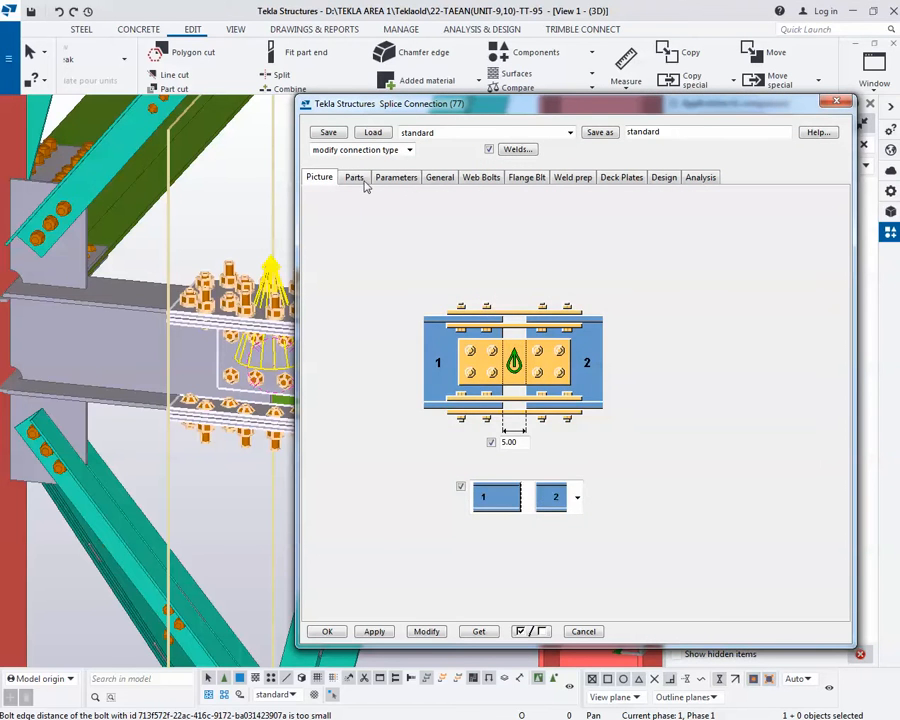
pyautogui.click(356, 178)
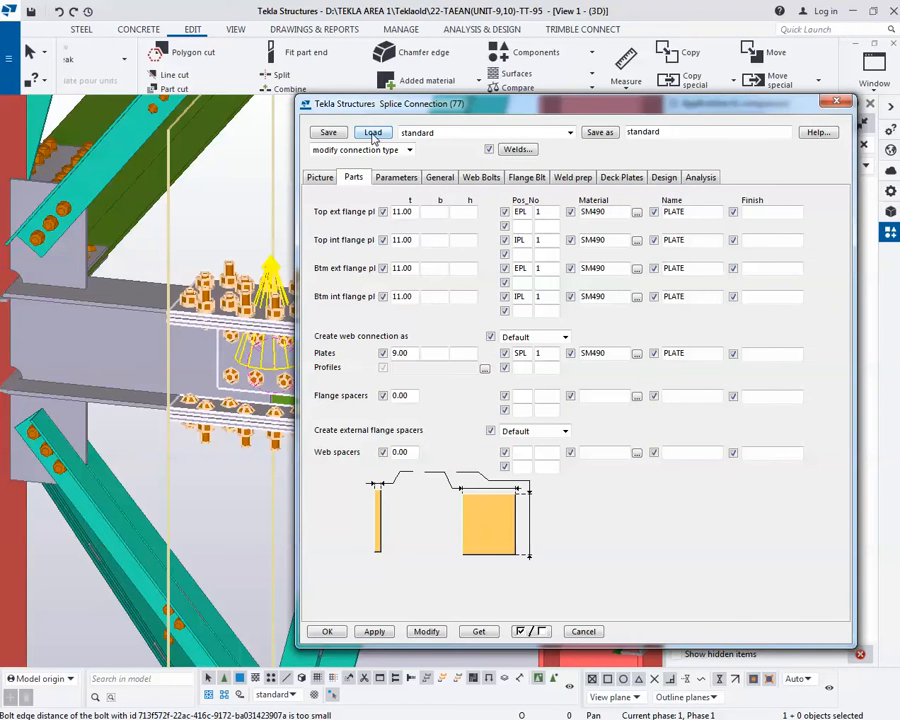
pyautogui.click(372, 133)
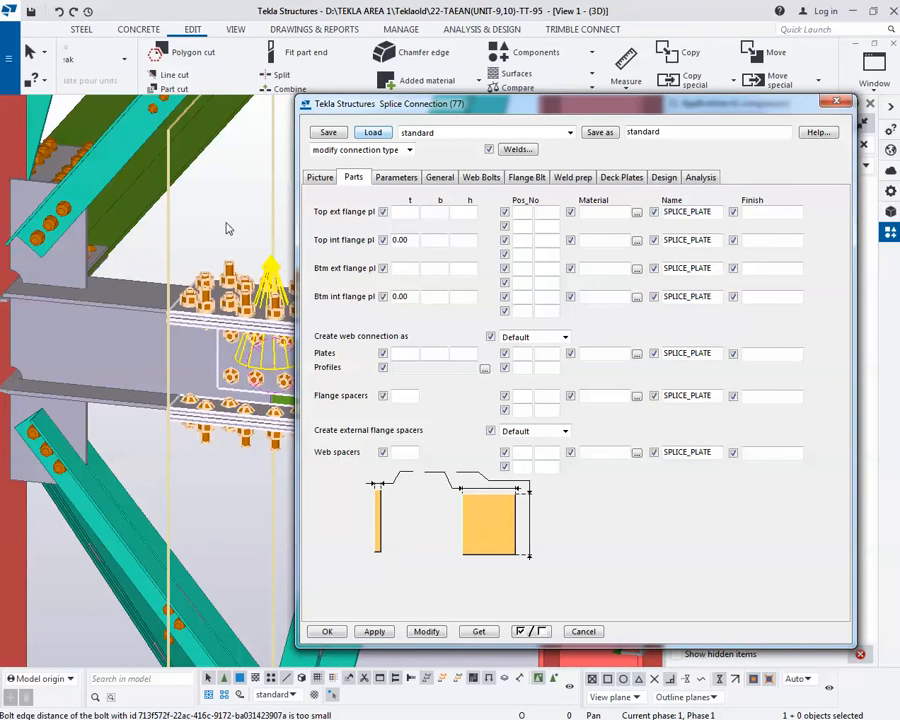
pyautogui.click(837, 101)
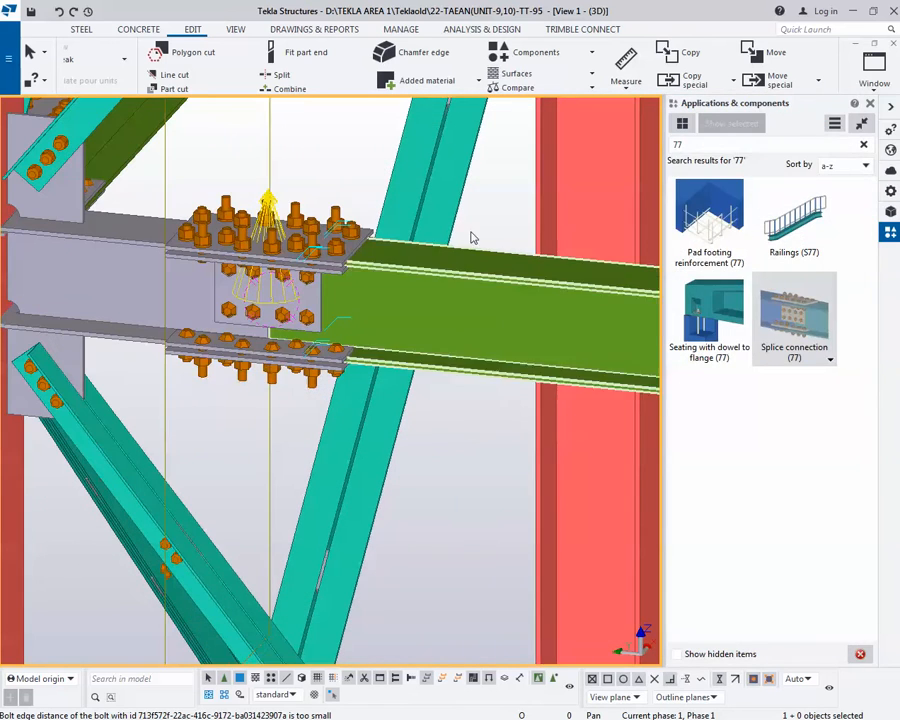
# - Examine the splice plates and bolts between bracket and beam from several angles in the 3D view and in the part front view
pyautogui.click(890, 104)
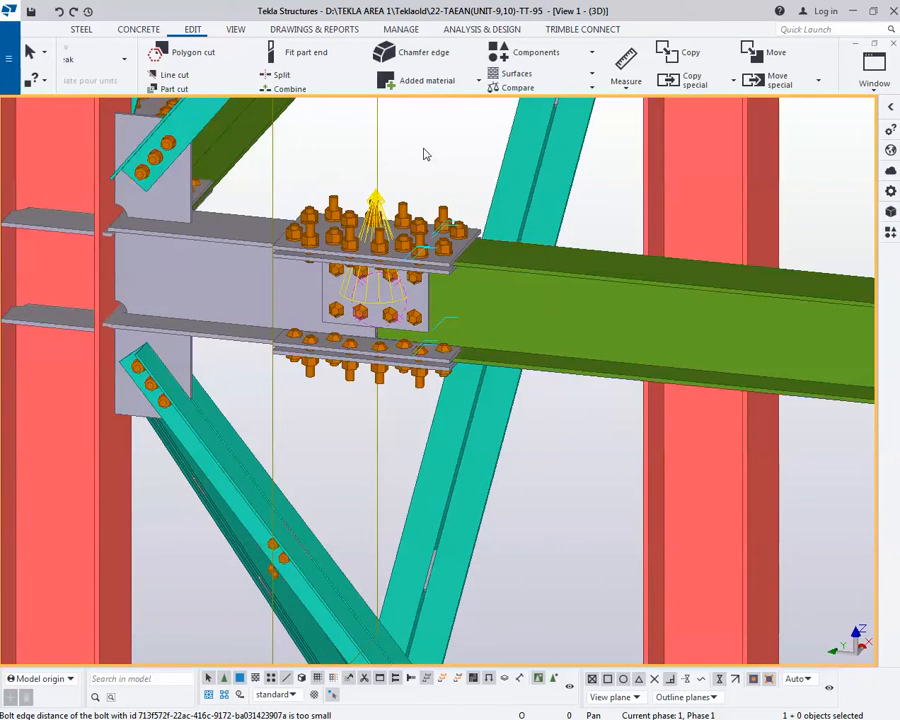
pyautogui.scroll(2, 387, 265)
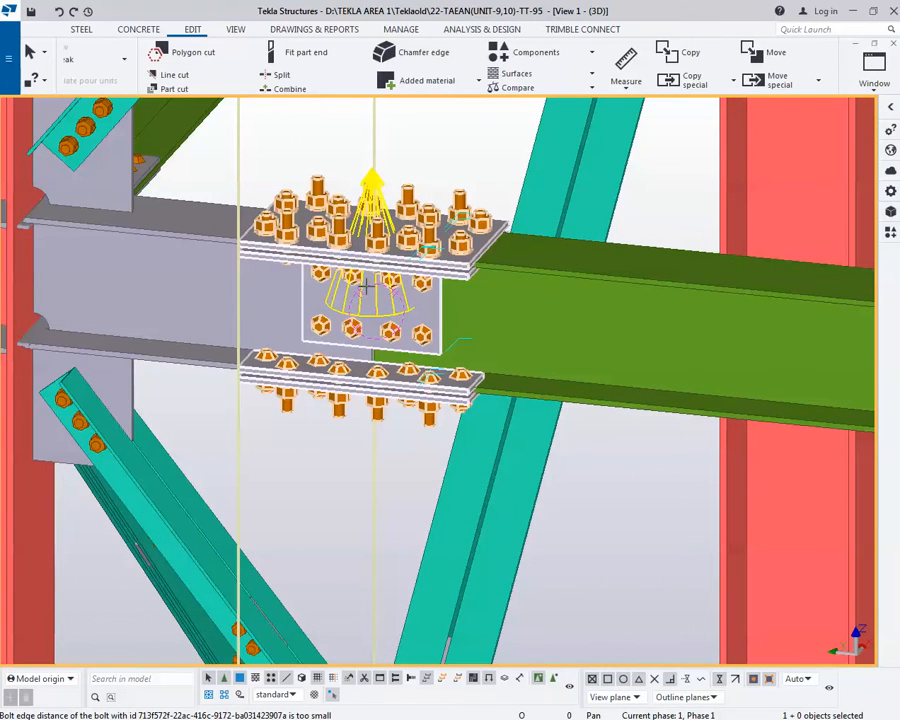
pyautogui.scroll(-1, 348, 277)
pyautogui.scroll(-2, 366, 290)
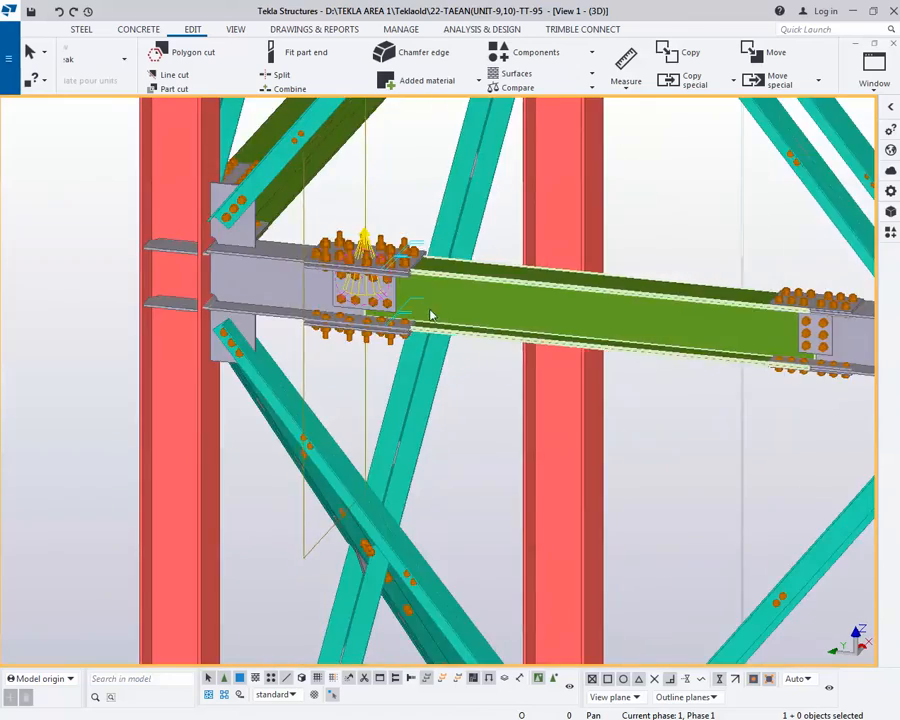
pyautogui.keyDown('ctrl'); pyautogui.moveTo(430, 313); pyautogui.dragTo(487, 240, button='middle'); pyautogui.keyUp('ctrl')
pyautogui.scroll(-2, 447, 275)
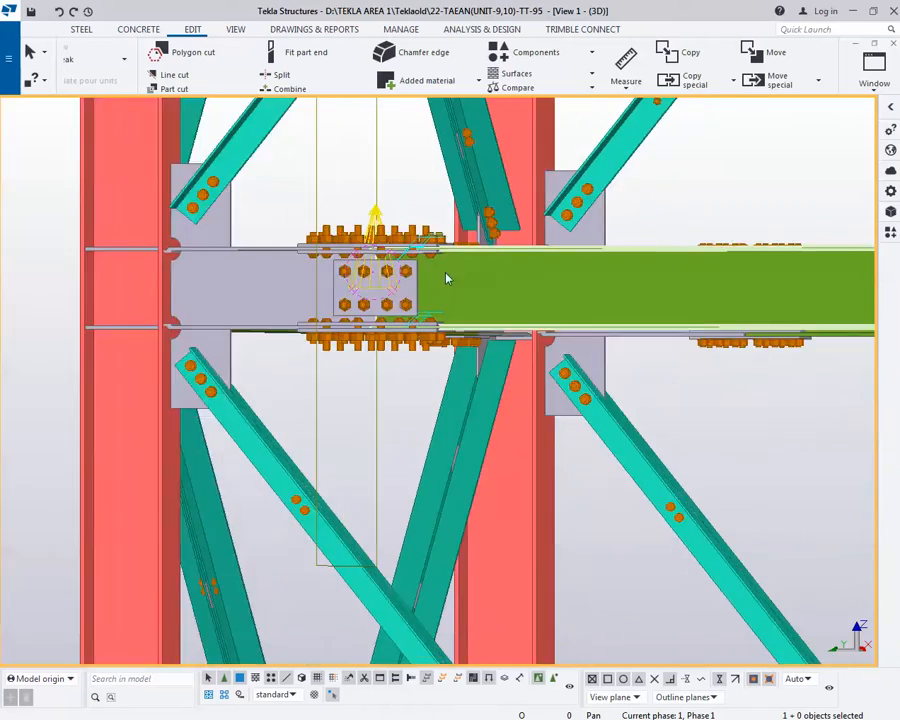
pyautogui.hotkey('ctrl', 'Tab')
pyautogui.scroll(2, 254, 321)
pyautogui.scroll(-2, 440, 223)
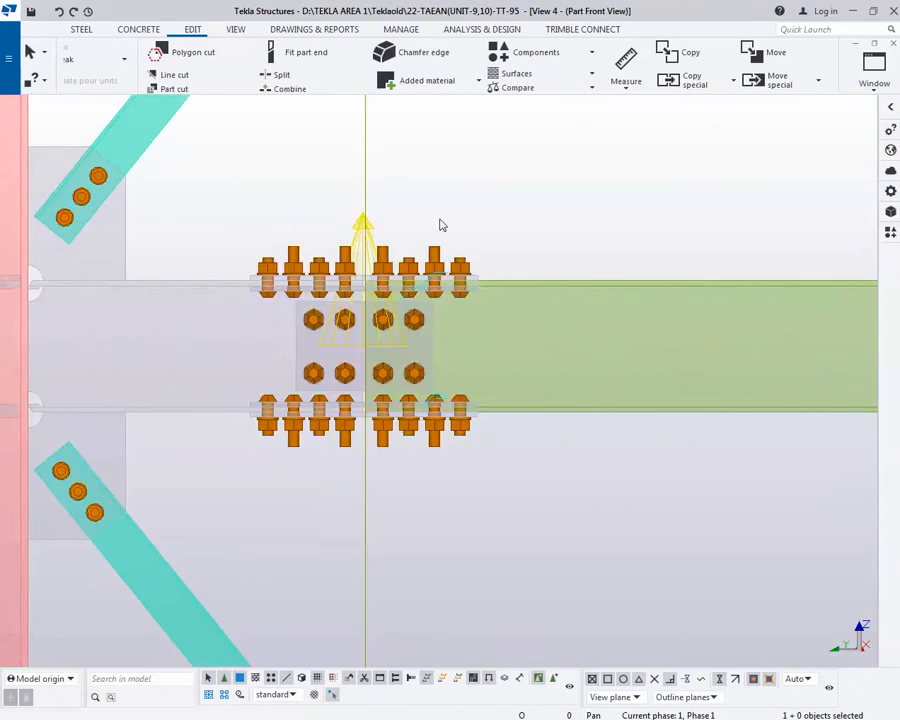
pyautogui.scroll(3, 360, 306)
pyautogui.hotkey('ctrl', 'Tab')
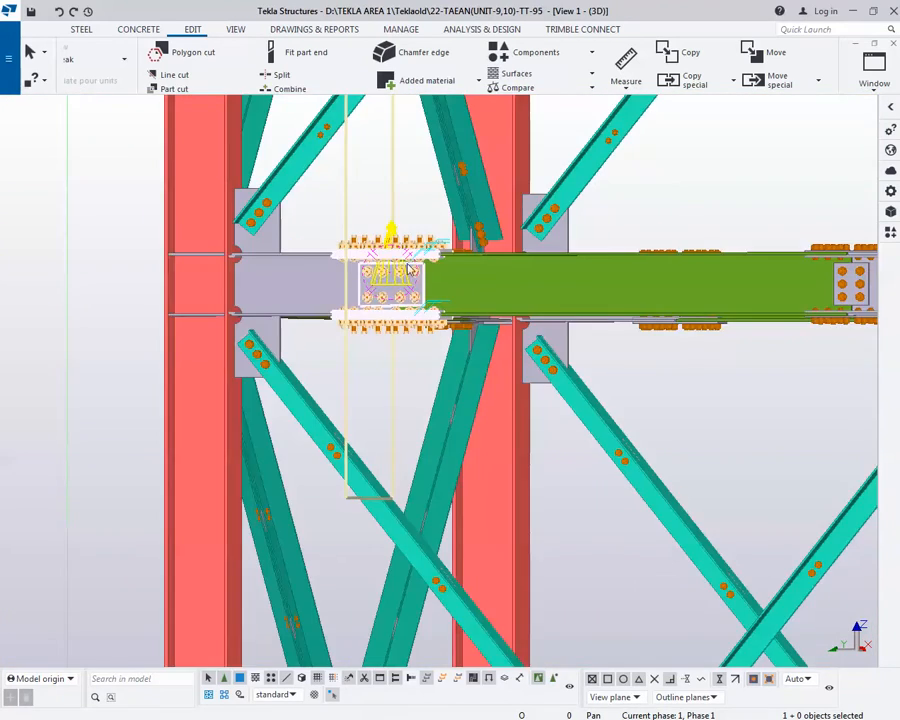
pyautogui.keyDown('ctrl'); pyautogui.moveTo(408, 263); pyautogui.dragTo(424, 374, button='middle'); pyautogui.keyUp('ctrl')
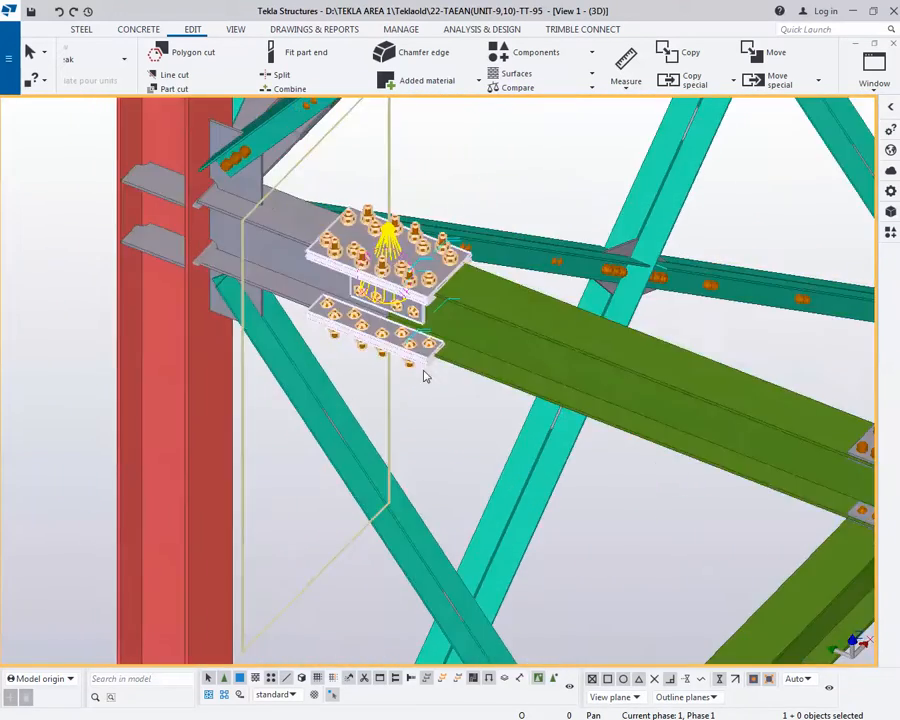
pyautogui.moveTo(486, 352); pyautogui.dragTo(322, 352, button='middle')
pyautogui.scroll(-2, 312, 336)
pyautogui.moveTo(237, 273); pyautogui.dragTo(380, 303, button='middle')
pyautogui.scroll(2, 380, 302)
# - Open the splice connection's properties and arrange the dialog so the joint is visible beside it
pyautogui.doubleClick(380, 302)
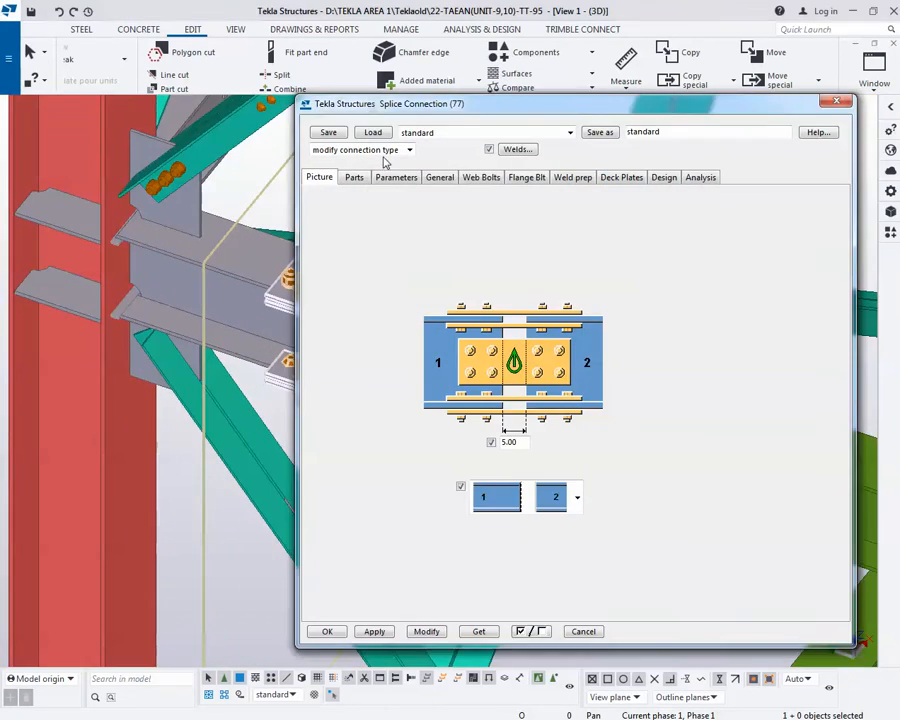
pyautogui.scroll(2, 226, 278)
pyautogui.moveTo(226, 278); pyautogui.dragTo(66, 270, button='middle')
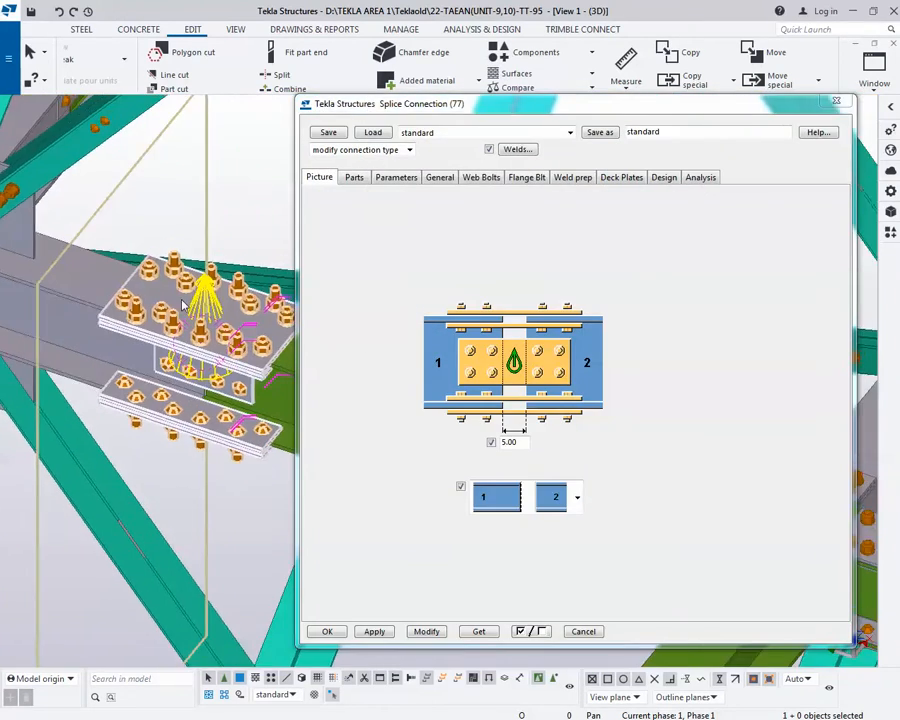
pyautogui.keyDown('ctrl'); pyautogui.moveTo(186, 300); pyautogui.dragTo(202, 281, button='middle'); pyautogui.keyUp('ctrl')
pyautogui.scroll(-2, 152, 292)
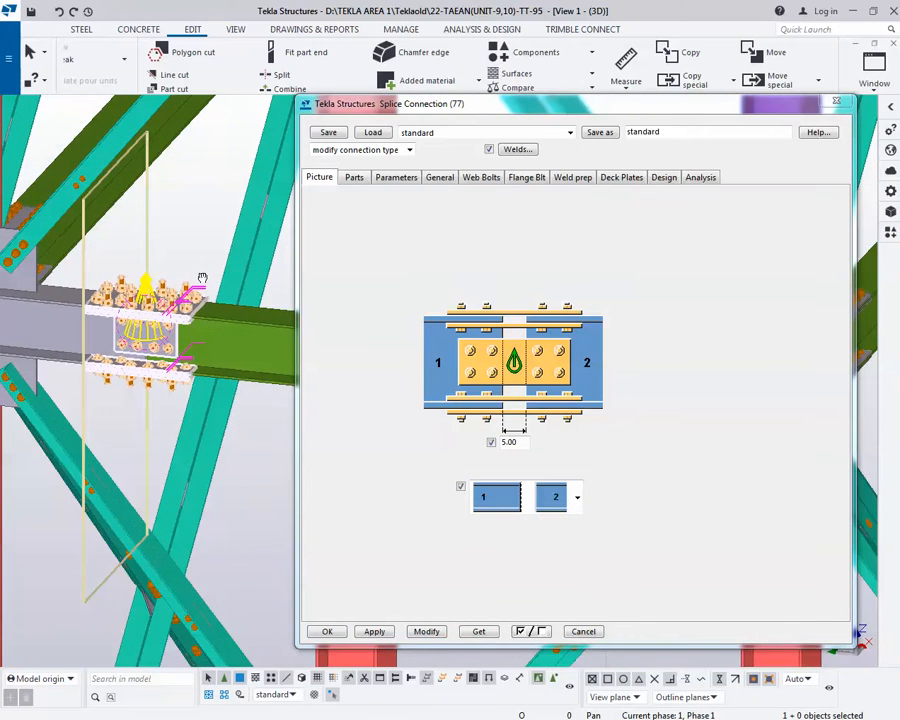
pyautogui.moveTo(422, 111); pyautogui.dragTo(472, 118)
pyautogui.moveTo(138, 304); pyautogui.dragTo(210, 304, button='middle')
pyautogui.scroll(4, 210, 305)
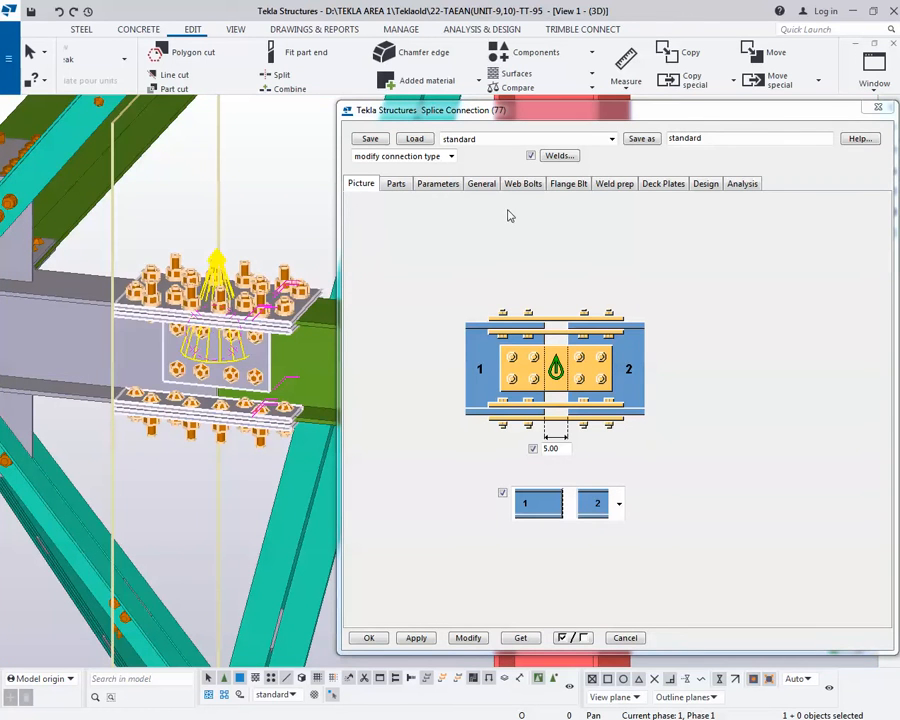
# - Set the splice connection's class to 2, apply it to the joint and close the properties
pyautogui.click(480, 185)
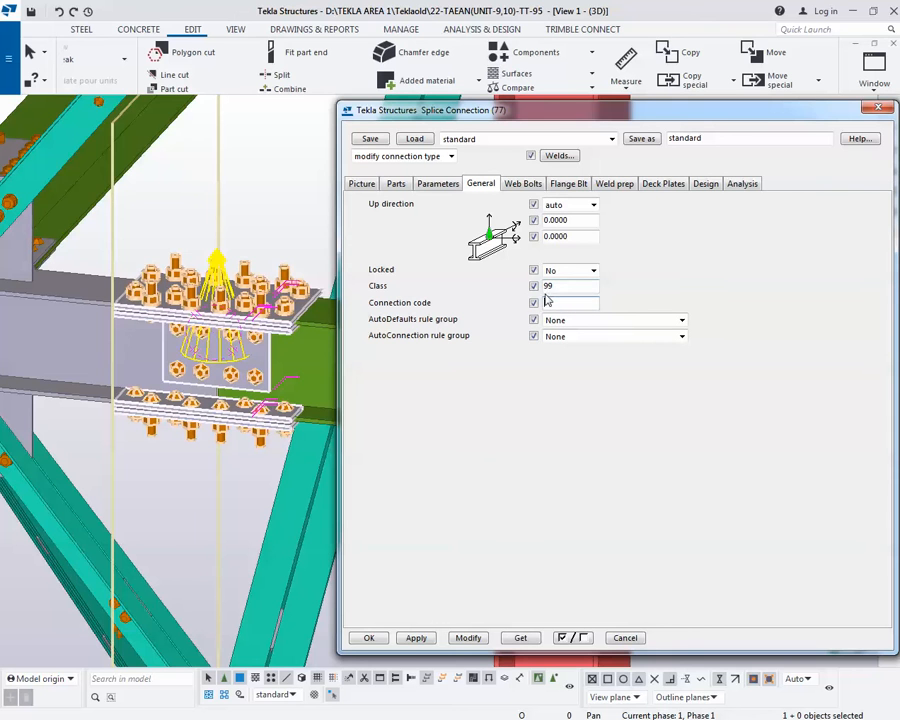
pyautogui.doubleClick(569, 287)
pyautogui.write('2')
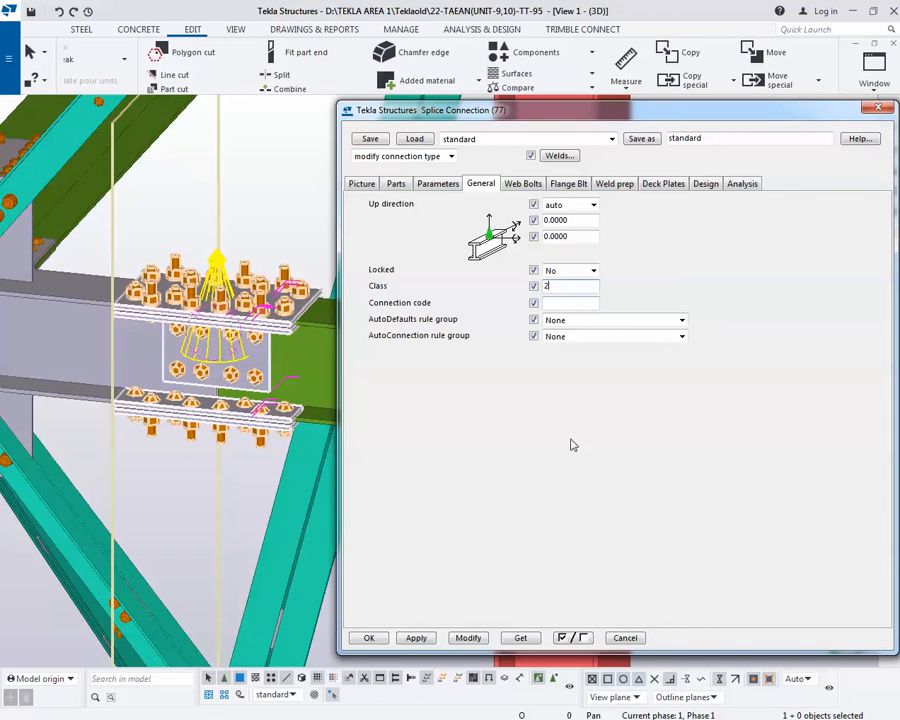
pyautogui.click(466, 638)
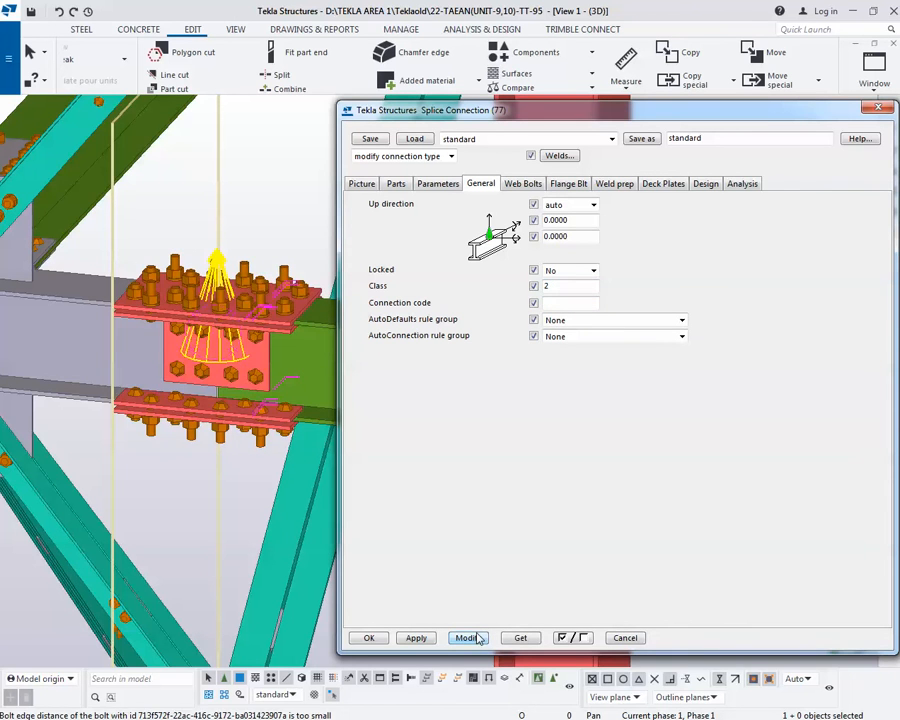
pyautogui.click(369, 638)
pyautogui.scroll(2, 222, 316)
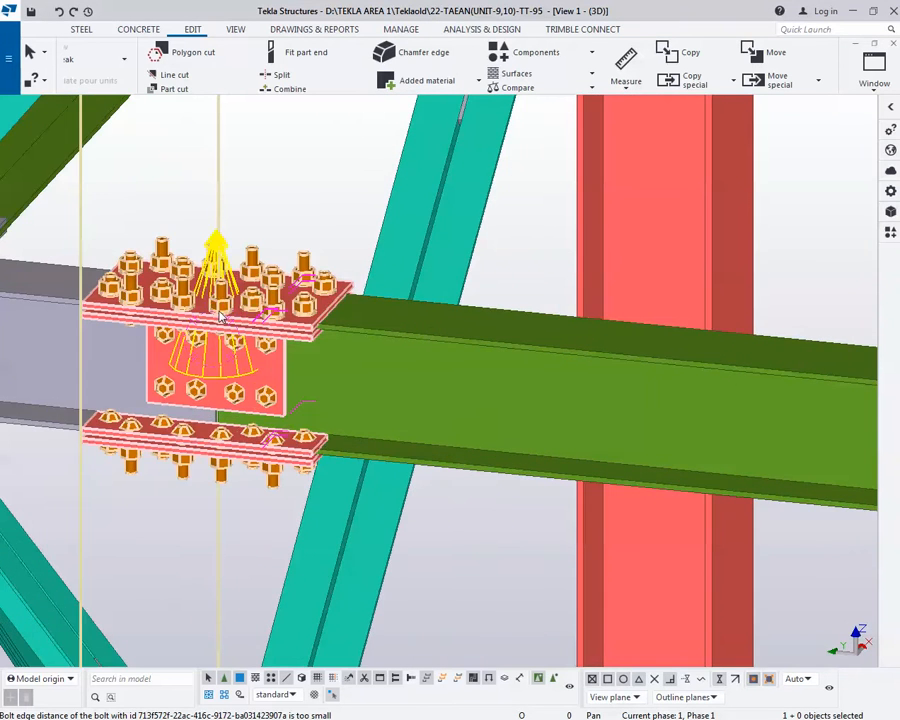
# - Measure the vertical thickness of the upper outer flange plate at its edge in the part front view
pyautogui.hotkey('ctrl', 'Tab')
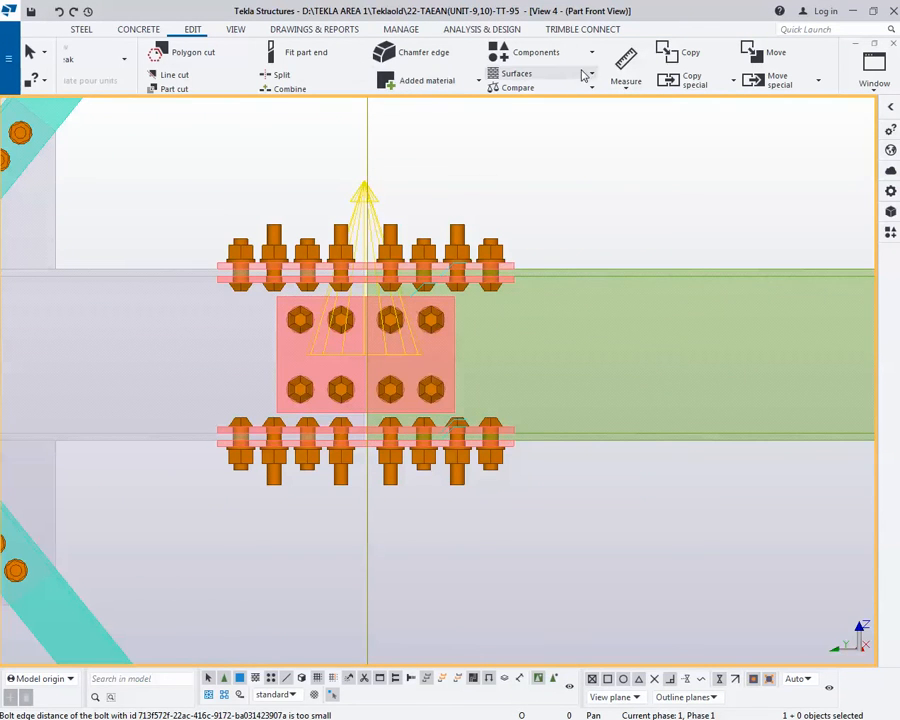
pyautogui.scroll(-1, 584, 82)
pyautogui.scroll(-5, 584, 82)
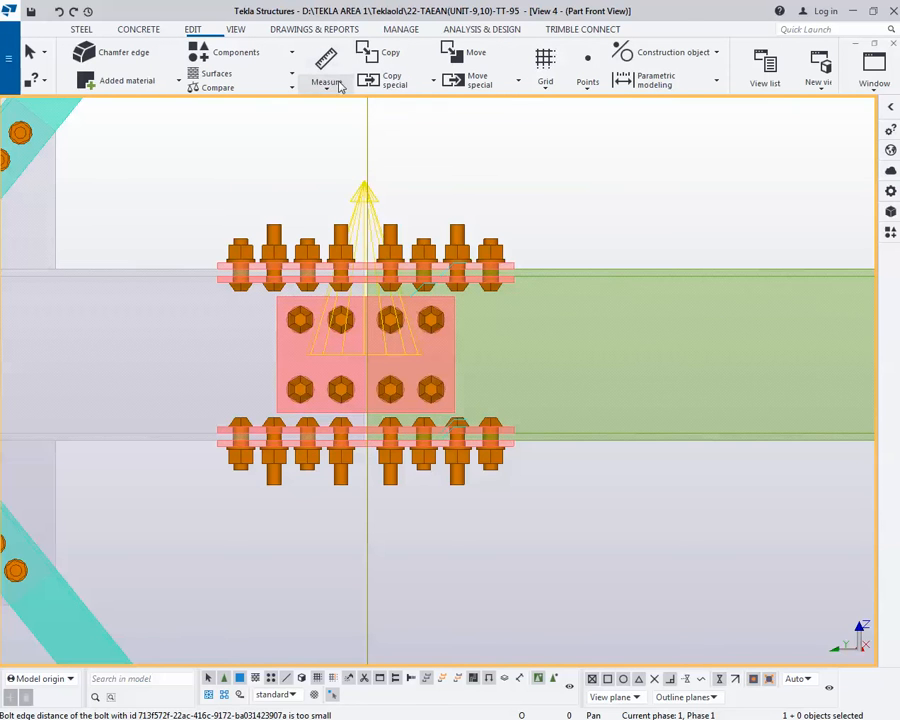
pyautogui.click(326, 82)
pyautogui.click(338, 141)
pyautogui.click(330, 86)
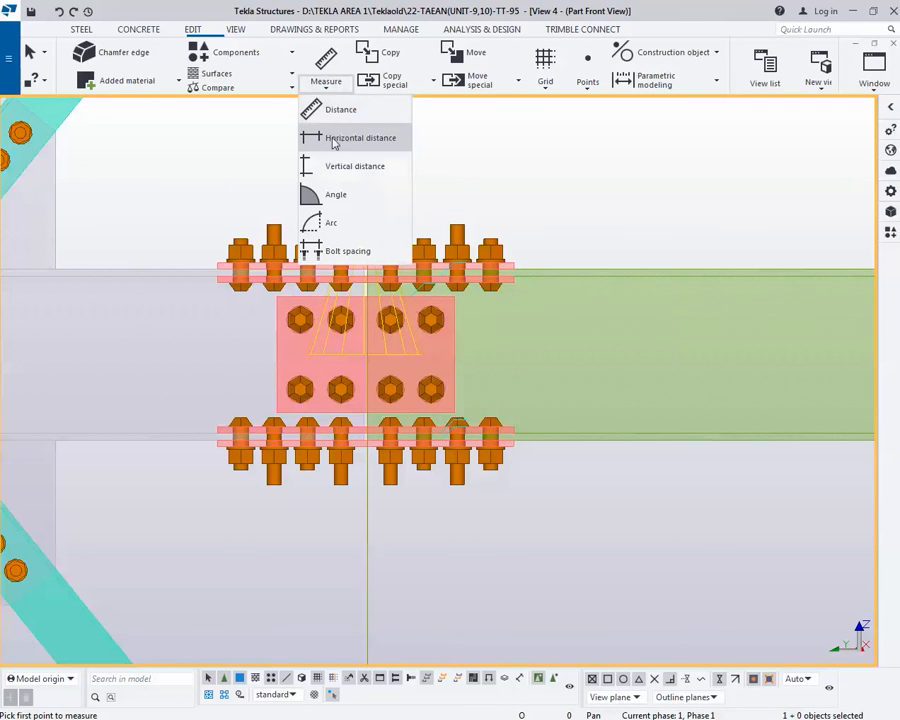
pyautogui.click(333, 140)
pyautogui.scroll(3, 207, 264)
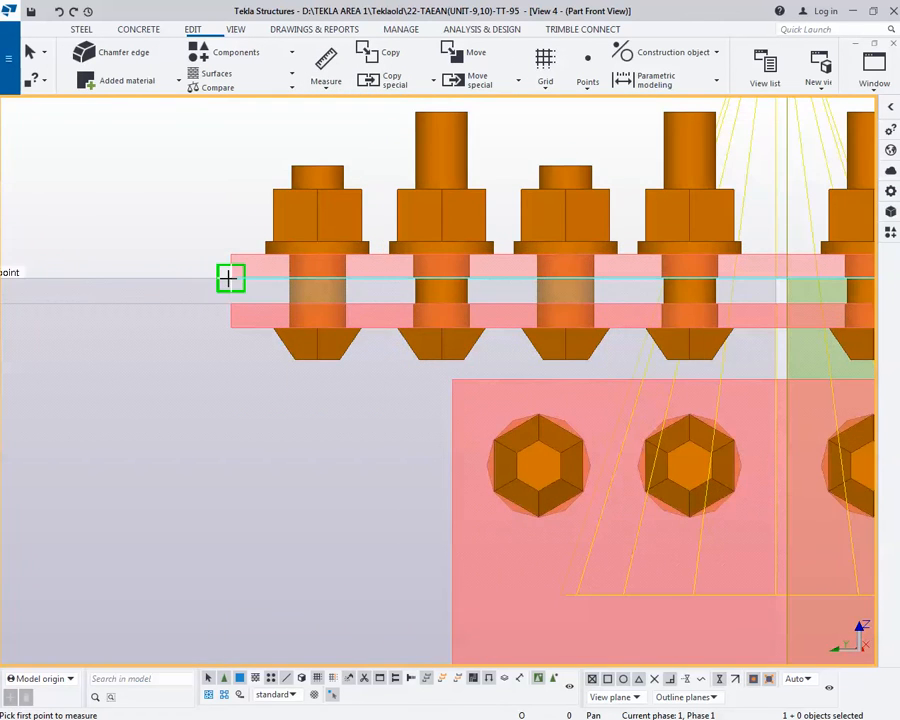
pyautogui.click(229, 272)
pyautogui.click(230, 255)
pyautogui.scroll(-4, 230, 255)
pyautogui.click(187, 250)
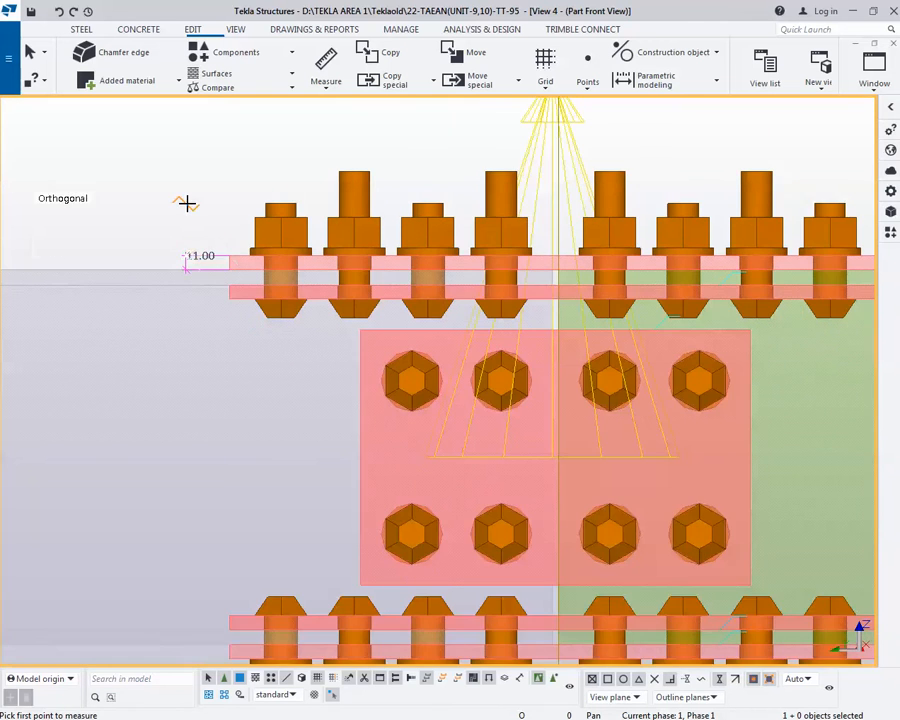
pyautogui.scroll(-1, 323, 234)
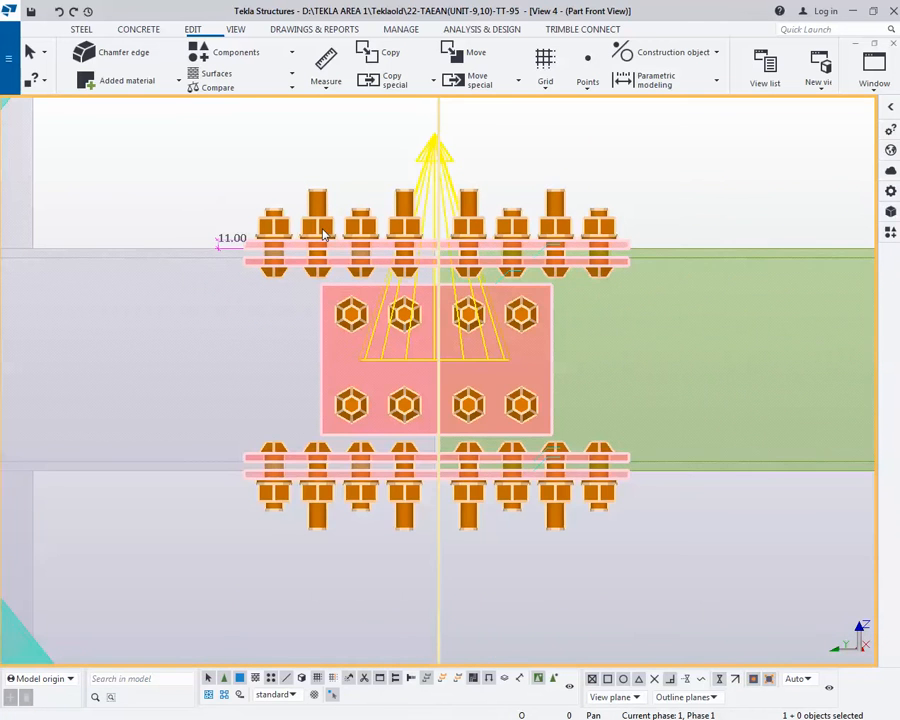
# - Reopen the splice connection's properties and show its plate part settings with the joint visible beside the dialog
pyautogui.doubleClick(323, 234)
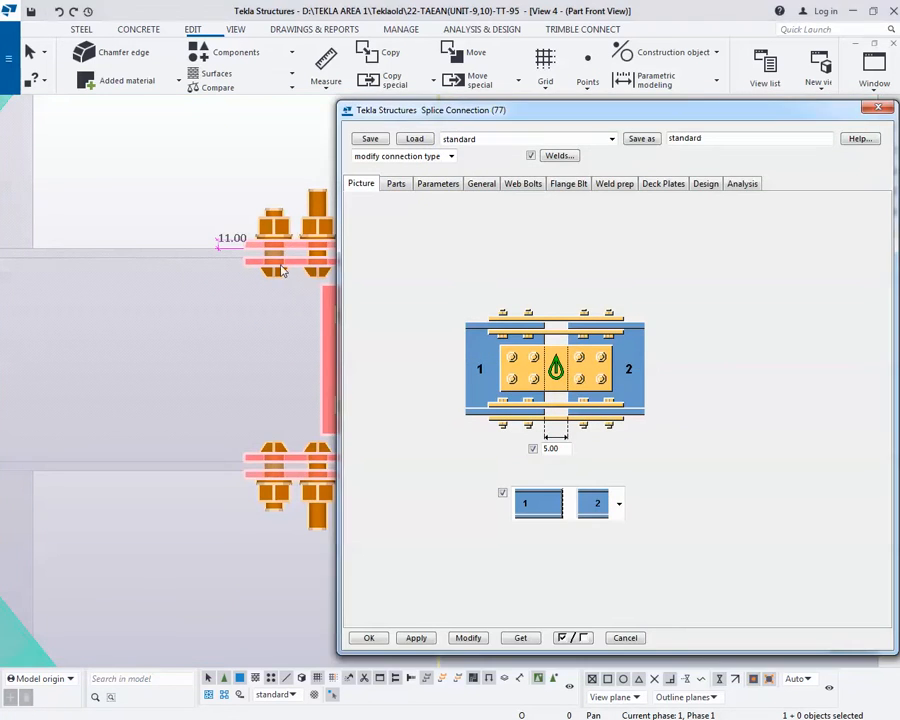
pyautogui.moveTo(241, 224); pyautogui.dragTo(158, 258, button='middle')
pyautogui.scroll(-2, 161, 261)
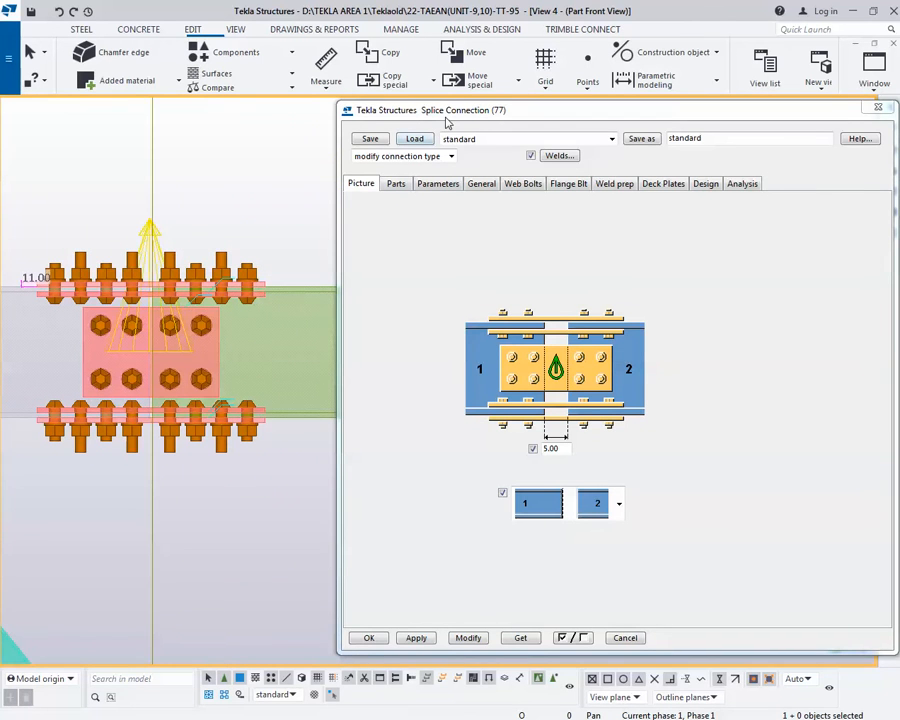
pyautogui.moveTo(447, 121); pyautogui.dragTo(450, 120)
pyautogui.click(400, 184)
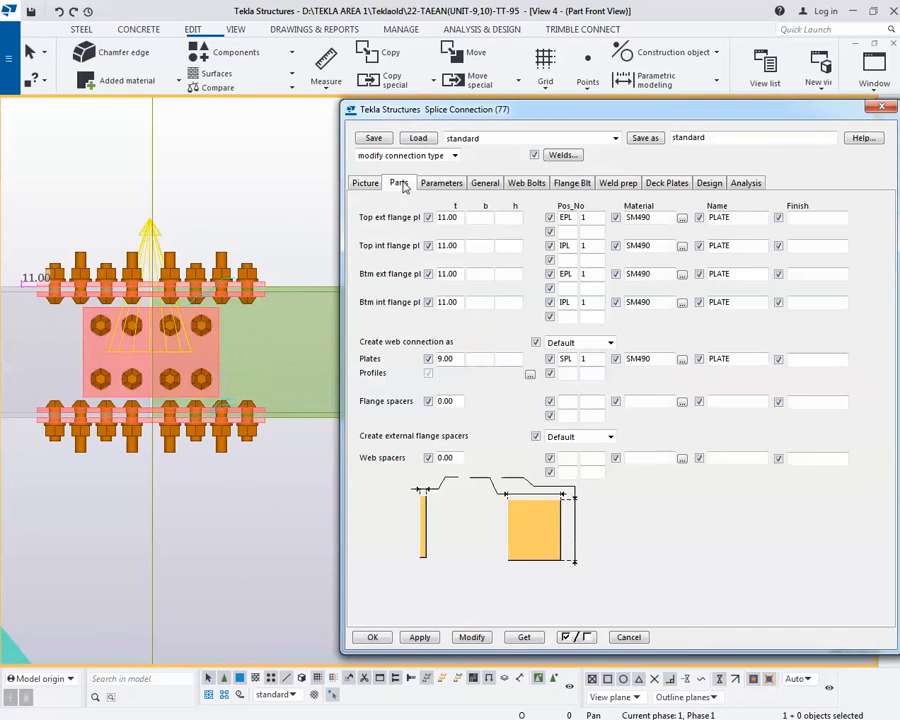
pyautogui.moveTo(152, 276); pyautogui.dragTo(197, 274, button='middle')
pyautogui.scroll(2, 75, 287)
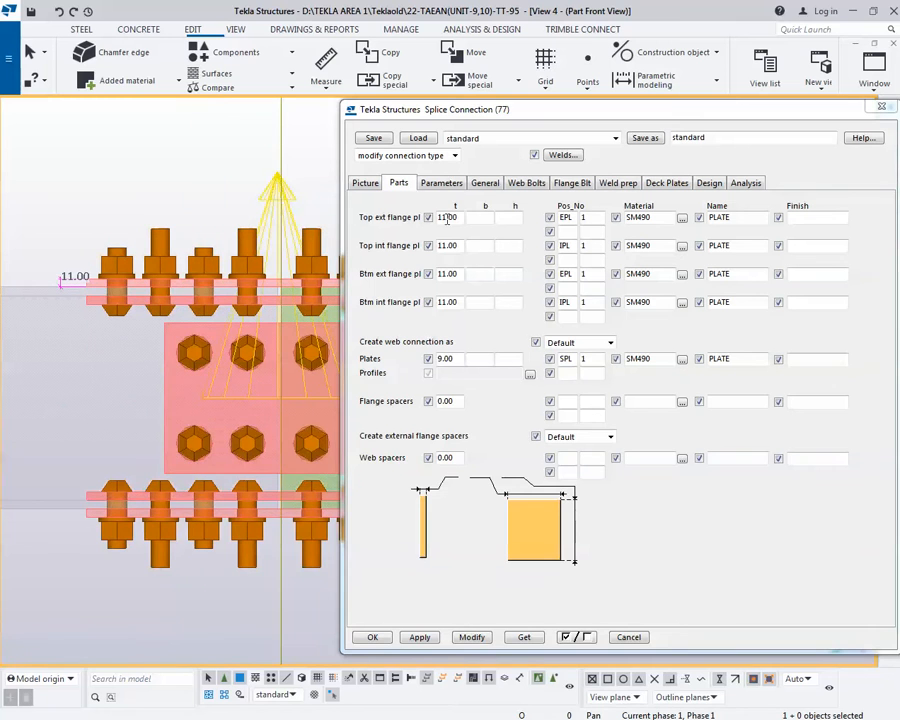
# - Try to apply a thickness of 10 mm to the top external flange plate
pyautogui.moveTo(460, 217); pyautogui.dragTo(437, 221)
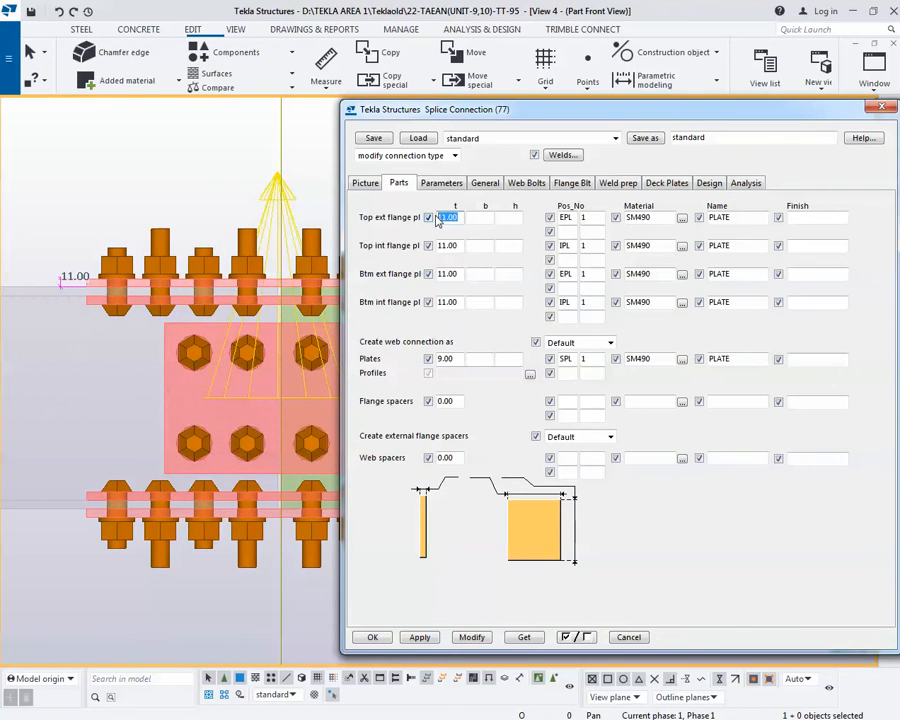
pyautogui.write('10')
pyautogui.click(471, 637)
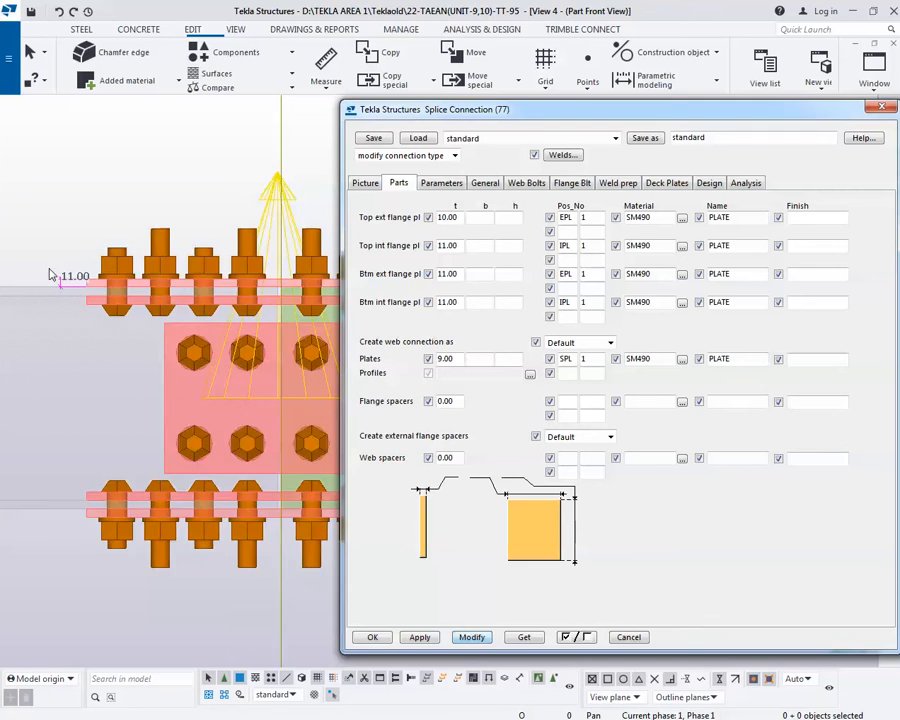
pyautogui.moveTo(93, 284); pyautogui.dragTo(129, 268, button='middle')
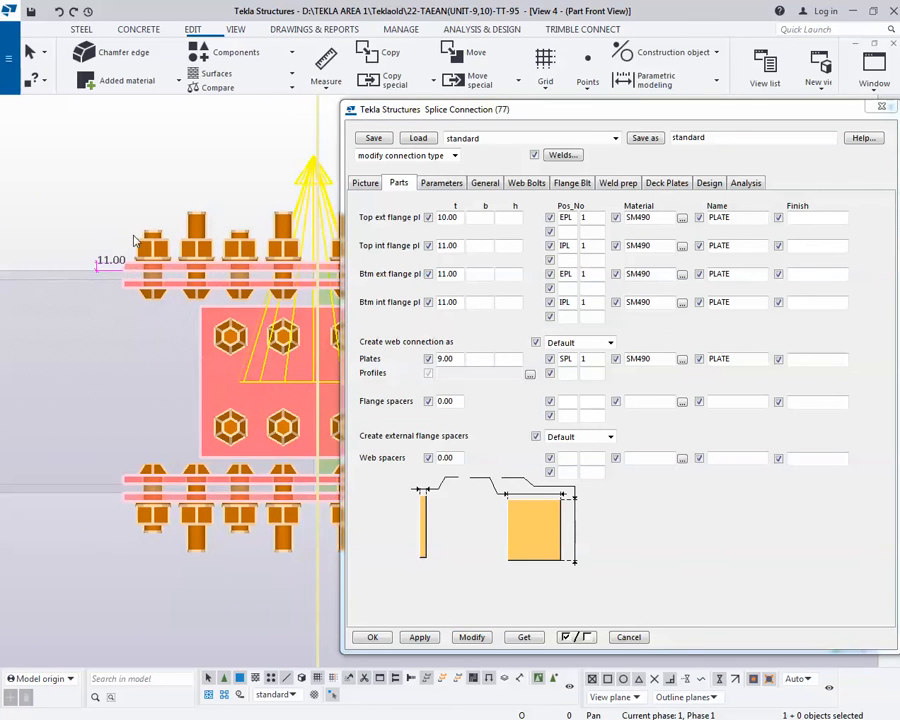
# - Set the top external flange plate's thickness to 20 mm with the connection selected, and apply it
pyautogui.doubleClick(447, 217)
pyautogui.write('20')
pyautogui.click(466, 638)
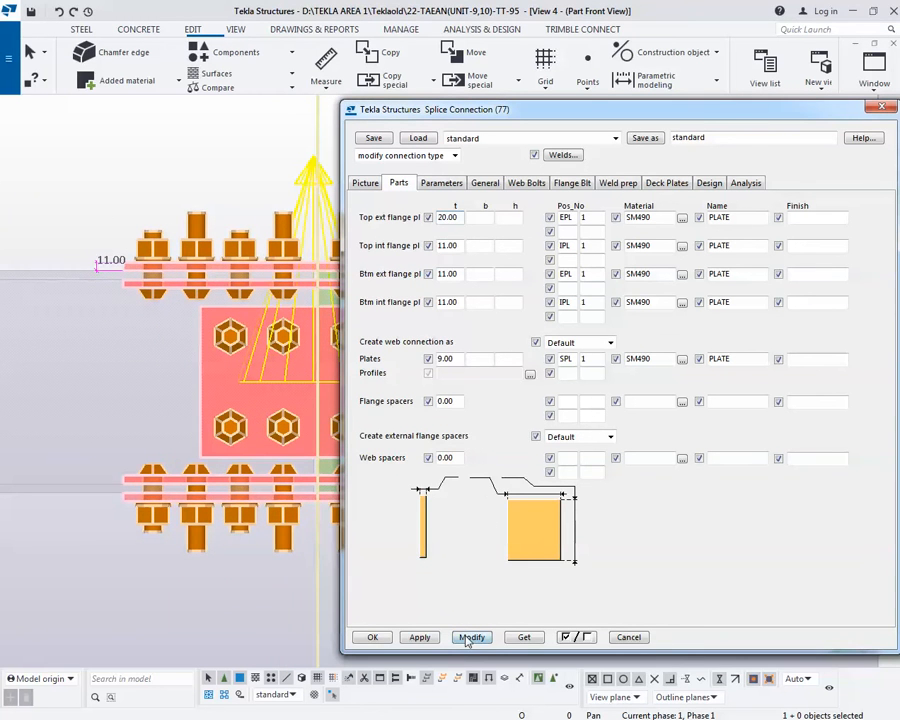
pyautogui.scroll(4, 173, 263)
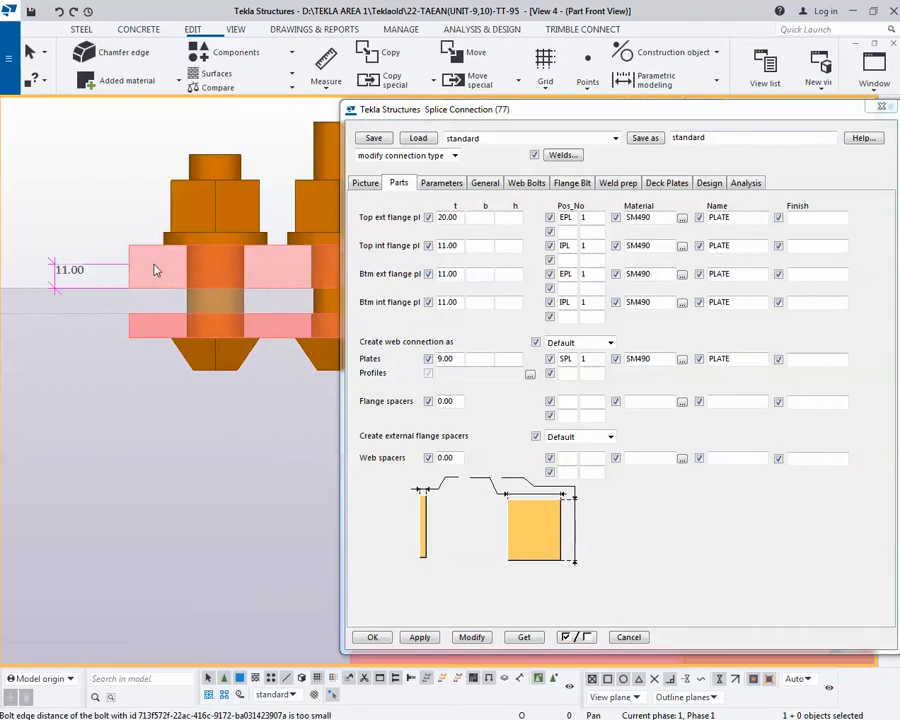
# - Set the top external flange plate's thickness to 10 mm and then to 12 mm, applying each value to the joint
pyautogui.doubleClick(447, 217)
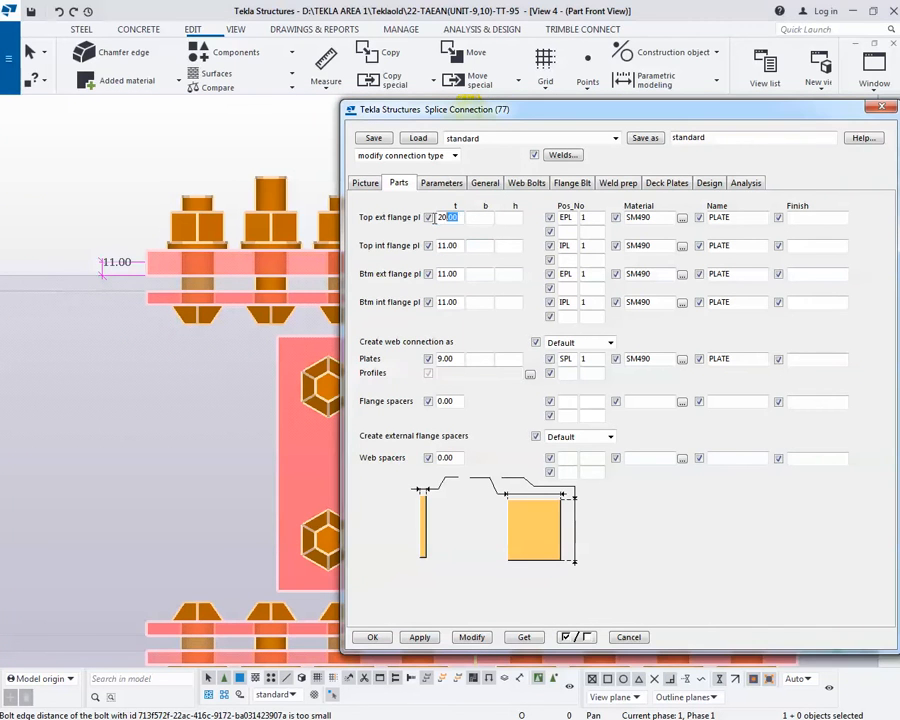
pyautogui.write('10')
pyautogui.click(473, 638)
pyautogui.write('12')
pyautogui.click(473, 638)
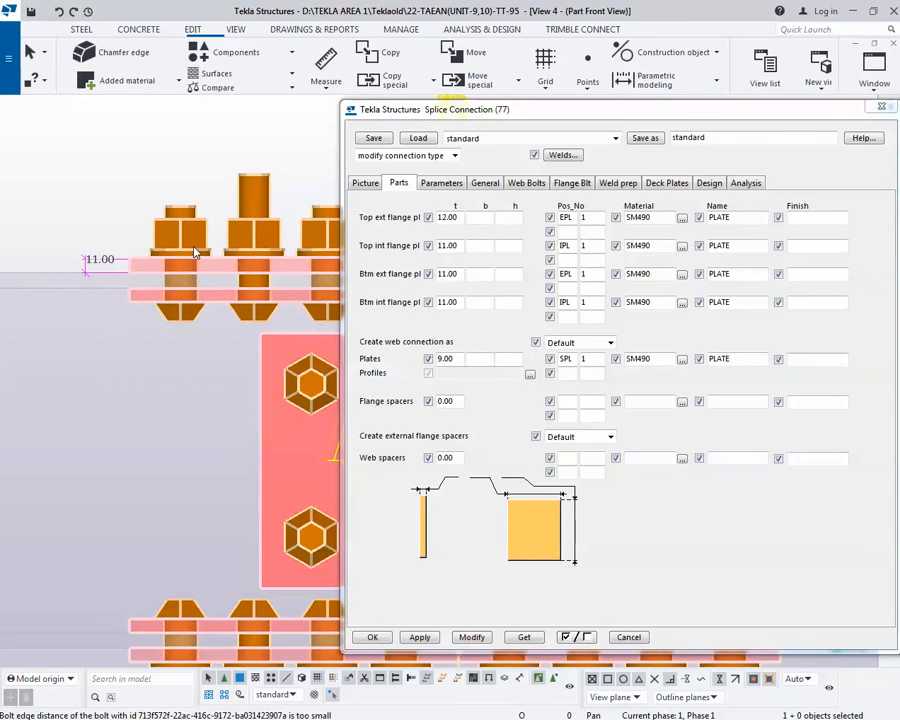
# - Assign material SS400 to the top external flange plate and apply the change to the connection
pyautogui.doubleClick(573, 219)
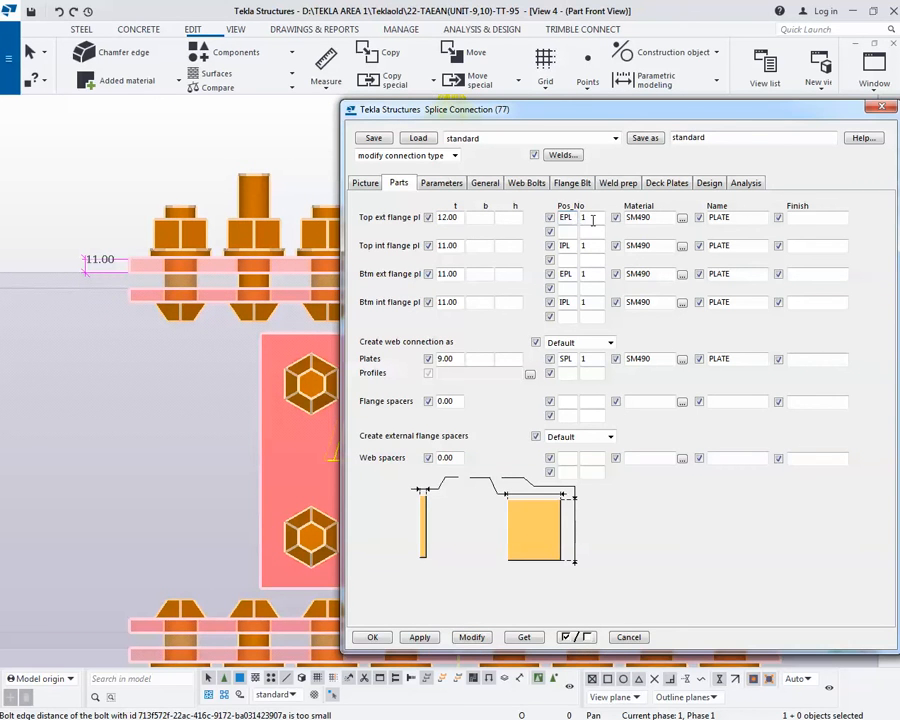
pyautogui.click(682, 218)
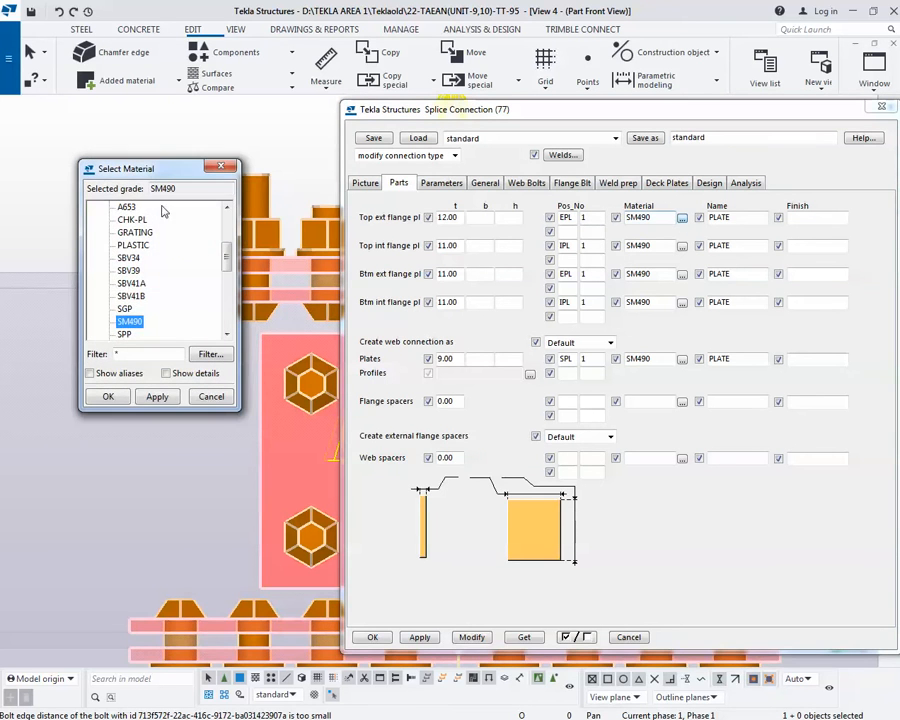
pyautogui.moveTo(227, 254); pyautogui.dragTo(220, 212)
pyautogui.doubleClick(131, 219)
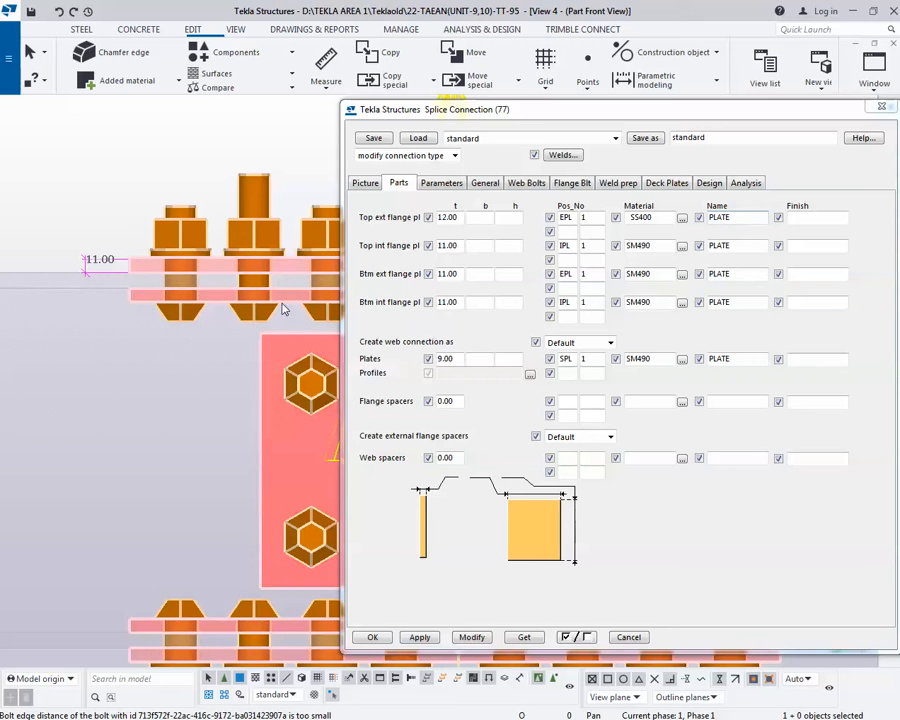
pyautogui.moveTo(173, 321); pyautogui.dragTo(174, 305, button='middle')
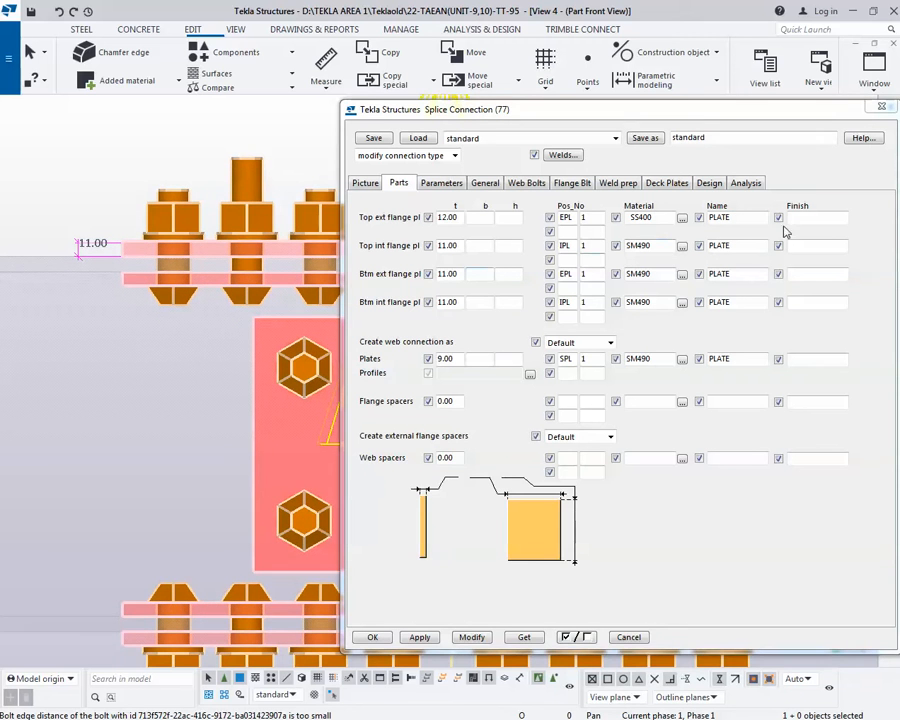
pyautogui.click(735, 218)
pyautogui.click(472, 637)
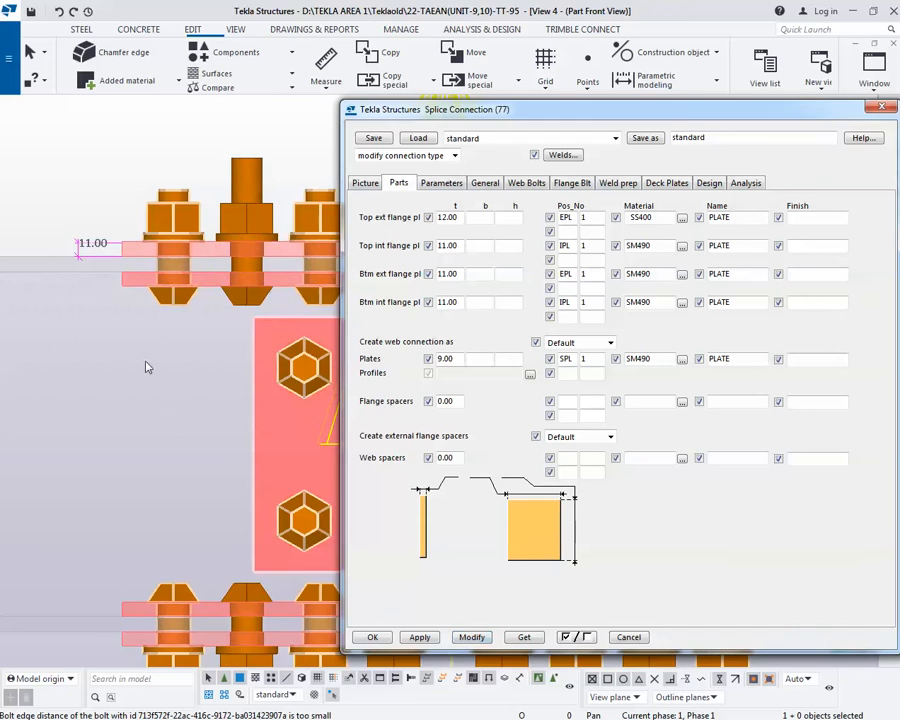
# - Redraw the front view to clear the old dimension and measure the top external flange plate's vertical thickness
pyautogui.scroll(3, 125, 195)
pyautogui.rightClick(120, 168)
pyautogui.click(191, 250)
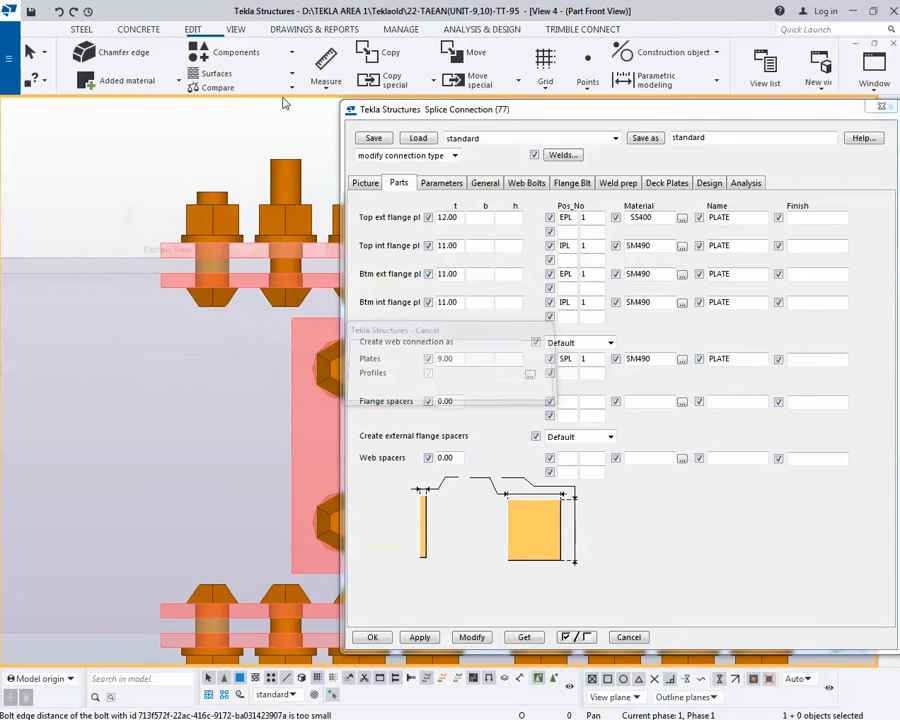
pyautogui.click(326, 88)
pyautogui.click(336, 165)
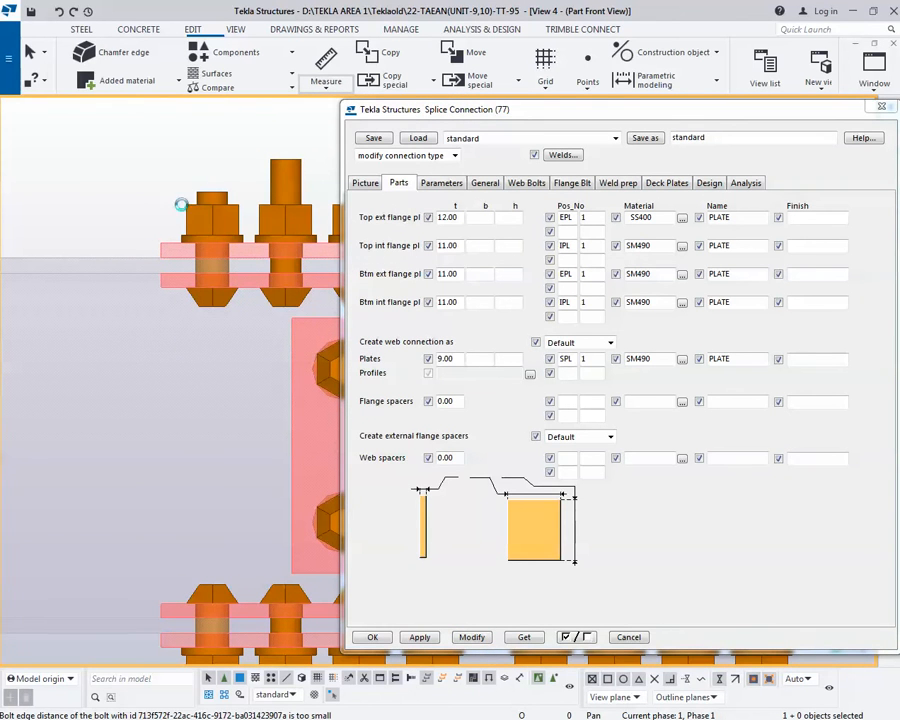
pyautogui.scroll(3, 163, 265)
pyautogui.click(161, 256)
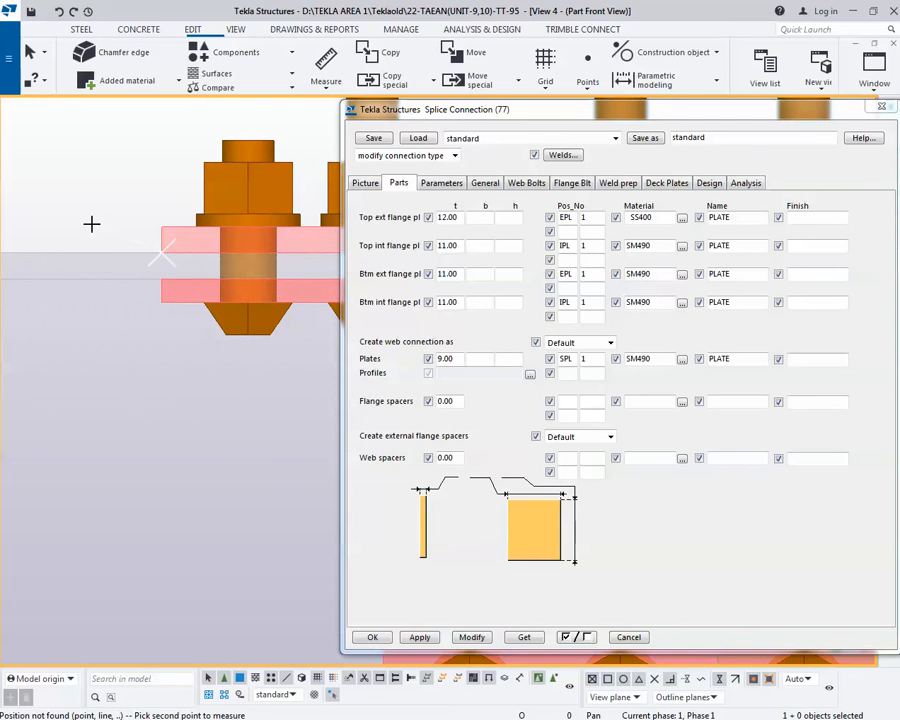
pyautogui.click(160, 228)
pyautogui.click(114, 211)
pyautogui.rightClick(129, 179)
pyautogui.click(139, 194)
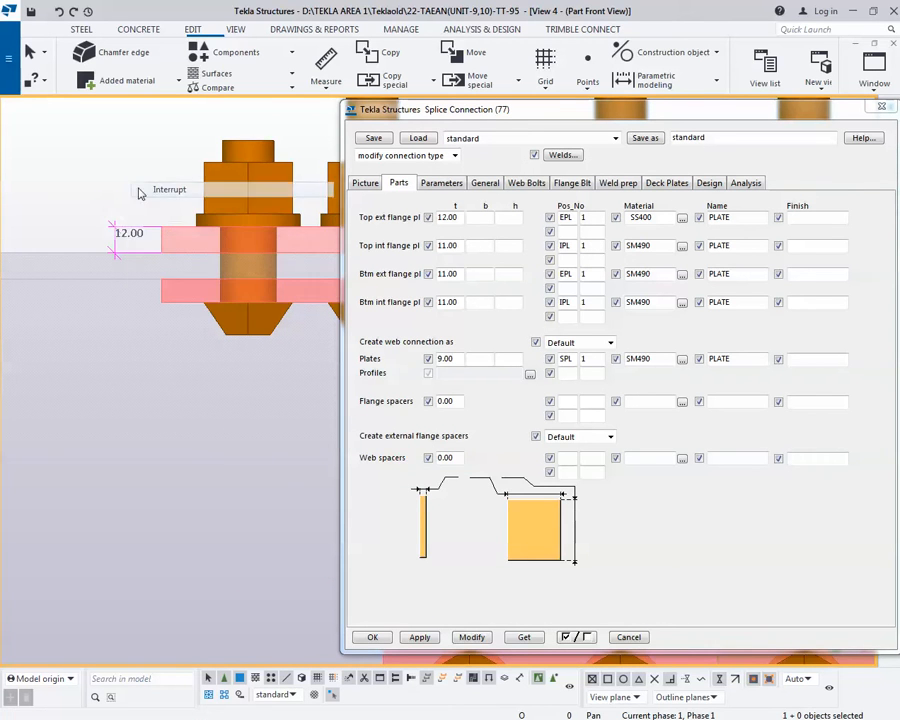
# - Set the top internal flange plate's thickness to 10 mm and apply it to the connection
pyautogui.click(457, 218)
pyautogui.moveTo(165, 297); pyautogui.dragTo(167, 272, button='middle')
pyautogui.scroll(1, 170, 270)
pyautogui.scroll(-1, 181, 255)
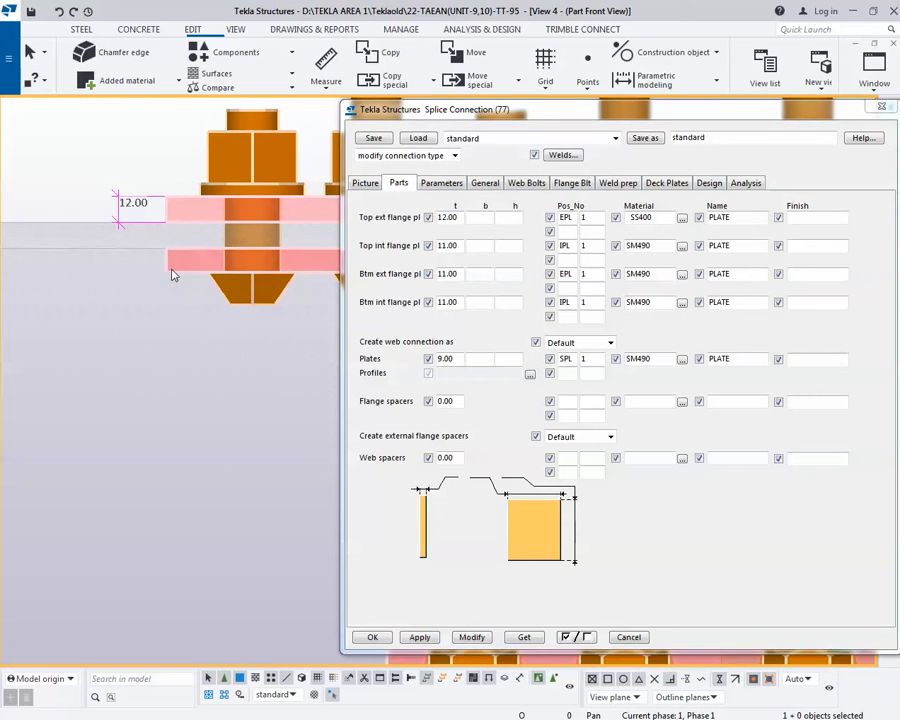
pyautogui.moveTo(457, 245); pyautogui.dragTo(409, 255)
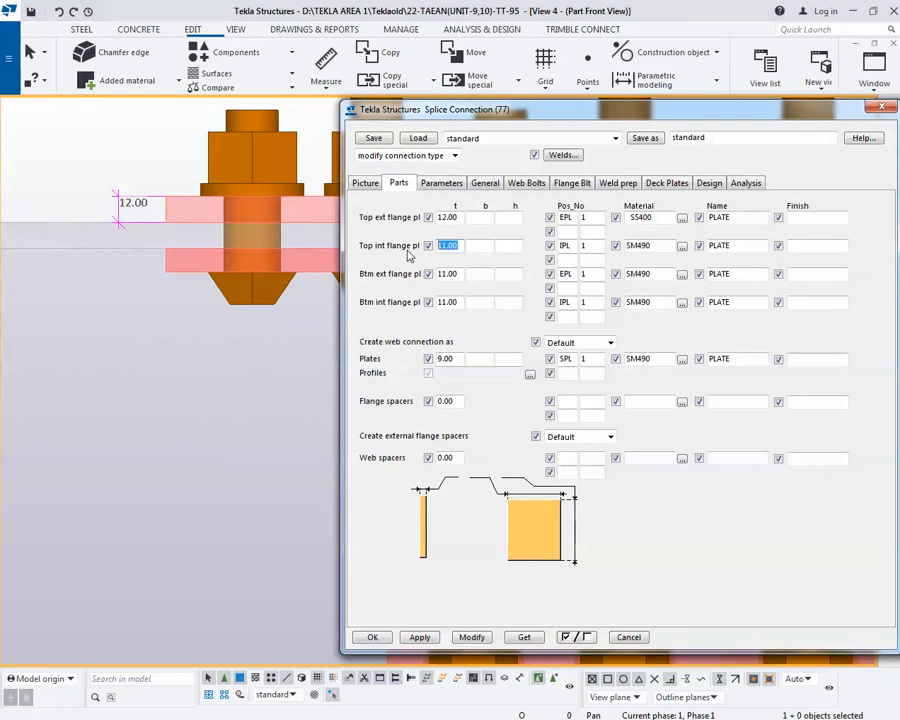
pyautogui.click(256, 287)
pyautogui.click(470, 637)
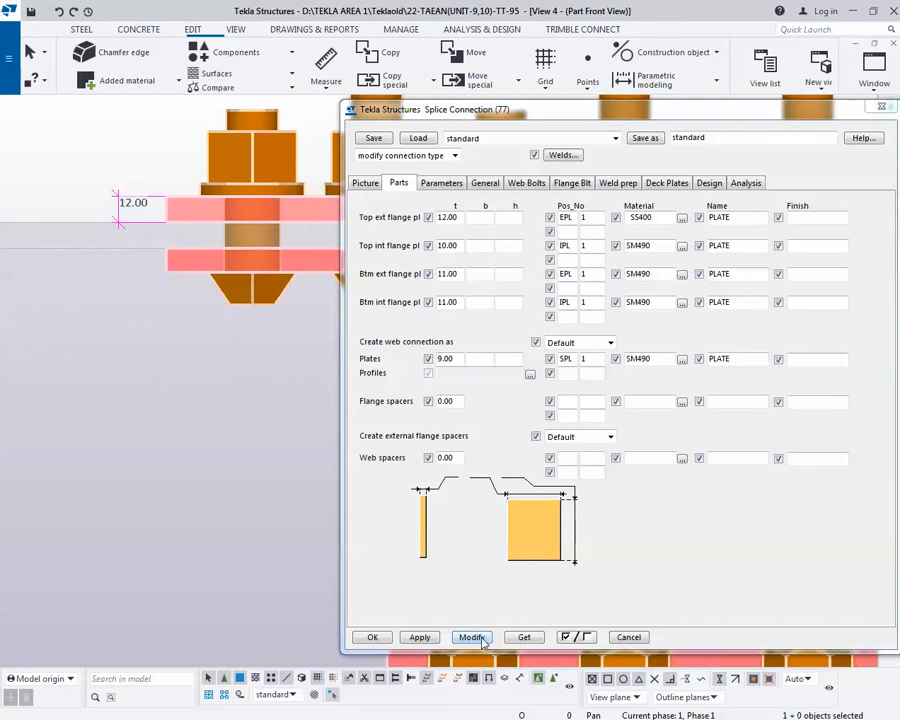
# - Measure the top internal flange plate's vertical thickness at its edge and place the dimension beside the joint
pyautogui.click(326, 86)
pyautogui.click(335, 165)
pyautogui.scroll(2, 179, 236)
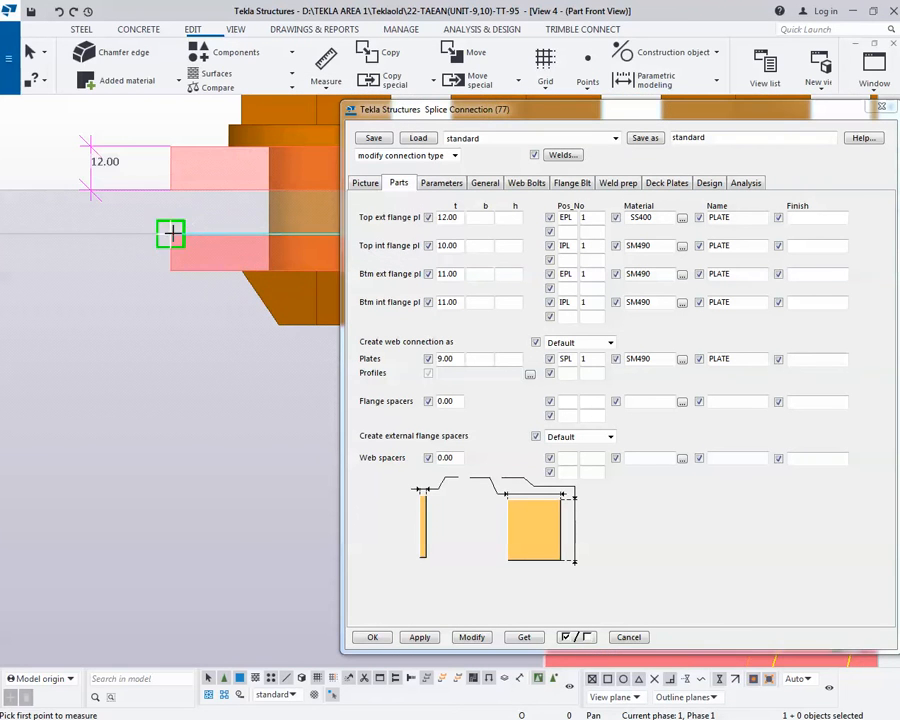
pyautogui.click(173, 233)
pyautogui.click(171, 262)
pyautogui.scroll(-2, 171, 262)
pyautogui.click(85, 268)
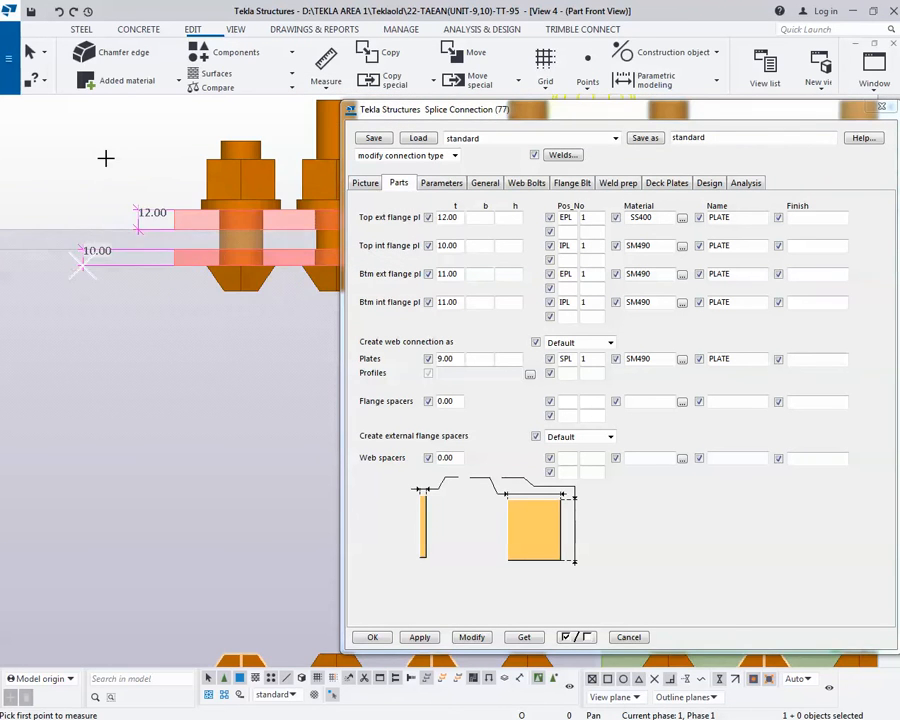
# - Set the bottom external flange plate's thickness to 12 mm and the bottom internal flange plate's to 10 mm, and apply both to the connection
pyautogui.rightClick(118, 164)
pyautogui.click(148, 166)
pyautogui.scroll(-3, 110, 280)
pyautogui.scroll(2, 124, 291)
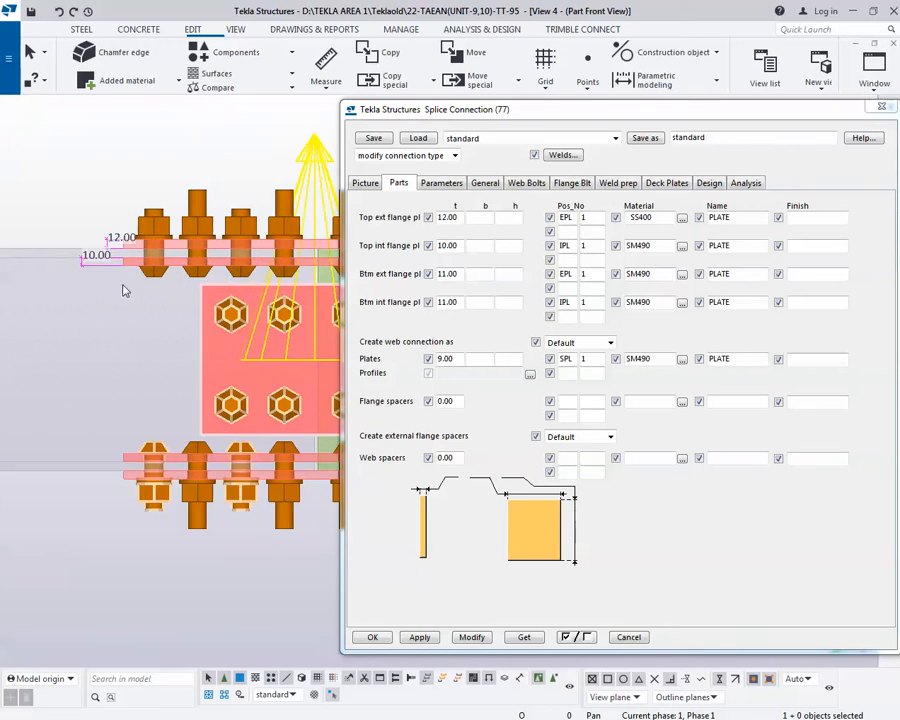
pyautogui.moveTo(118, 288); pyautogui.dragTo(131, 264, button='middle')
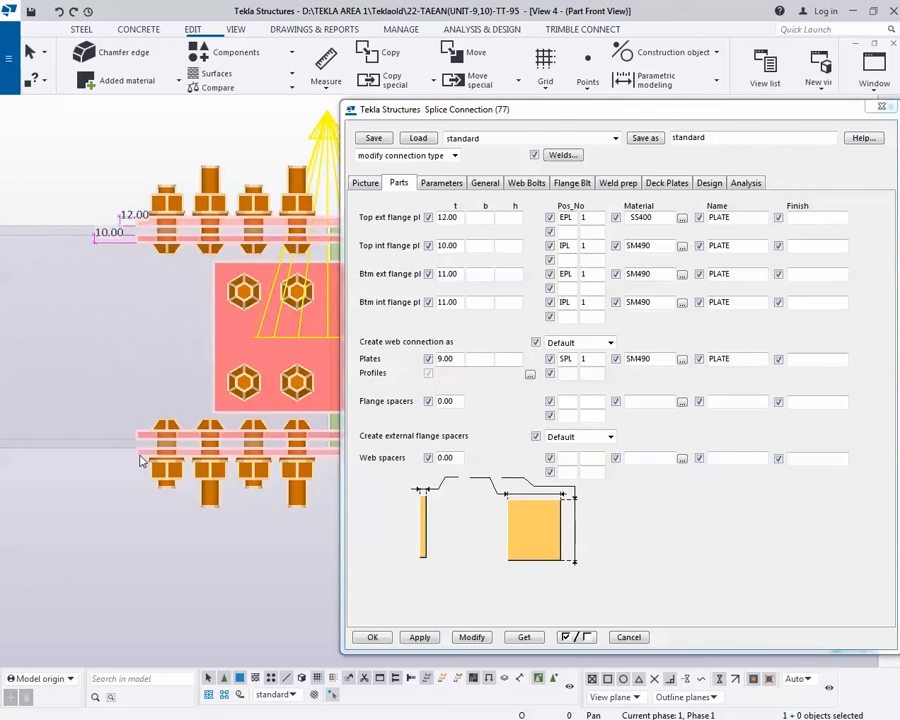
pyautogui.moveTo(255, 398); pyautogui.dragTo(304, 363, button='middle')
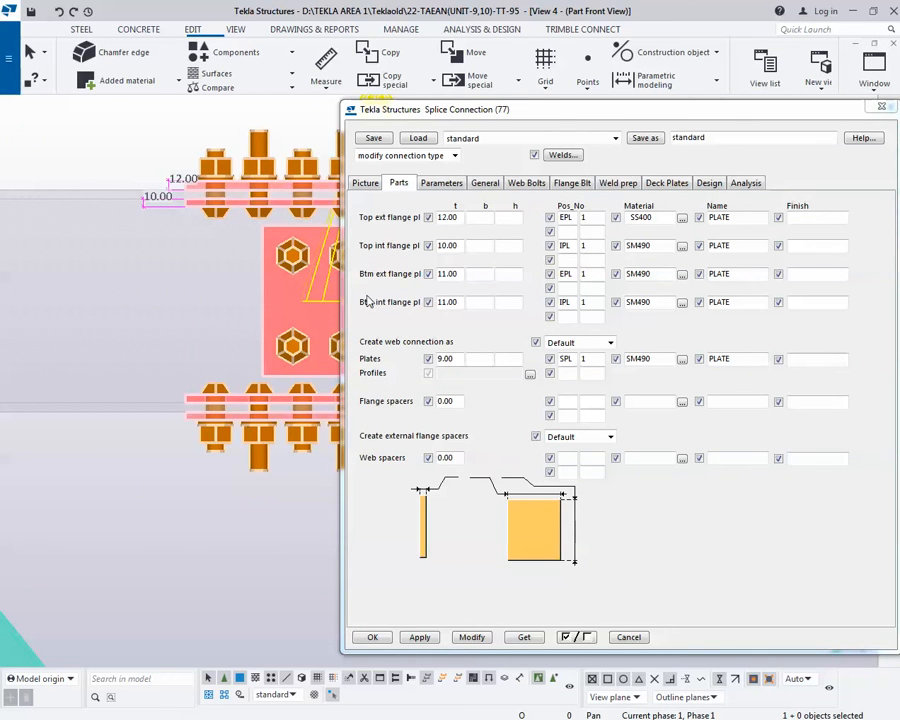
pyautogui.moveTo(461, 276); pyautogui.dragTo(399, 281)
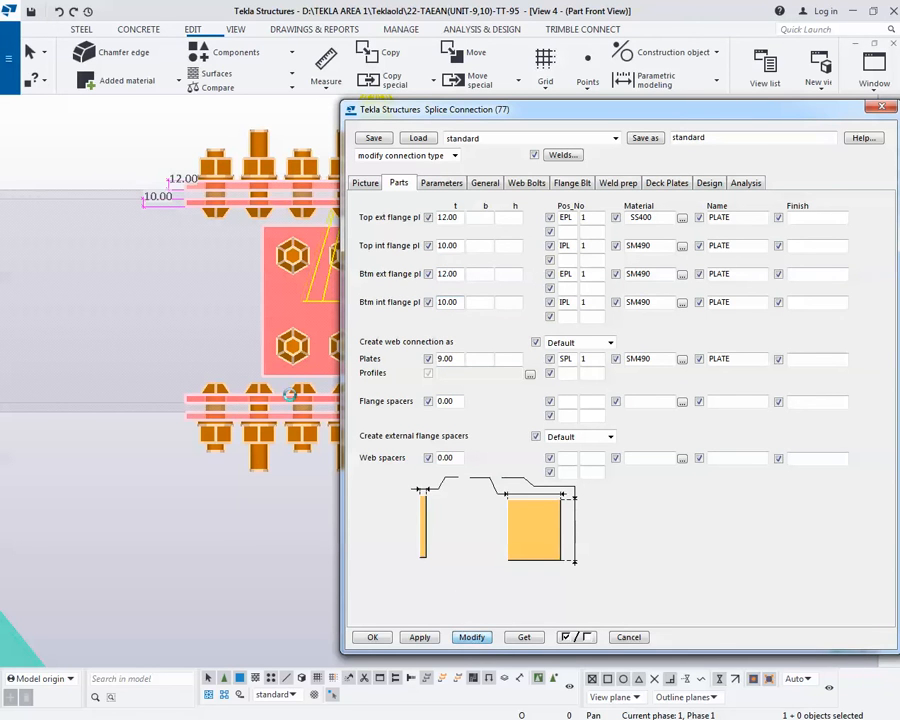
# - Assign material SS400 to the top internal and bottom external flange plates
pyautogui.click(682, 245)
pyautogui.moveTo(223, 258); pyautogui.dragTo(224, 217)
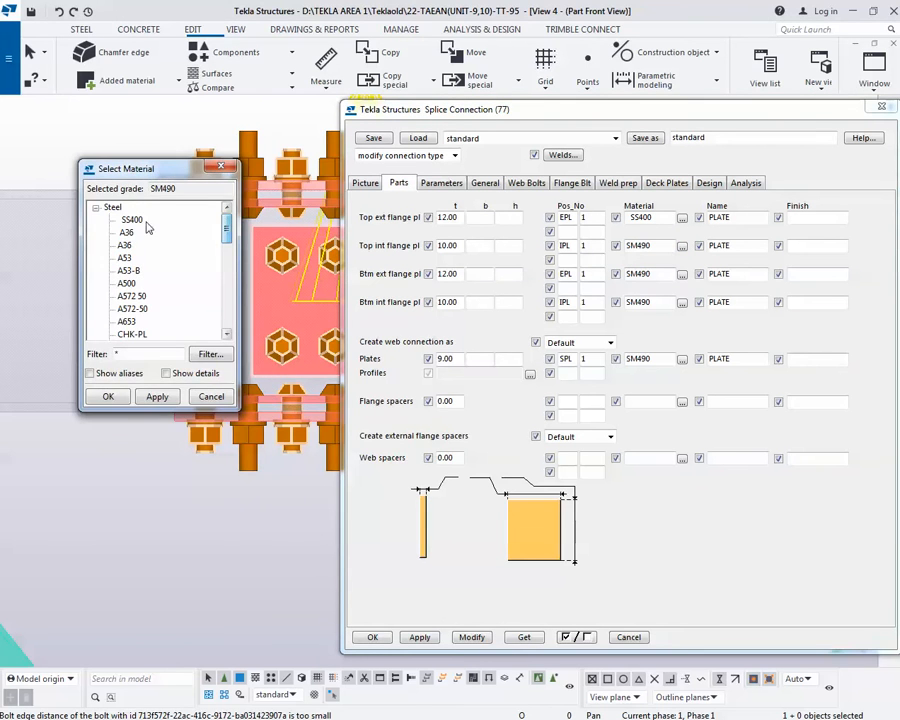
pyautogui.doubleClick(141, 221)
pyautogui.click(682, 273)
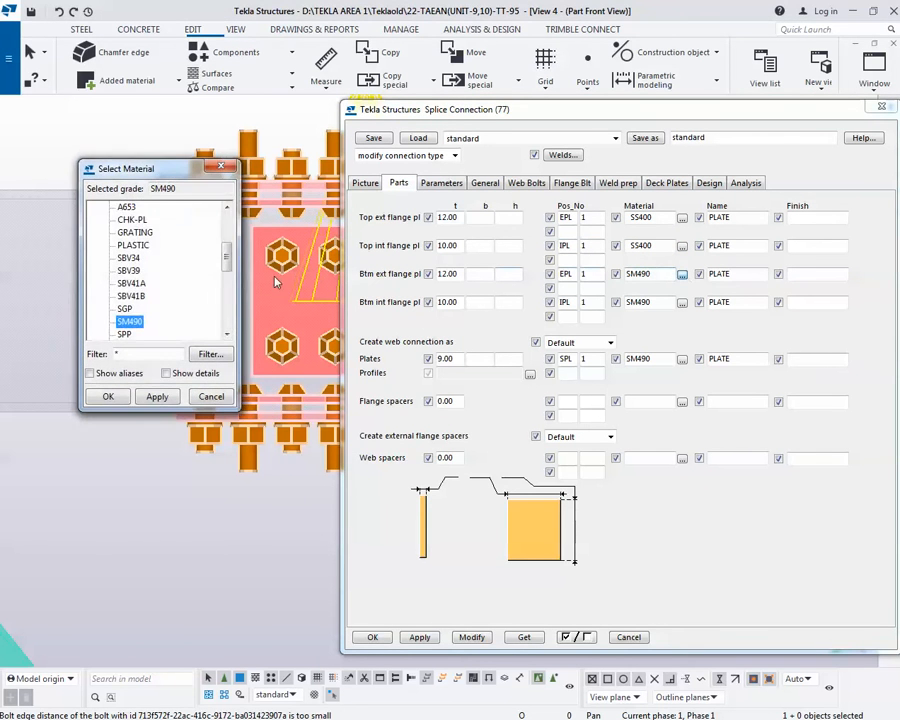
pyautogui.scroll(6, 160, 180)
pyautogui.doubleClick(135, 221)
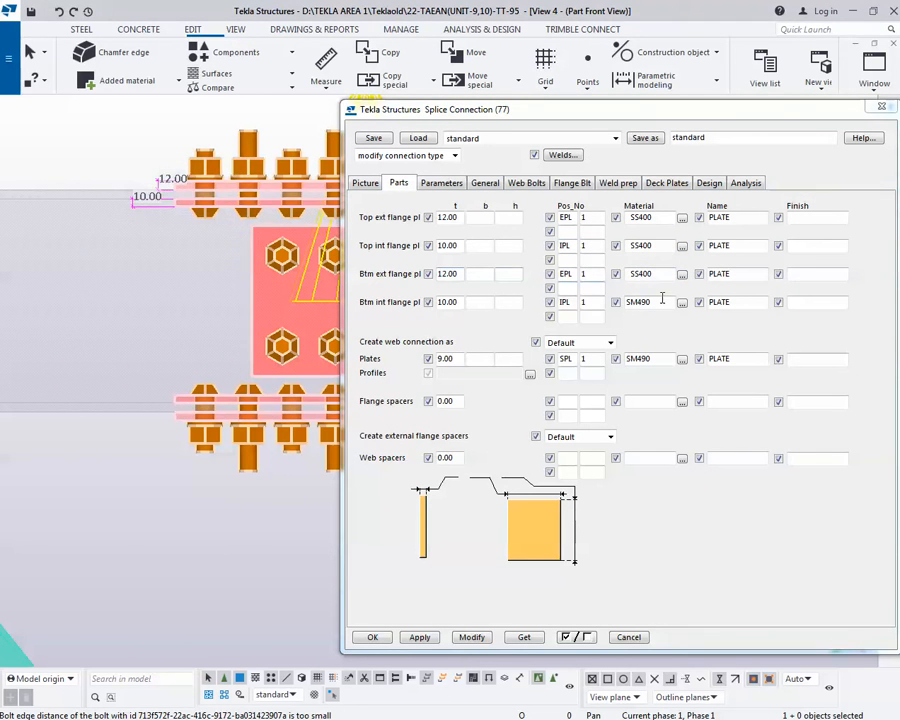
# - Assign material SS400 to the bottom internal flange plate and the web plates, and apply the materials to the connection
pyautogui.click(682, 301)
pyautogui.scroll(6, 200, 230)
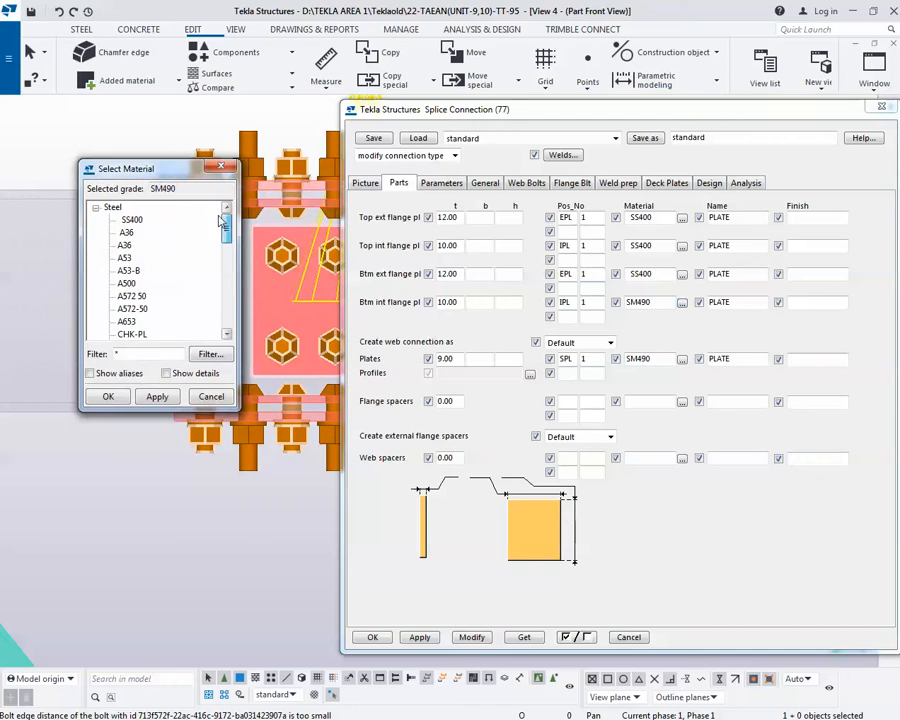
pyautogui.doubleClick(133, 219)
pyautogui.click(682, 358)
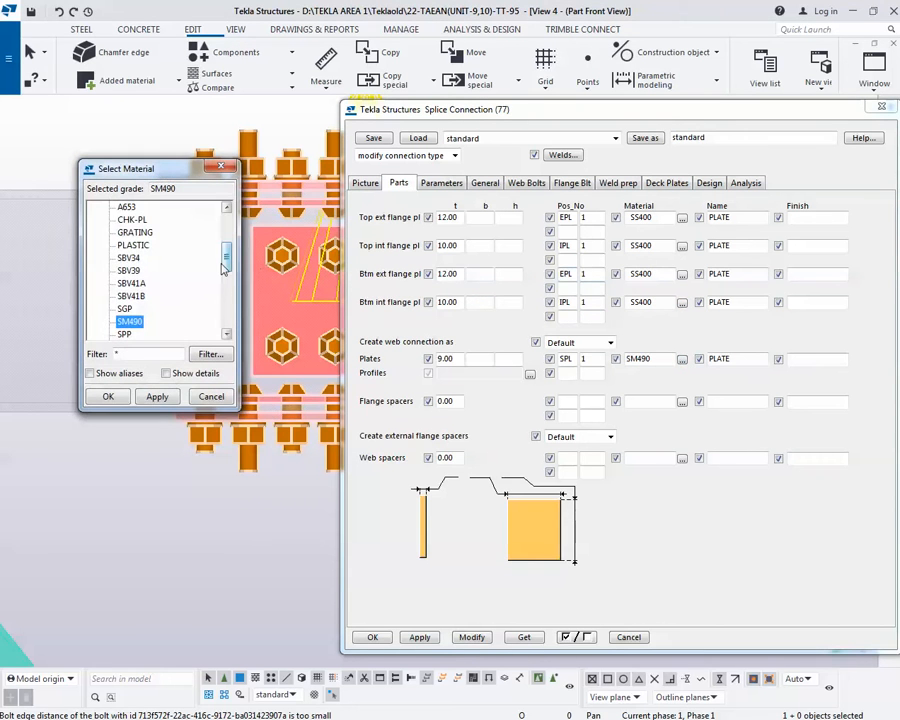
pyautogui.scroll(6, 160, 260)
pyautogui.click(135, 220)
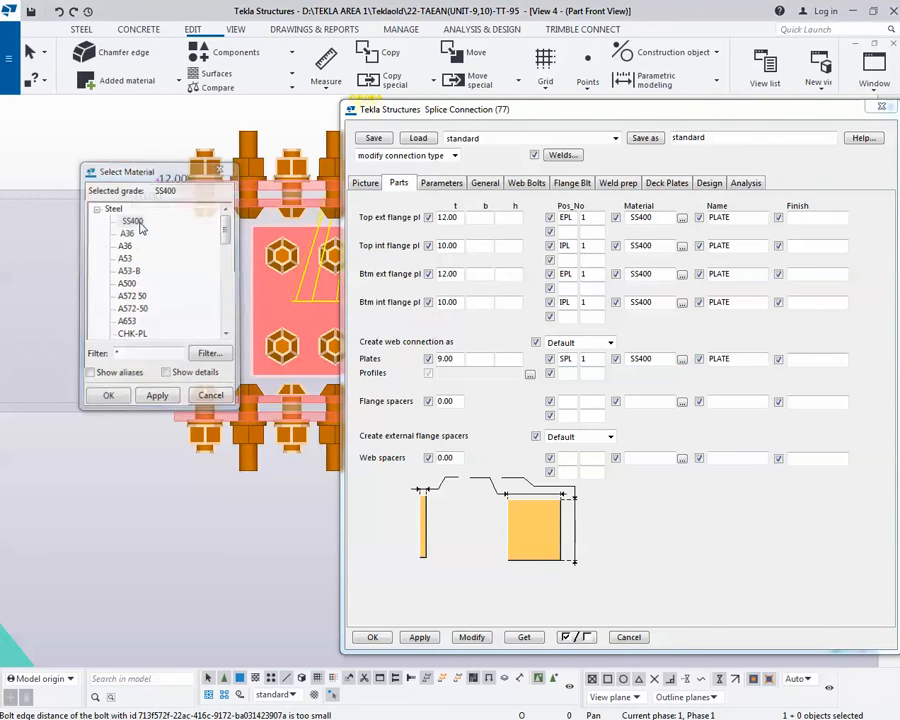
pyautogui.doubleClick(133, 219)
pyautogui.click(472, 637)
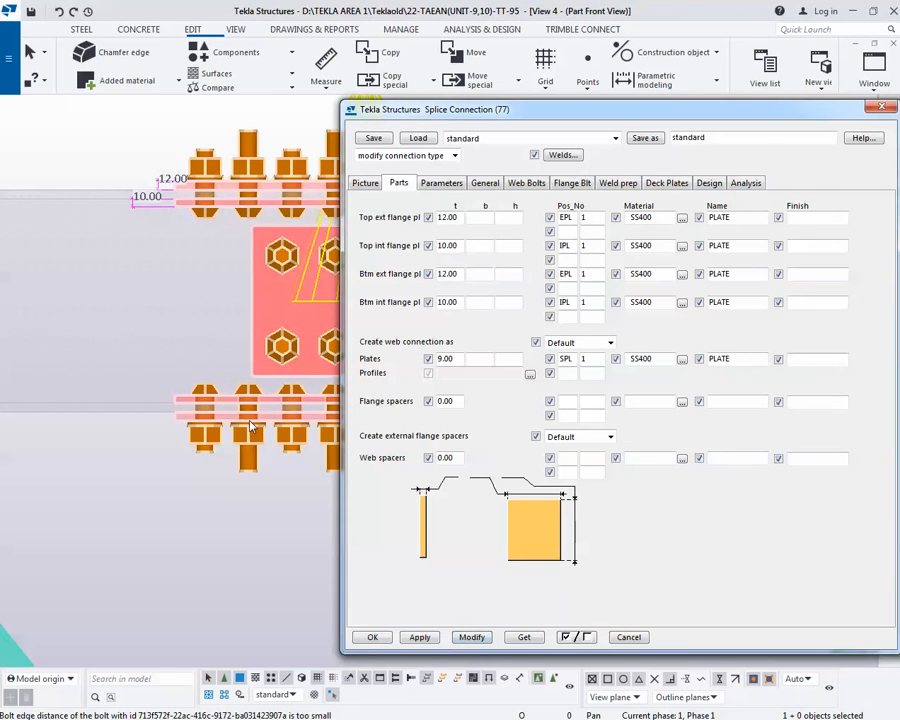
pyautogui.scroll(-1, 184, 427)
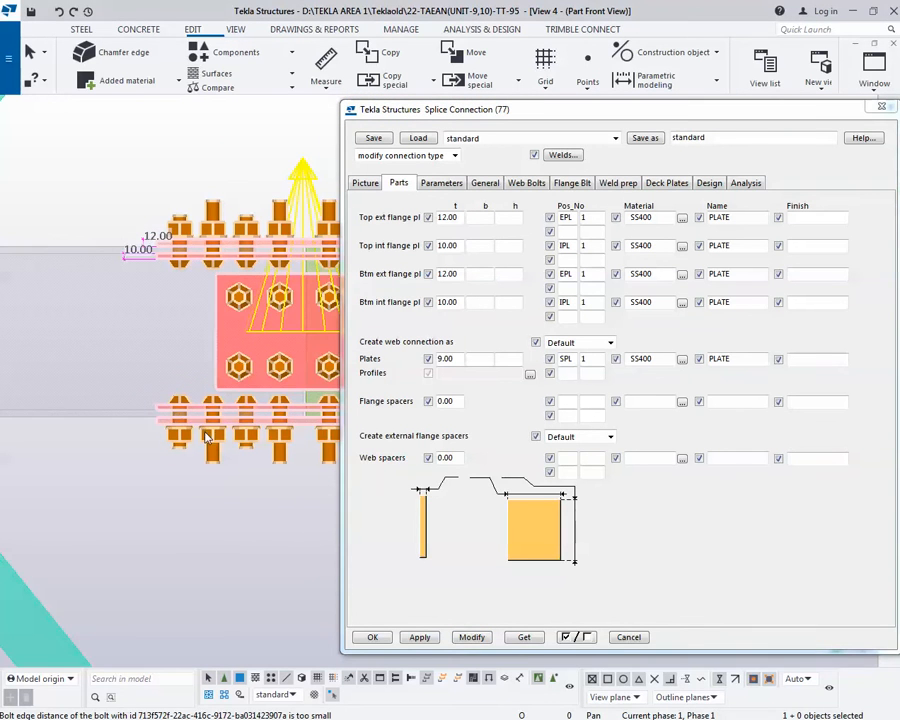
pyautogui.moveTo(184, 427); pyautogui.dragTo(159, 418, button='middle')
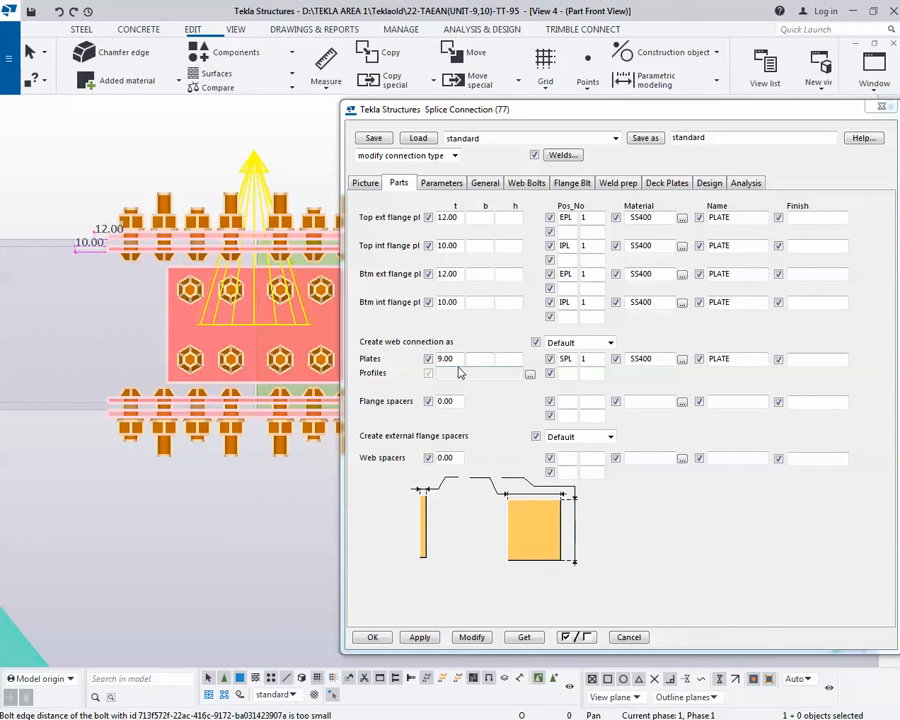
pyautogui.moveTo(177, 361); pyautogui.dragTo(152, 357, button='middle')
pyautogui.scroll(3, 152, 344)
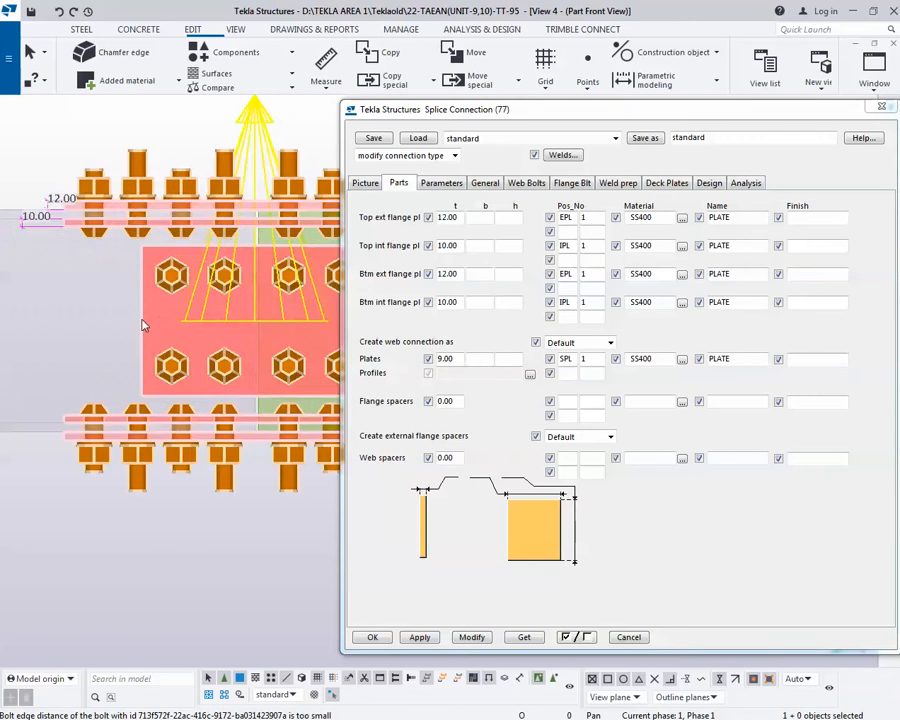
pyautogui.scroll(-4, 162, 325)
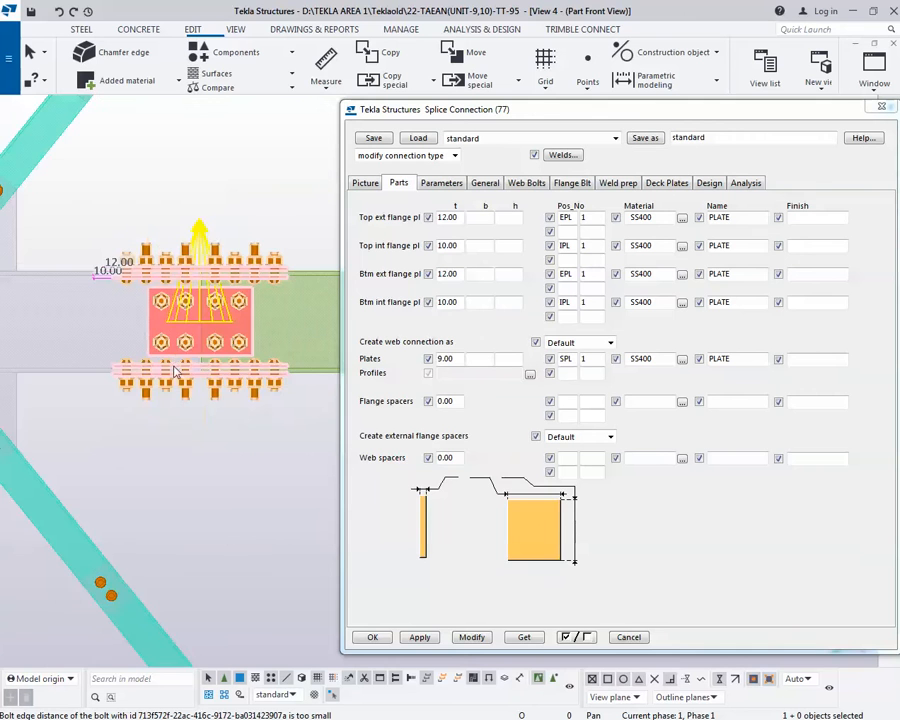
pyautogui.scroll(3, 146, 344)
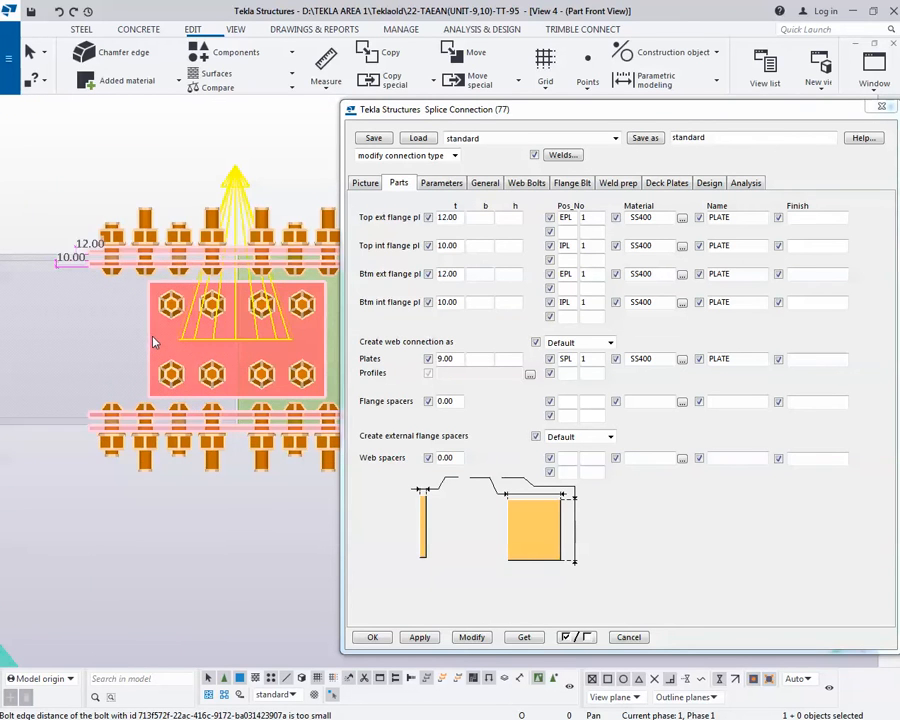
pyautogui.doubleClick(148, 342)
pyautogui.click(178, 438)
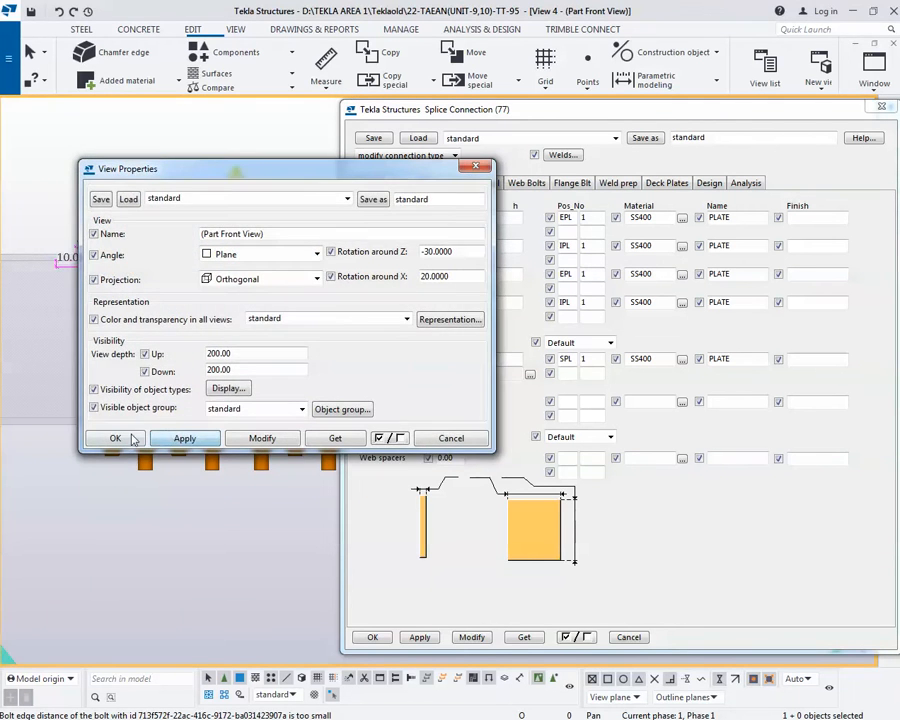
pyautogui.click(133, 438)
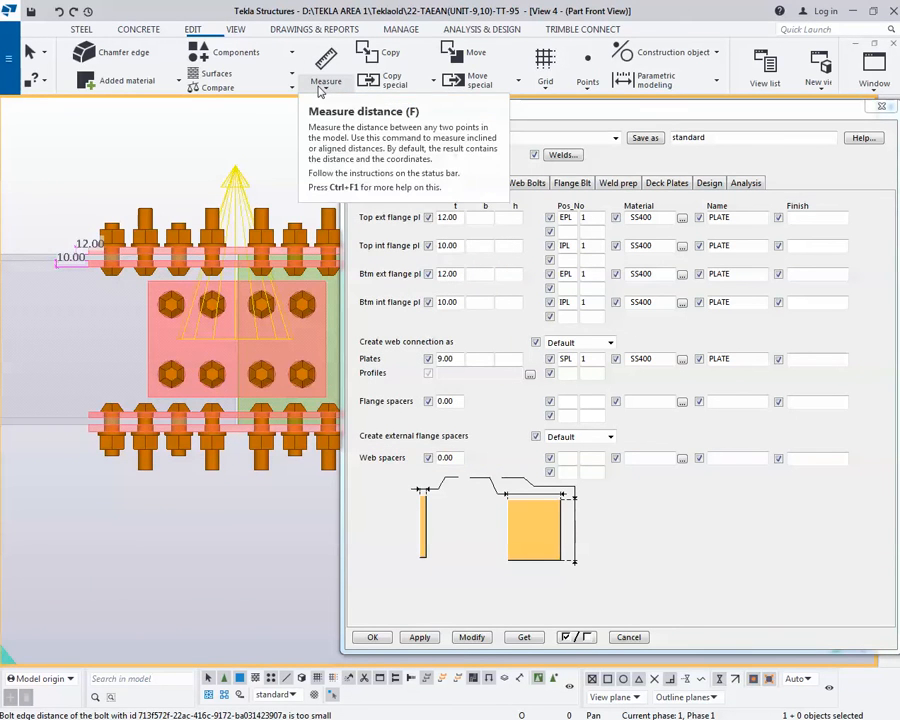
# - Create a new view using two points along the beam's top flange beside the splice joint
pyautogui.click(234, 30)
pyautogui.click(160, 85)
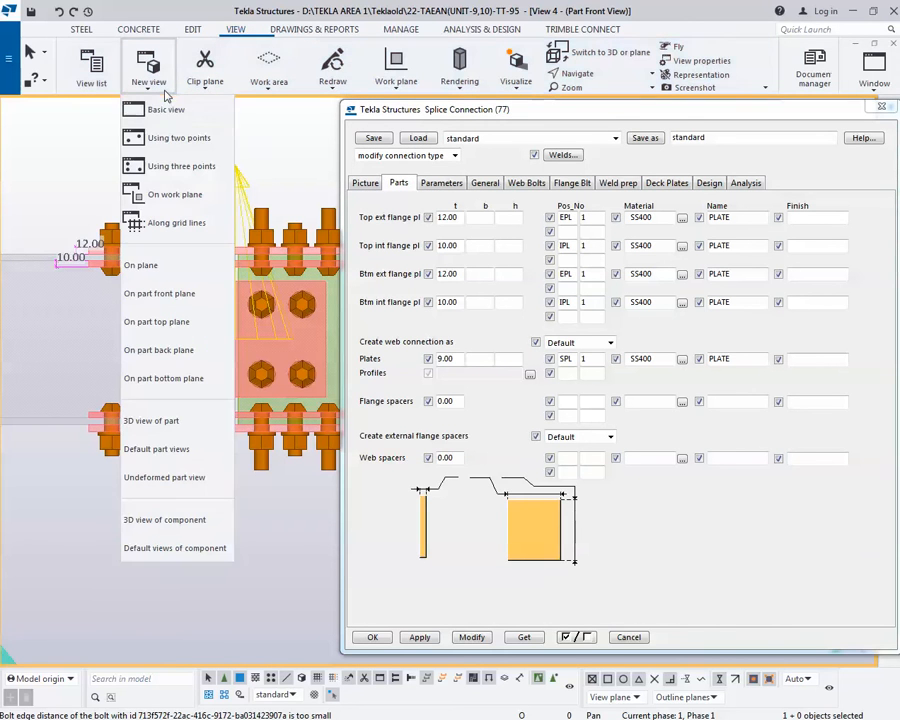
pyautogui.click(184, 143)
pyautogui.scroll(4, 118, 240)
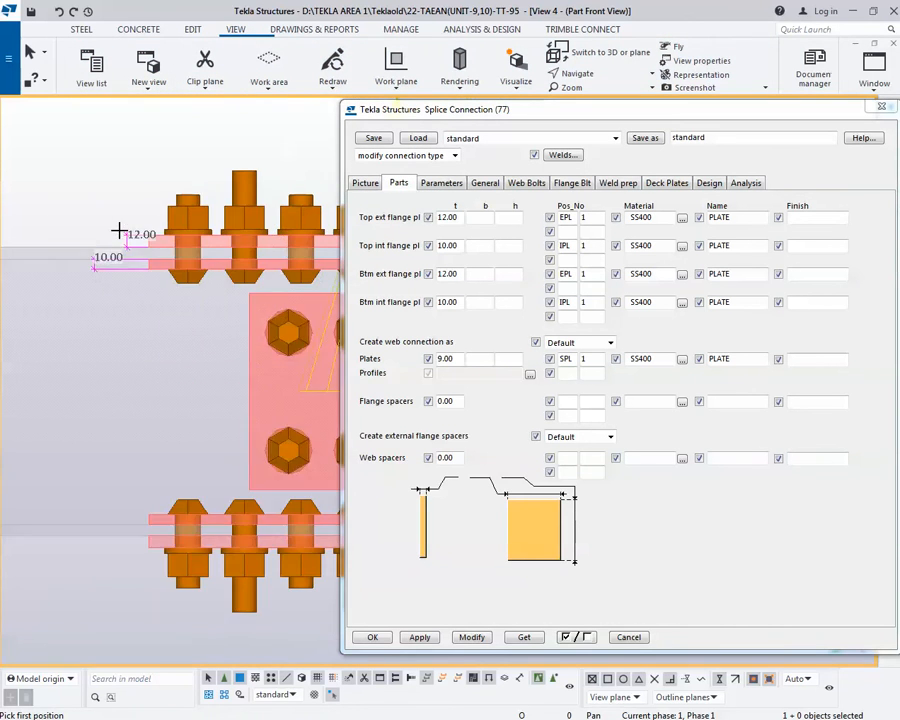
pyautogui.click(118, 245)
pyautogui.click(70, 248)
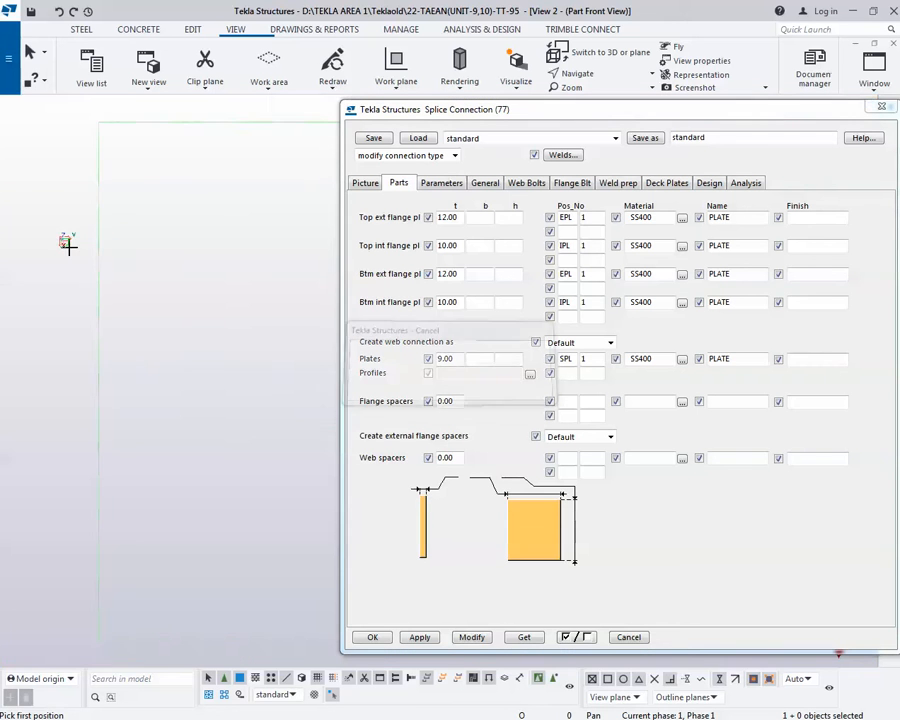
pyautogui.scroll(5, 224, 262)
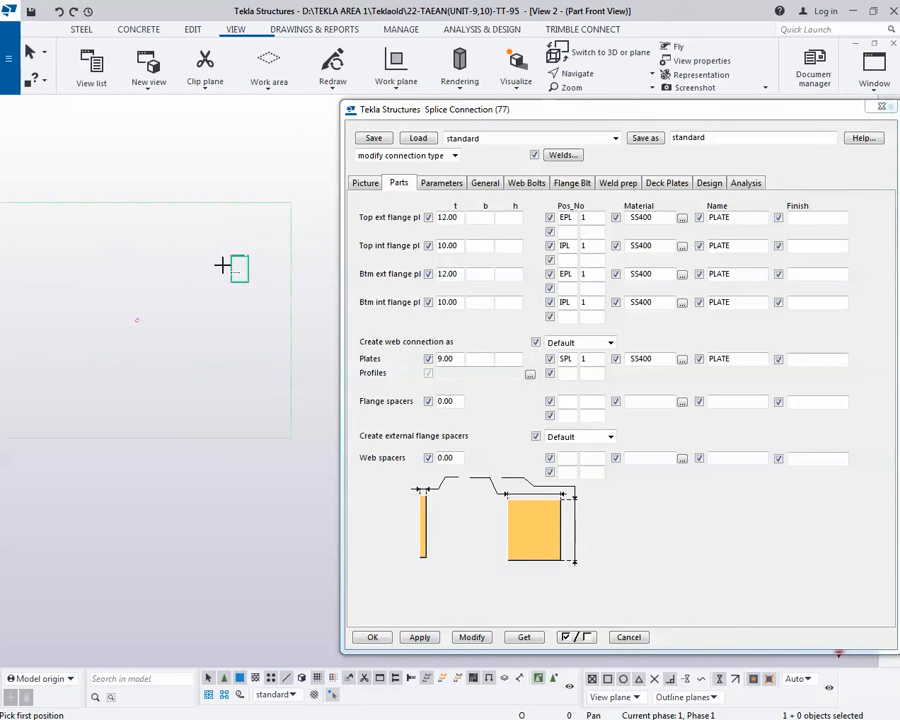
pyautogui.scroll(3, 234, 260)
pyautogui.scroll(5, 286, 195)
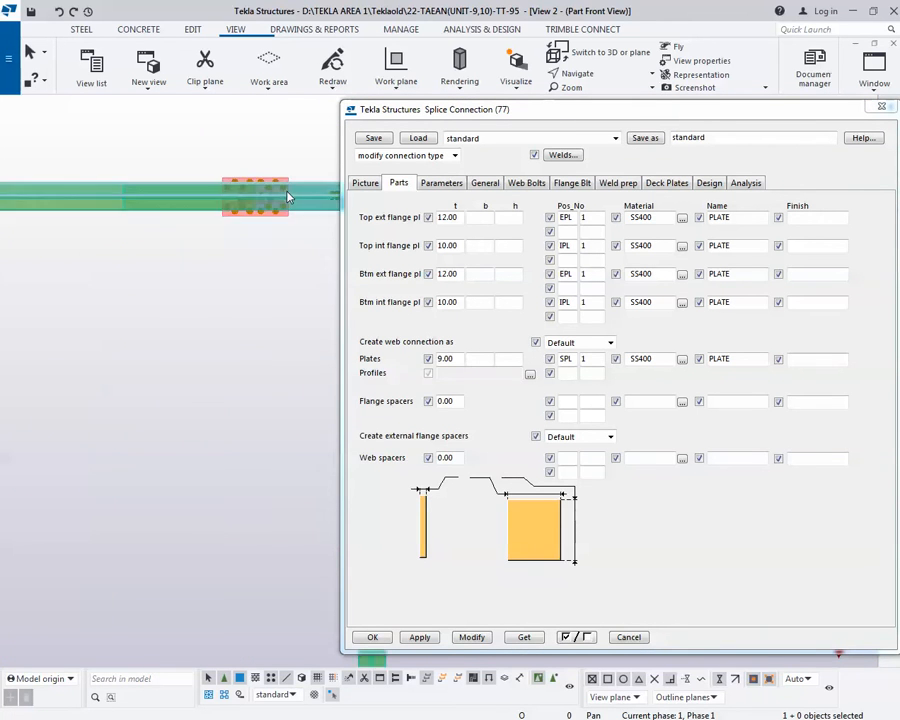
pyautogui.moveTo(264, 199); pyautogui.dragTo(209, 233, button='middle')
pyautogui.scroll(-2, 209, 230)
# - Filter the new view to show only parts whose name does not equal *BRACE* and apply the filter to the view
pyautogui.doubleClick(217, 151)
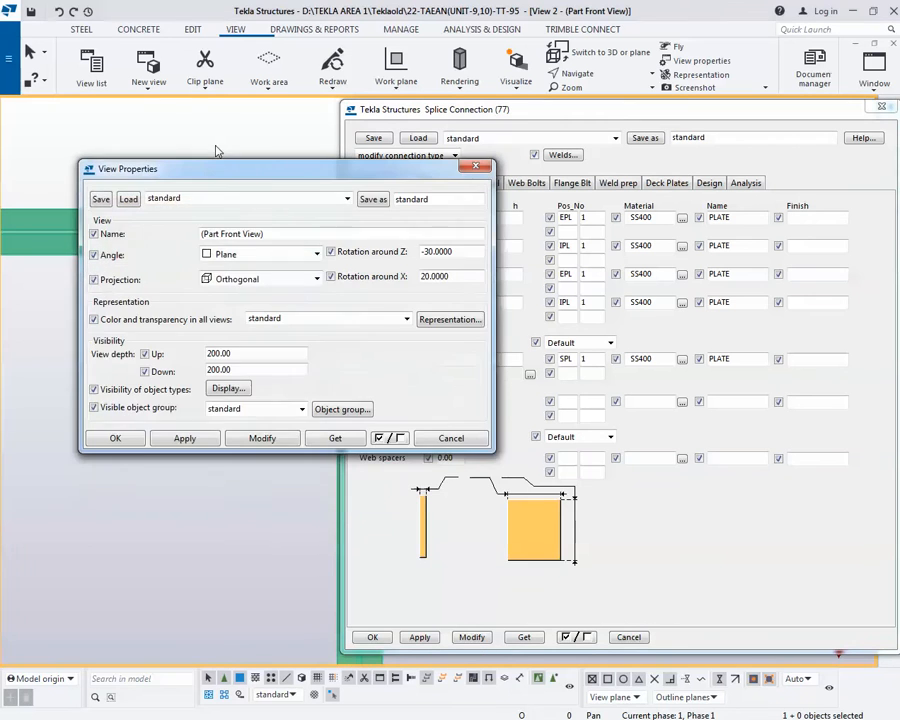
pyautogui.click(342, 409)
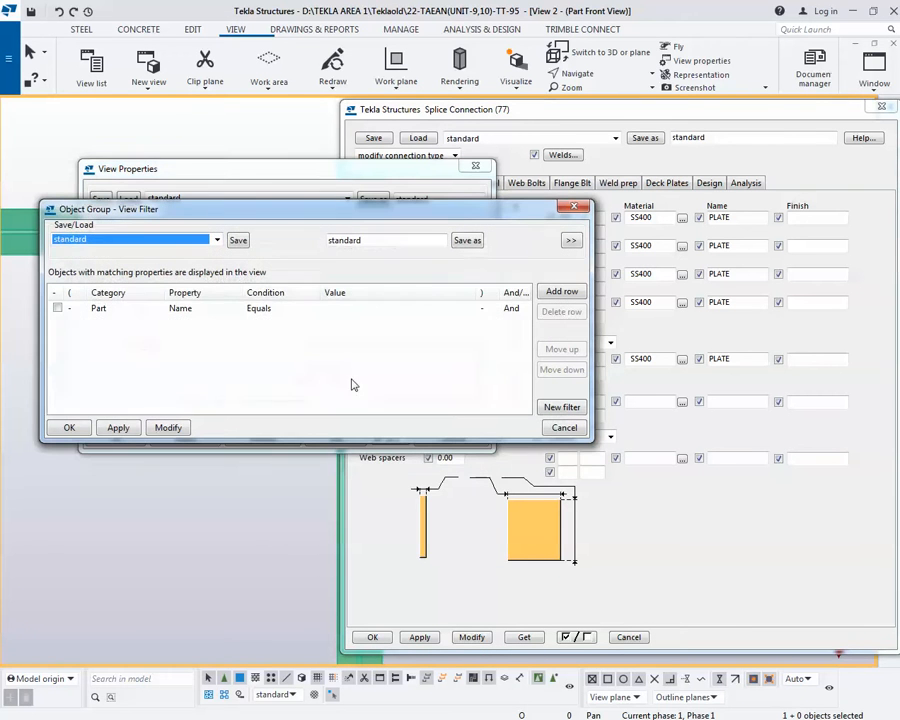
pyautogui.click(58, 309)
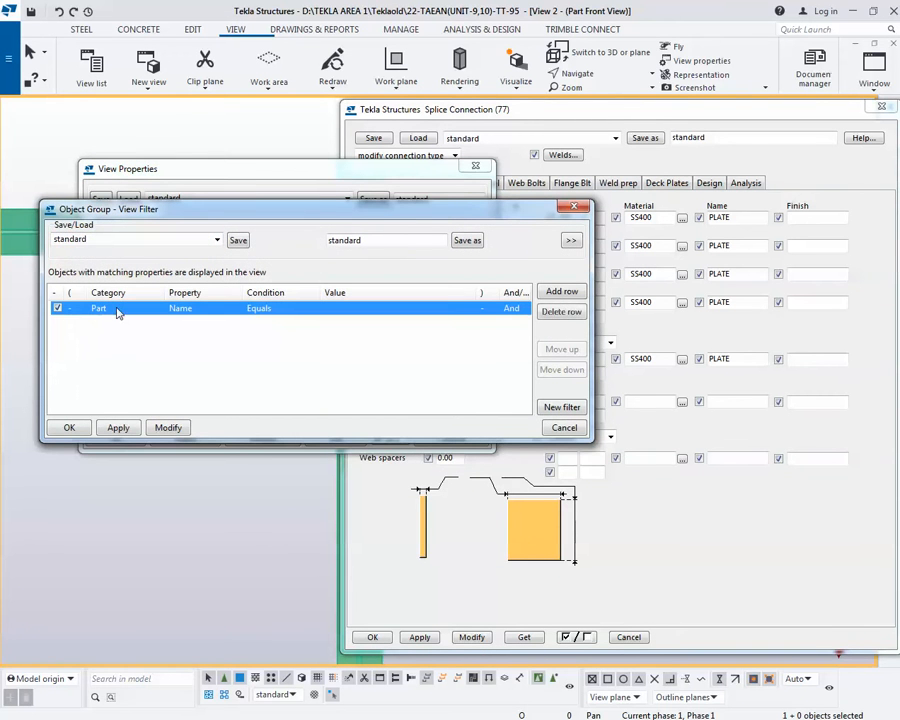
pyautogui.click(288, 310)
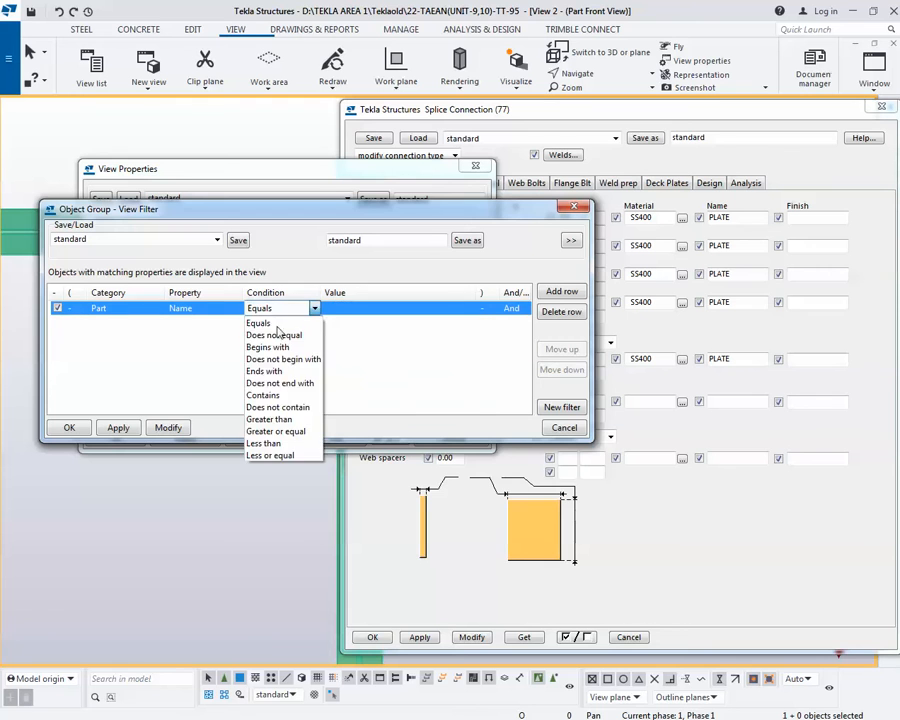
pyautogui.click(342, 334)
pyautogui.click(341, 310)
pyautogui.write('*')
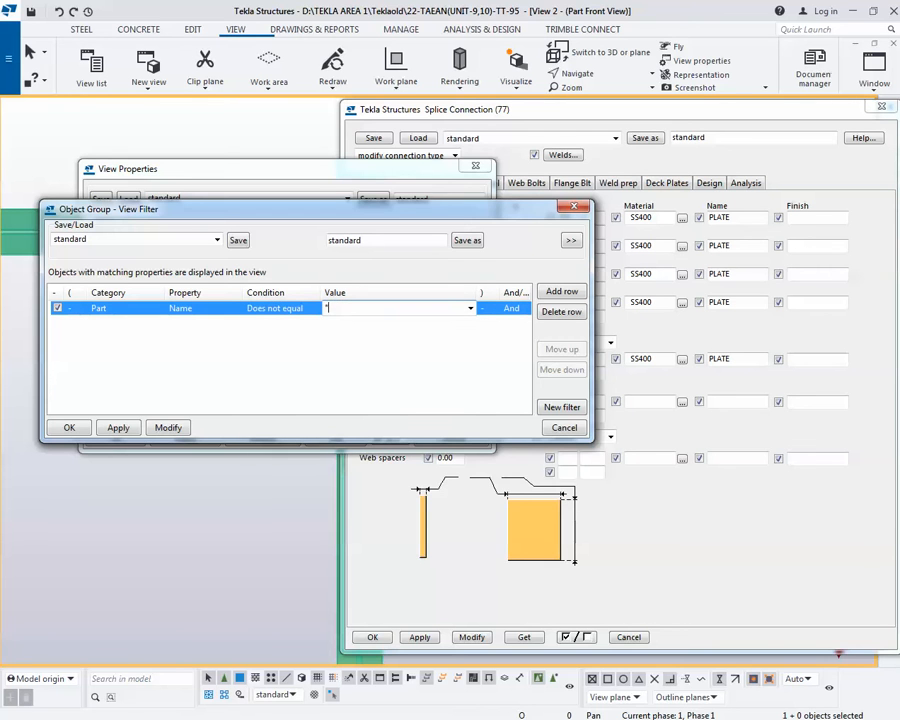
pyautogui.write('BRACE*')
pyautogui.click(172, 427)
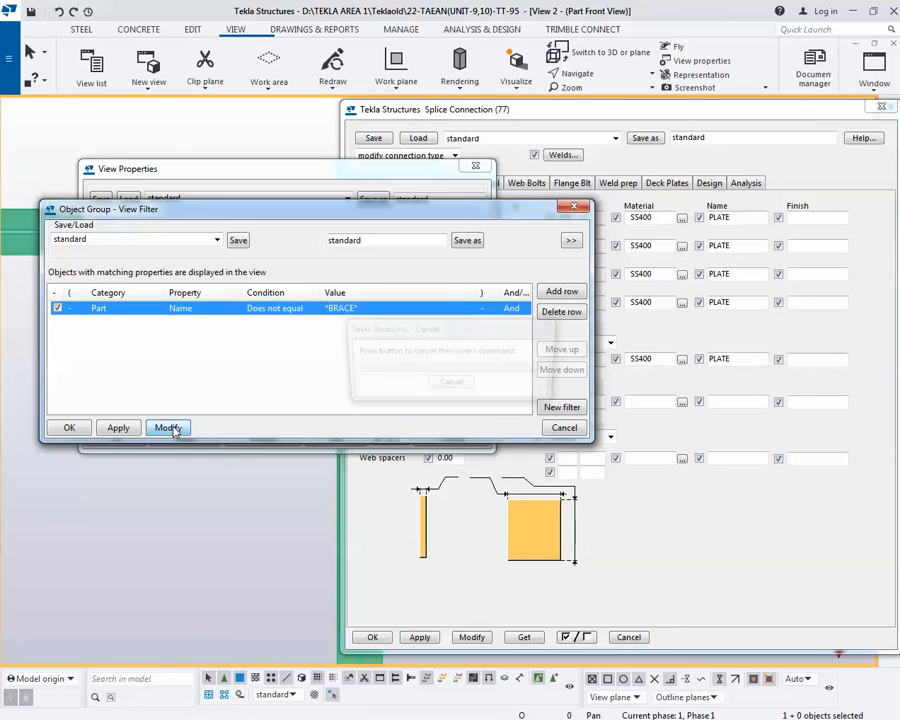
pyautogui.click(118, 428)
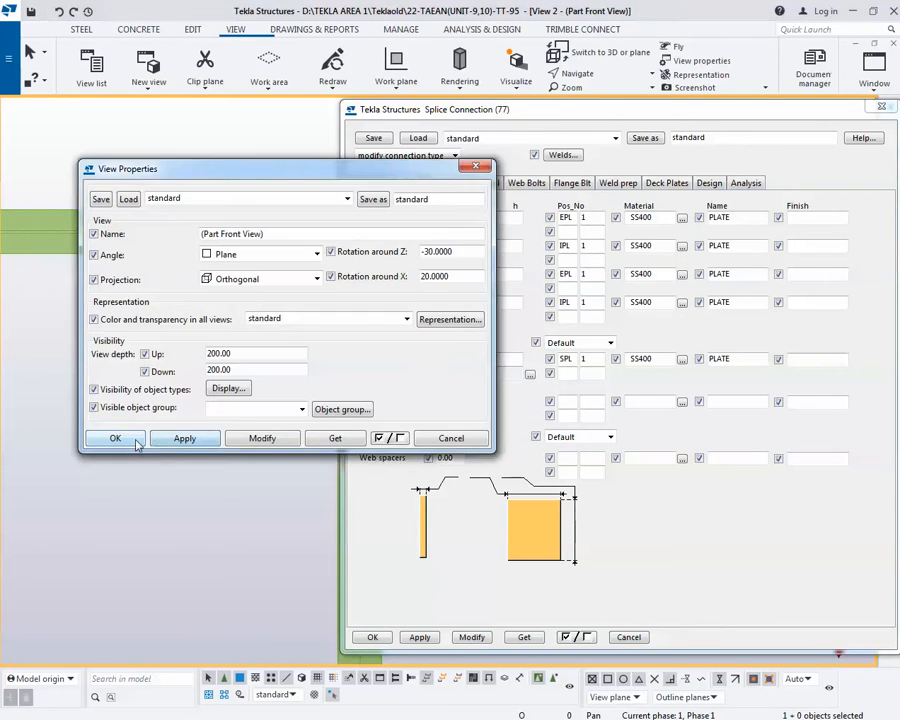
pyautogui.click(133, 437)
pyautogui.scroll(2, 160, 300)
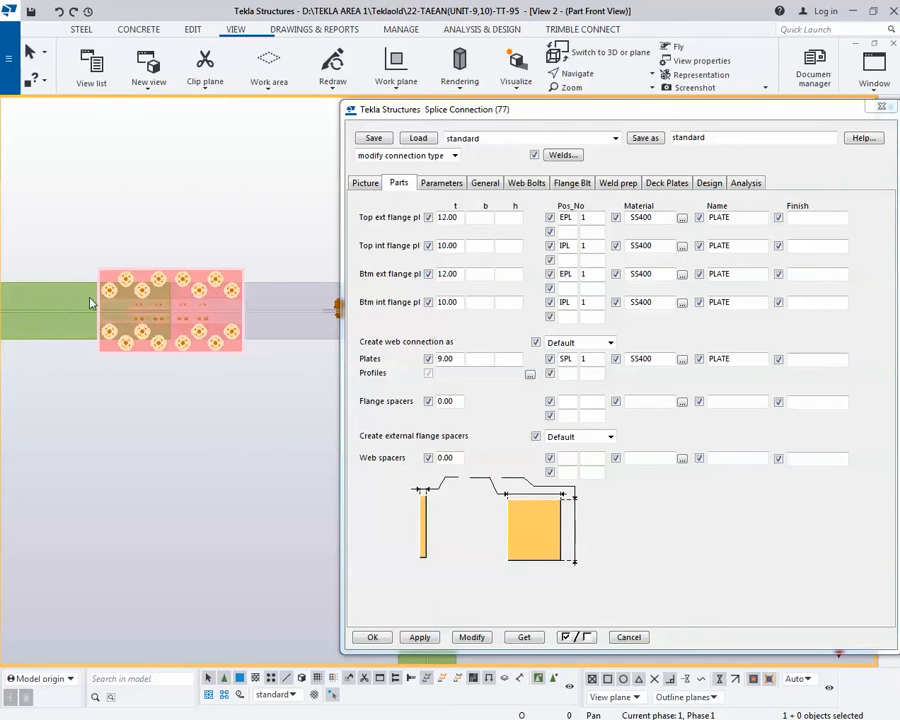
# - Return to the 3D view and examine the splice joint's flange and web plates from an oblique angle
pyautogui.hotkey('ctrl', 'Tab')
pyautogui.scroll(-2, 127, 288)
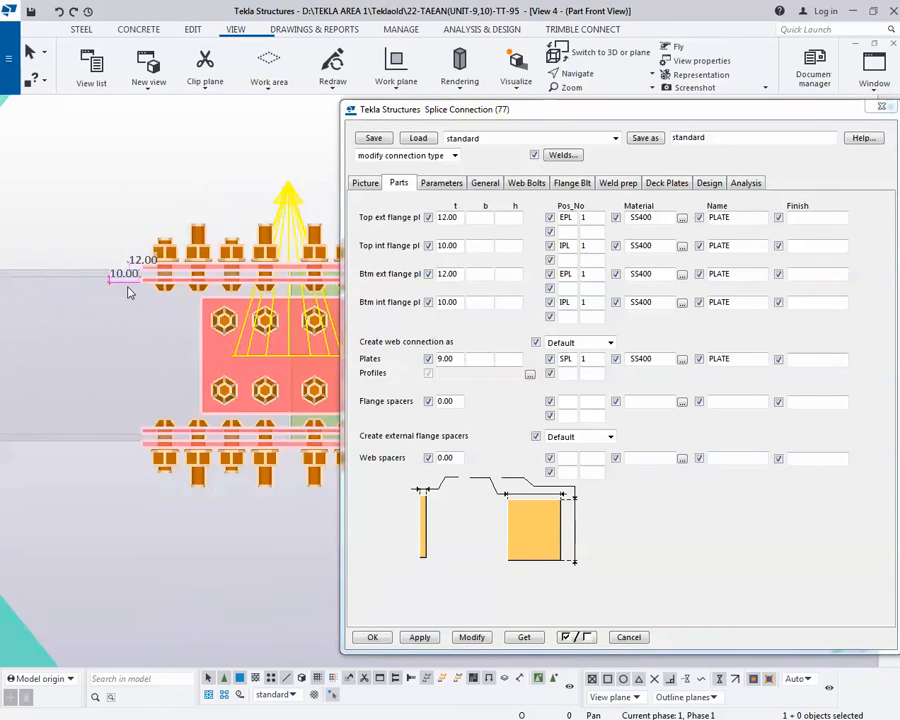
pyautogui.hotkey('ctrl', 'Tab')
pyautogui.scroll(-5, 140, 296)
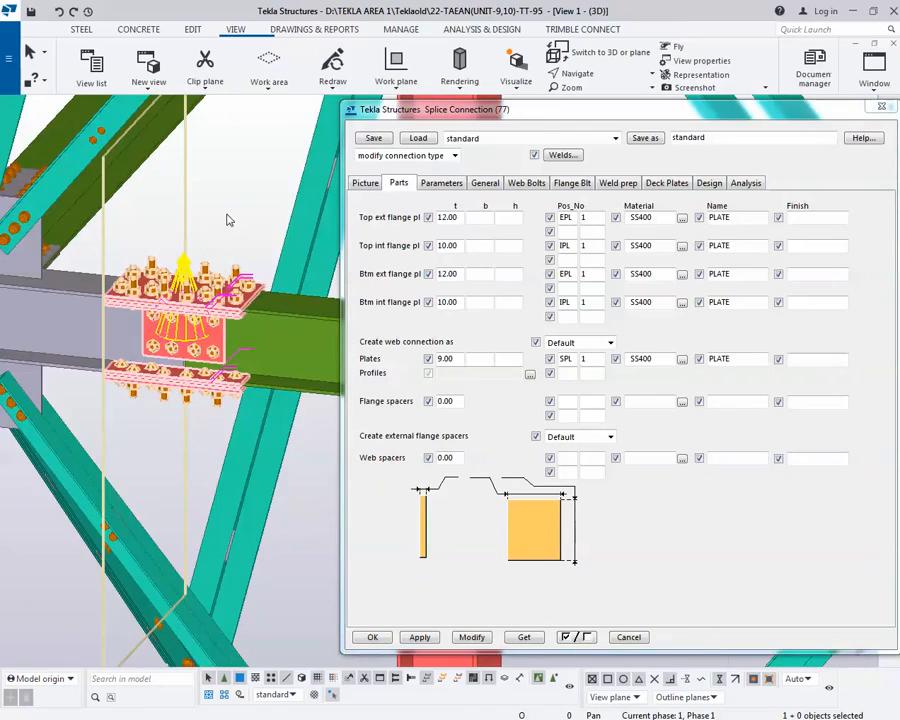
pyautogui.scroll(5, 187, 253)
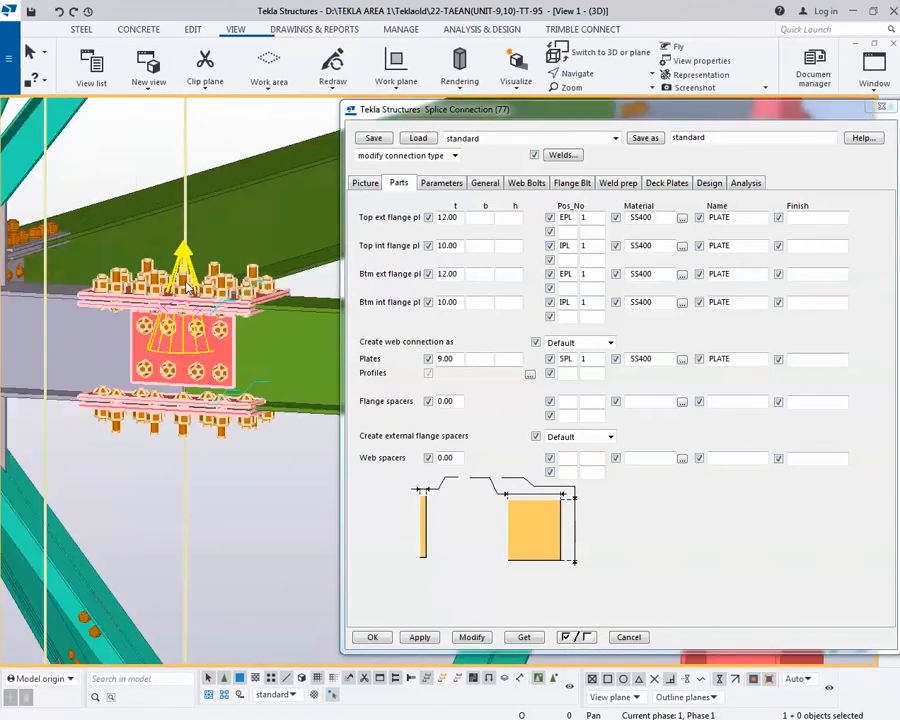
pyautogui.keyDown('ctrl'); pyautogui.moveTo(173, 327); pyautogui.dragTo(90, 298, button='middle'); pyautogui.keyUp('ctrl')
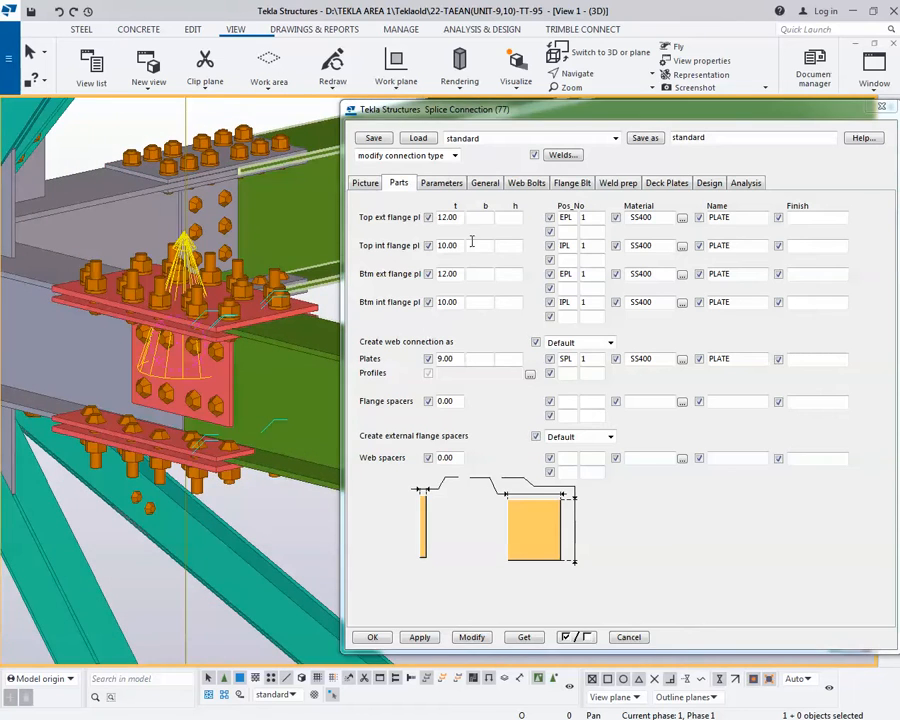
# - Close the connection settings and inspect the profile of the web splice plate in its part properties
pyautogui.click(881, 106)
pyautogui.scroll(3, 226, 385)
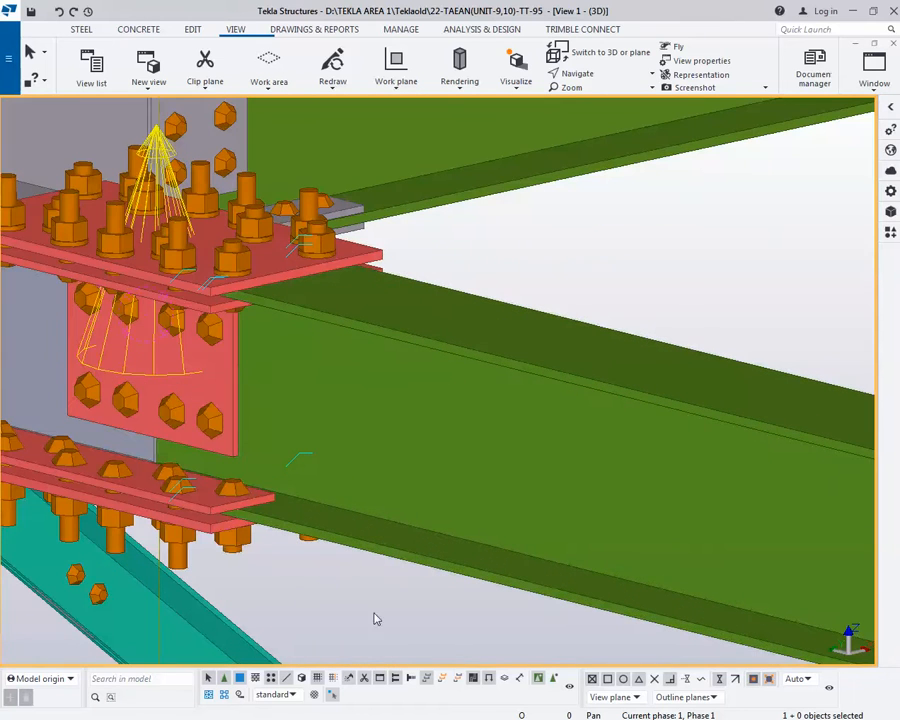
pyautogui.doubleClick(231, 381)
pyautogui.click(735, 201)
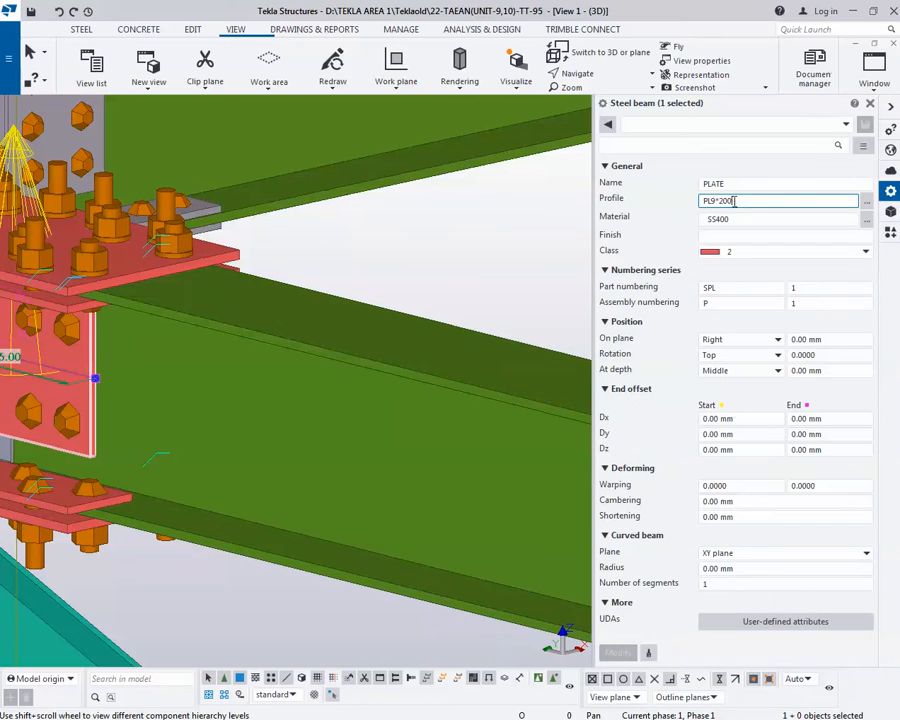
pyautogui.click(421, 235)
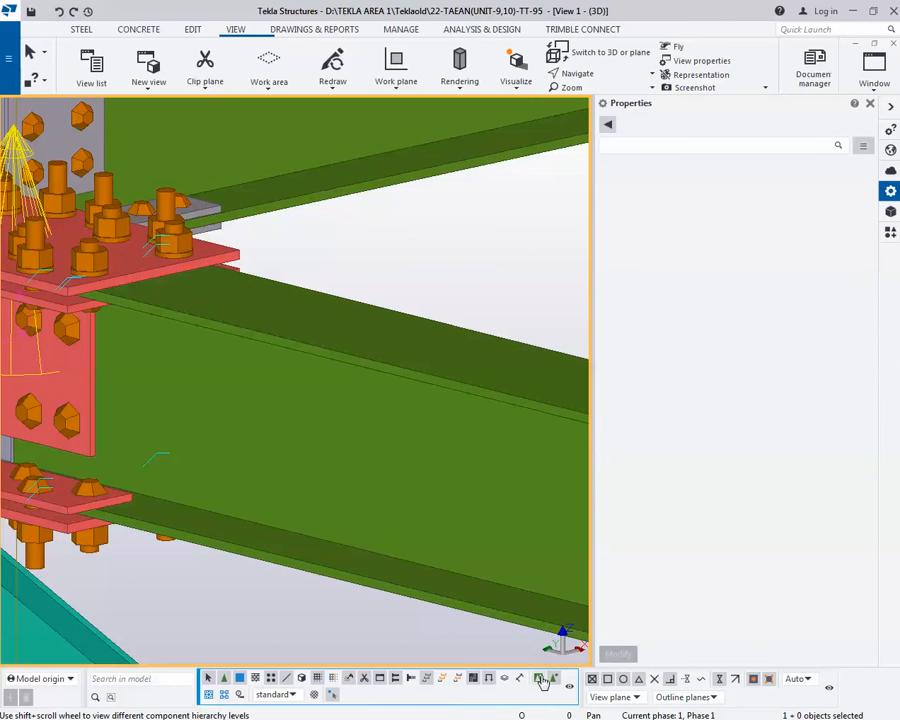
# - Set the web plates' thickness to 10 mm in the splice connection and modify the joint
pyautogui.scroll(3, 177, 382)
pyautogui.click(280, 465)
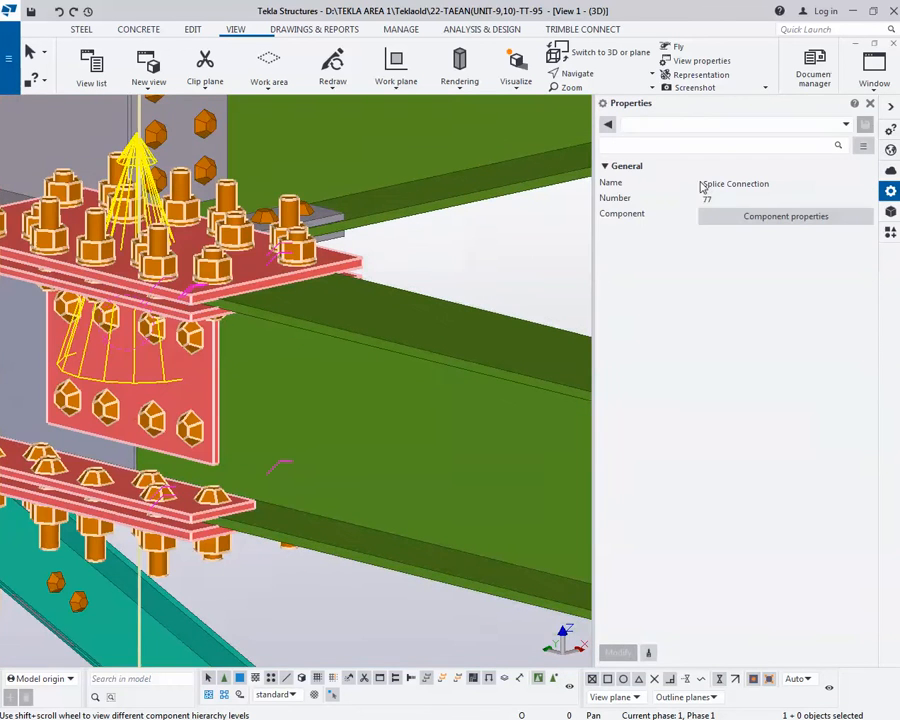
pyautogui.click(869, 103)
pyautogui.doubleClick(277, 368)
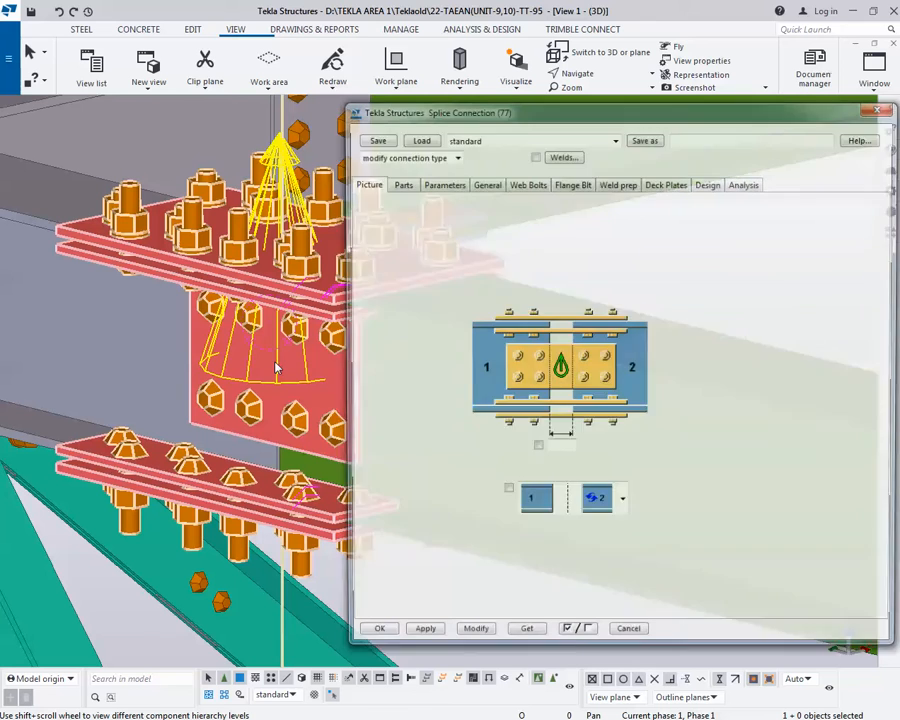
pyautogui.click(399, 183)
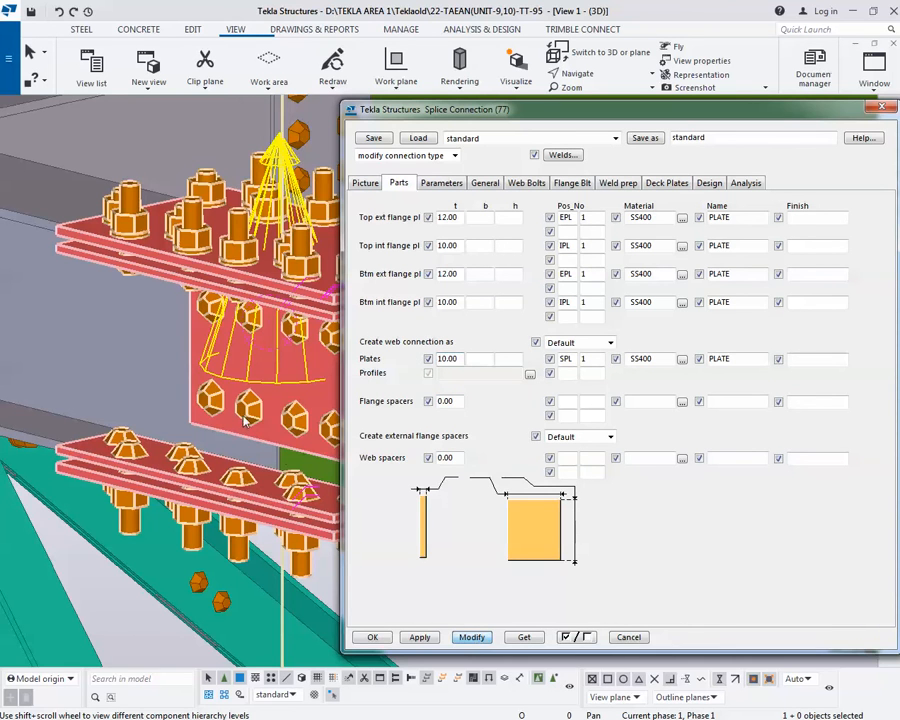
# - Inspect the modified web splice plate's profile in its part properties and close the properties
pyautogui.scroll(-5, 185, 378)
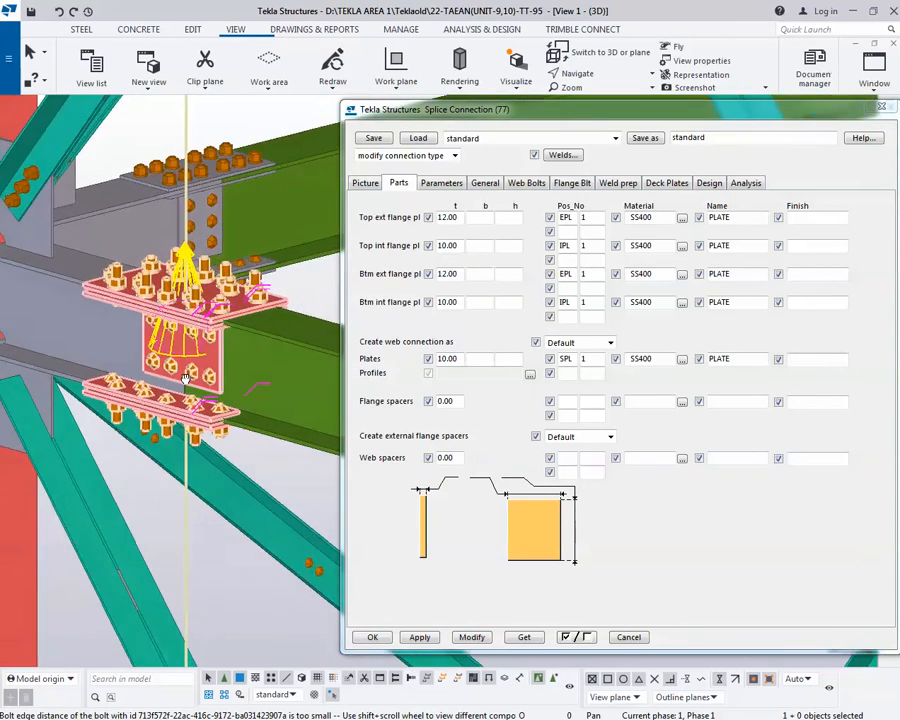
pyautogui.keyDown('ctrl'); pyautogui.moveTo(185, 378); pyautogui.dragTo(134, 356, button='middle'); pyautogui.keyUp('ctrl')
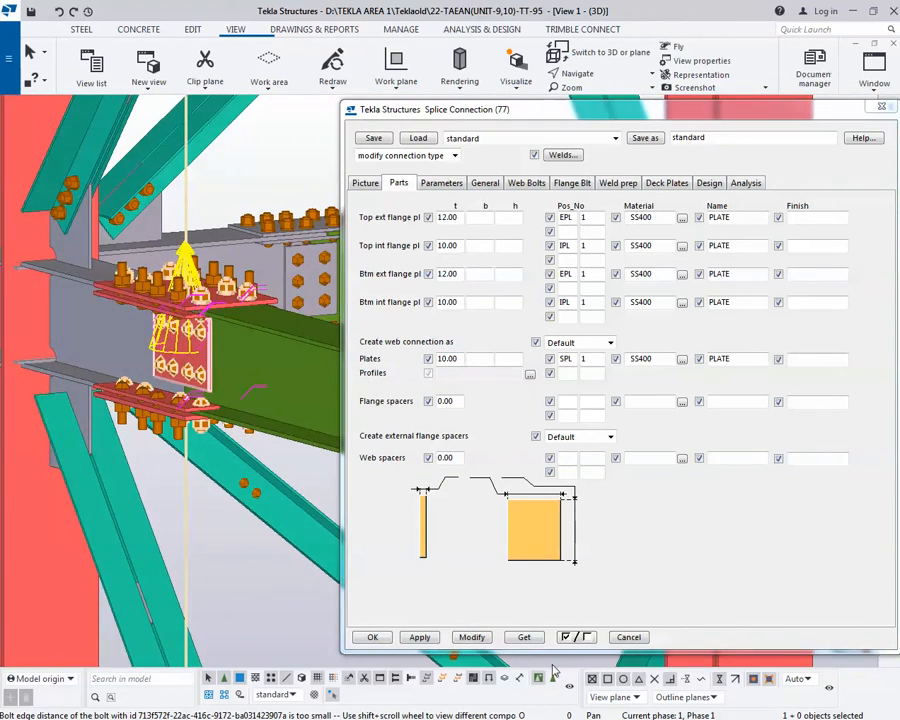
pyautogui.scroll(3, 211, 372)
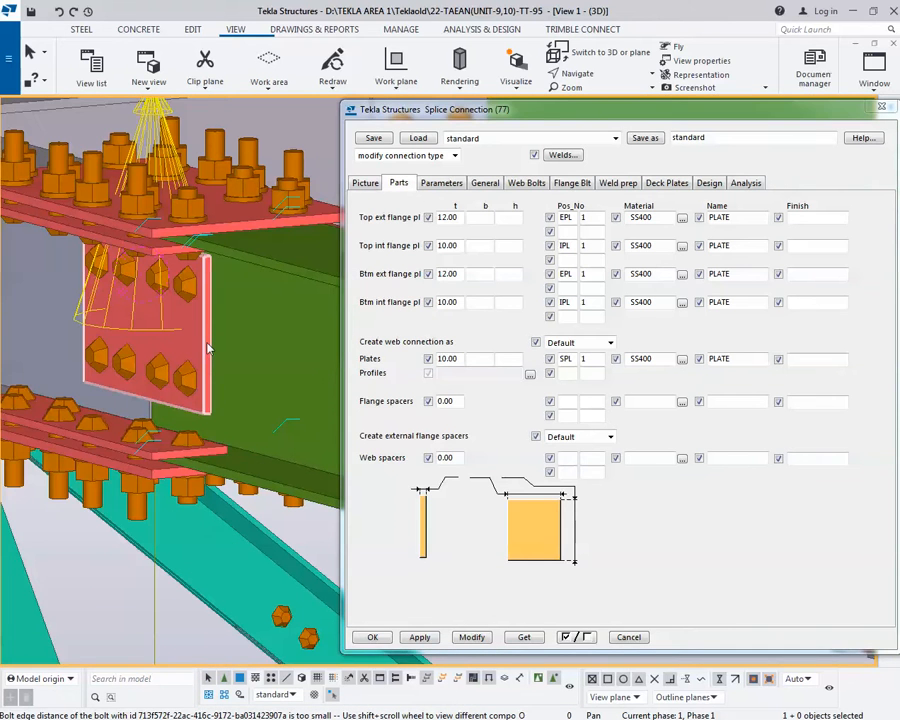
pyautogui.doubleClick(208, 345)
pyautogui.click(882, 109)
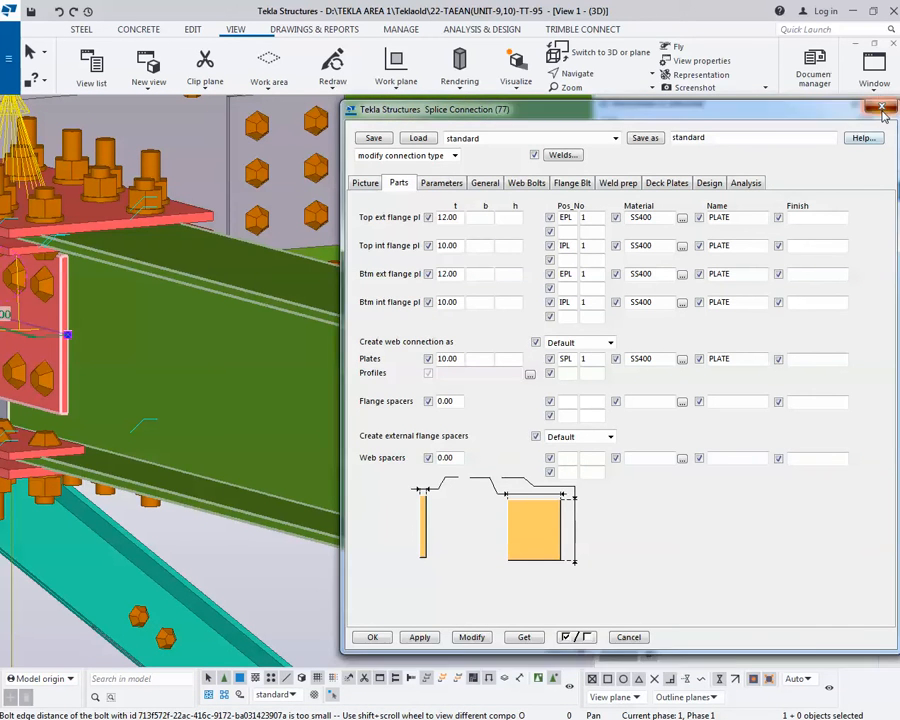
pyautogui.click(741, 201)
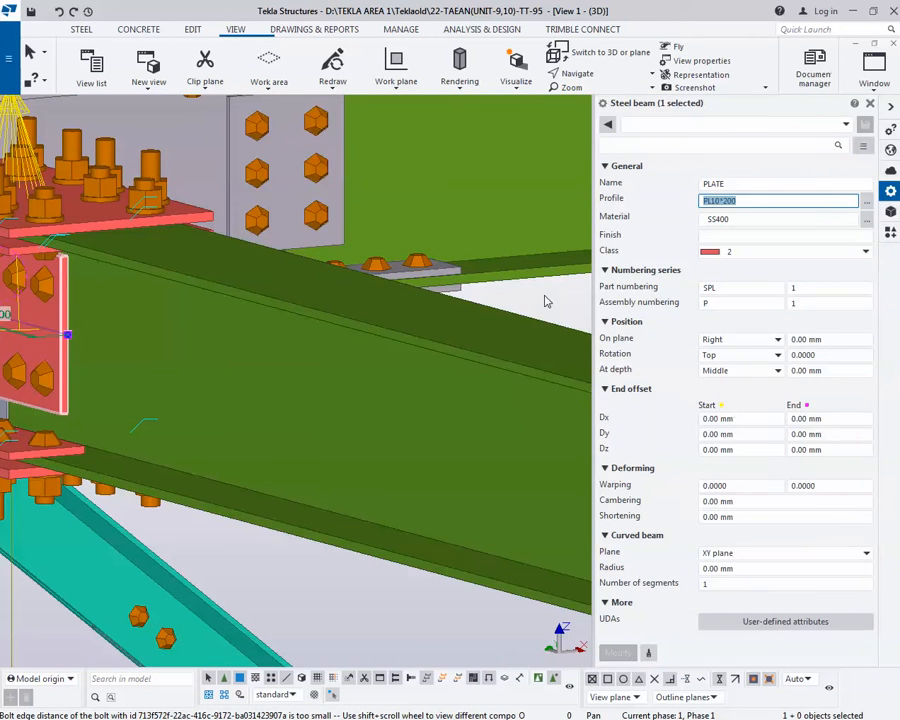
pyautogui.press('Escape')
pyautogui.click(887, 111)
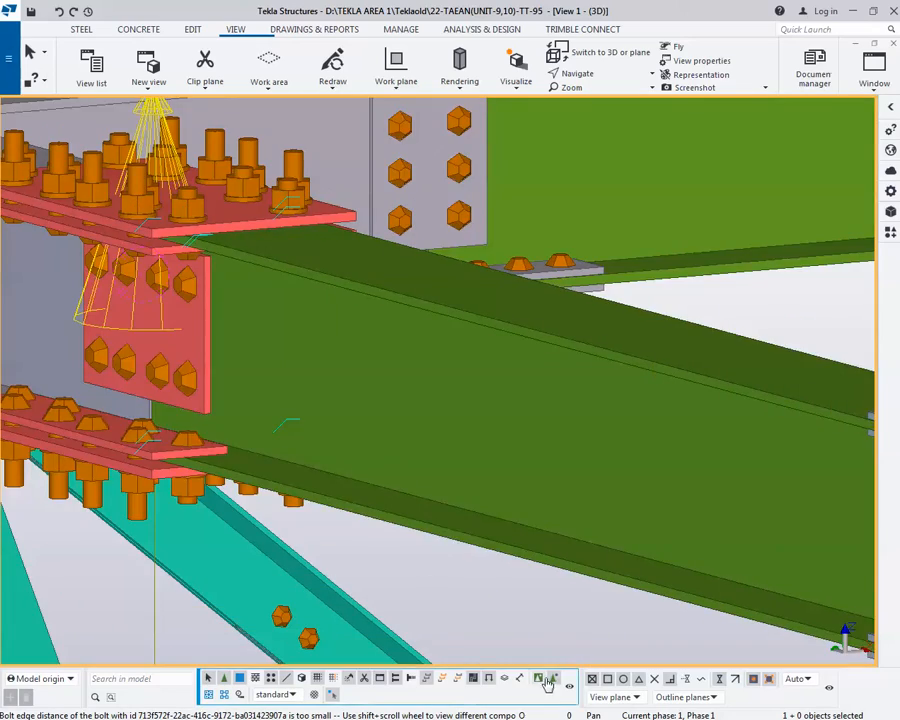
# - Reopen the Splice connection (77) settings from the joint, review the plate values and return to the gap settings
pyautogui.scroll(-3, 376, 462)
pyautogui.keyDown('ctrl'); pyautogui.moveTo(370, 450); pyautogui.dragTo(304, 280, button='middle'); pyautogui.keyUp('ctrl')
pyautogui.scroll(-3, 304, 280)
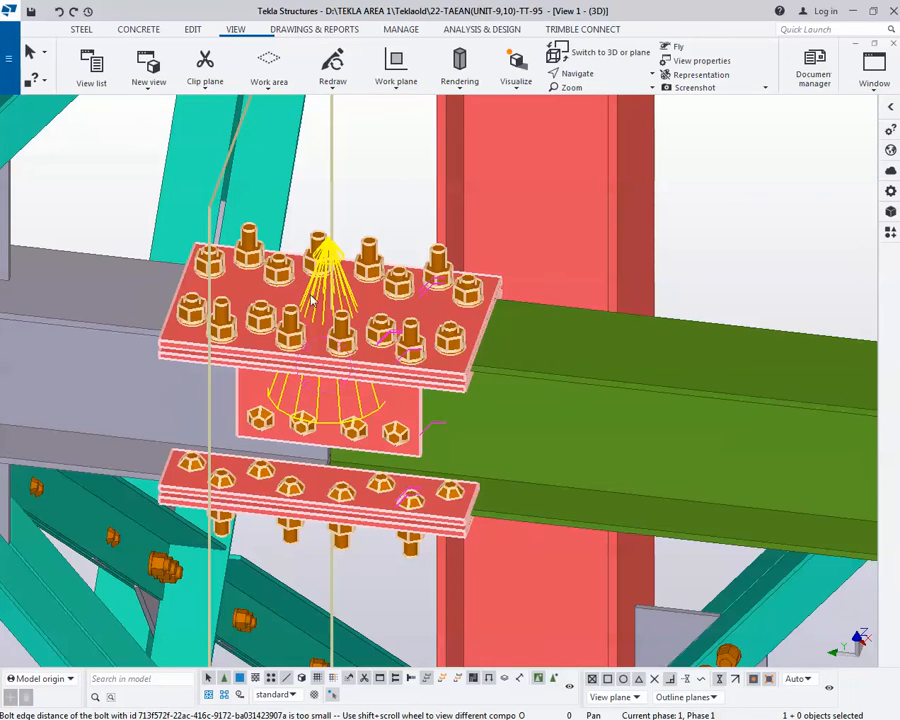
pyautogui.doubleClick(320, 303)
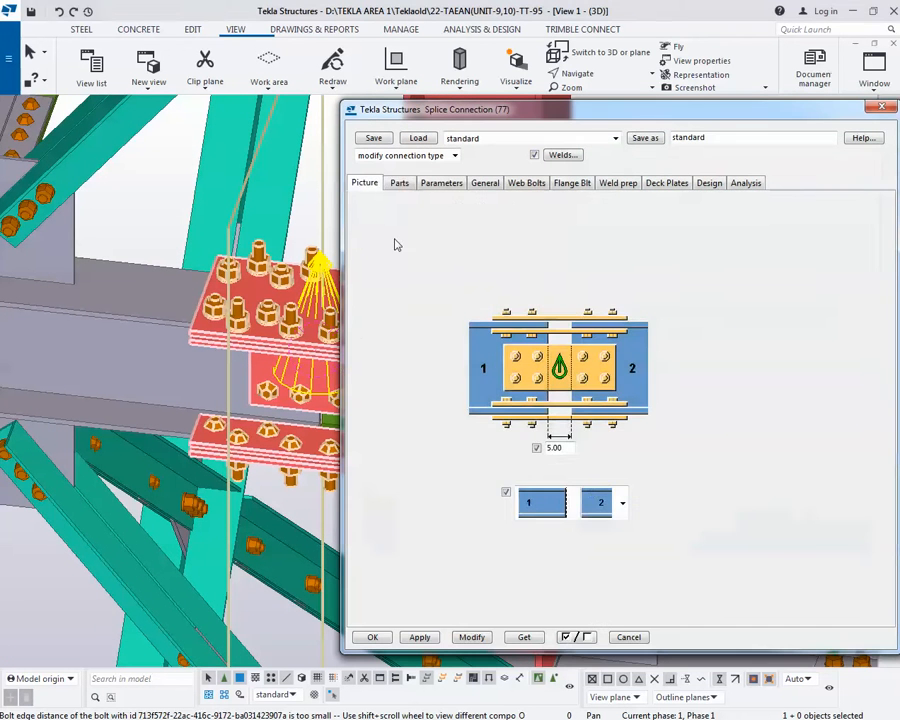
pyautogui.click(400, 184)
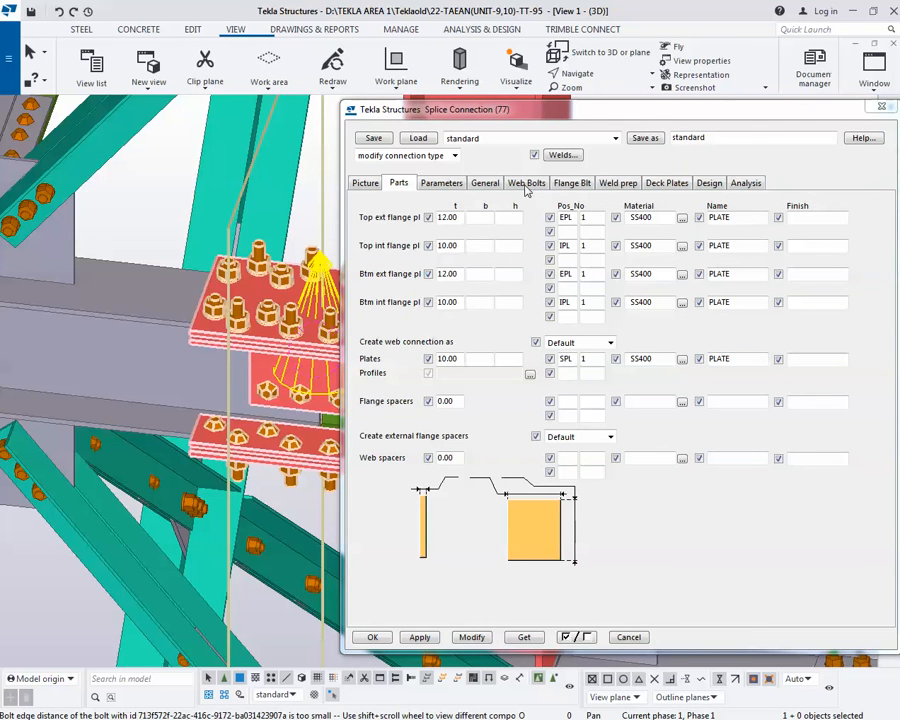
pyautogui.click(364, 184)
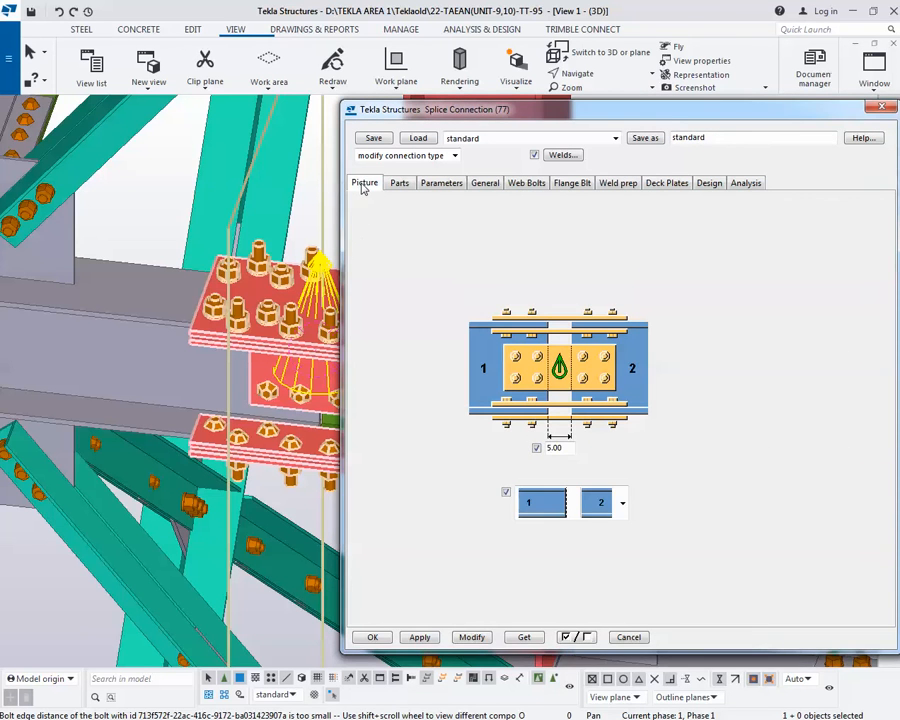
# - Switch to the front view of the joint and measure the horizontal gap between the two beam ends
pyautogui.moveTo(267, 398); pyautogui.dragTo(251, 377, button='middle')
pyautogui.hotkey('ctrl', 'Tab')
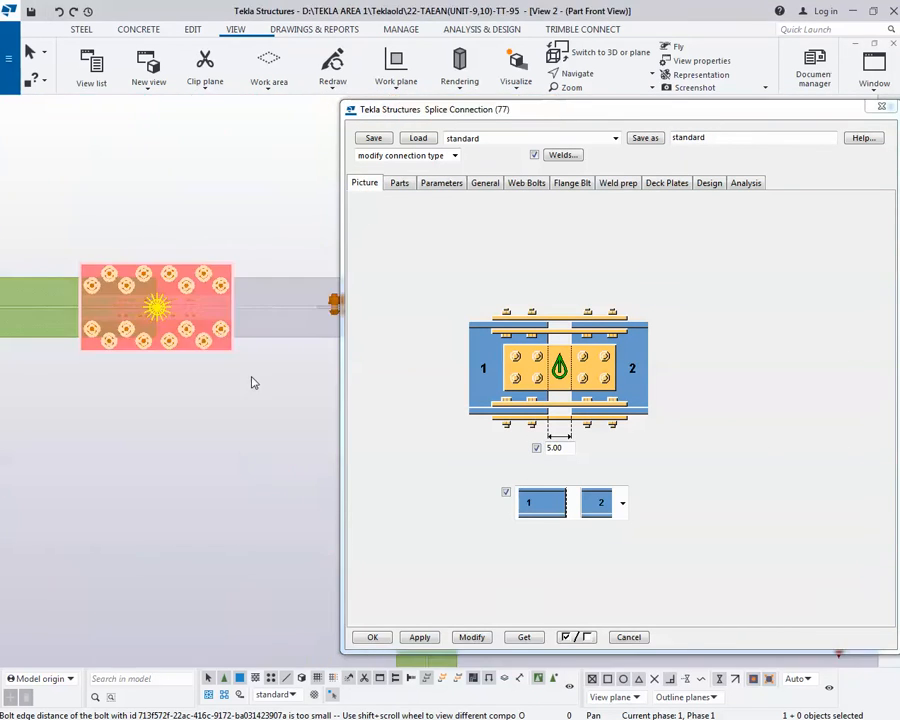
pyautogui.moveTo(192, 365); pyautogui.dragTo(198, 364, button='middle')
pyautogui.hotkey('ctrl', 'Tab')
pyautogui.scroll(4, 251, 376)
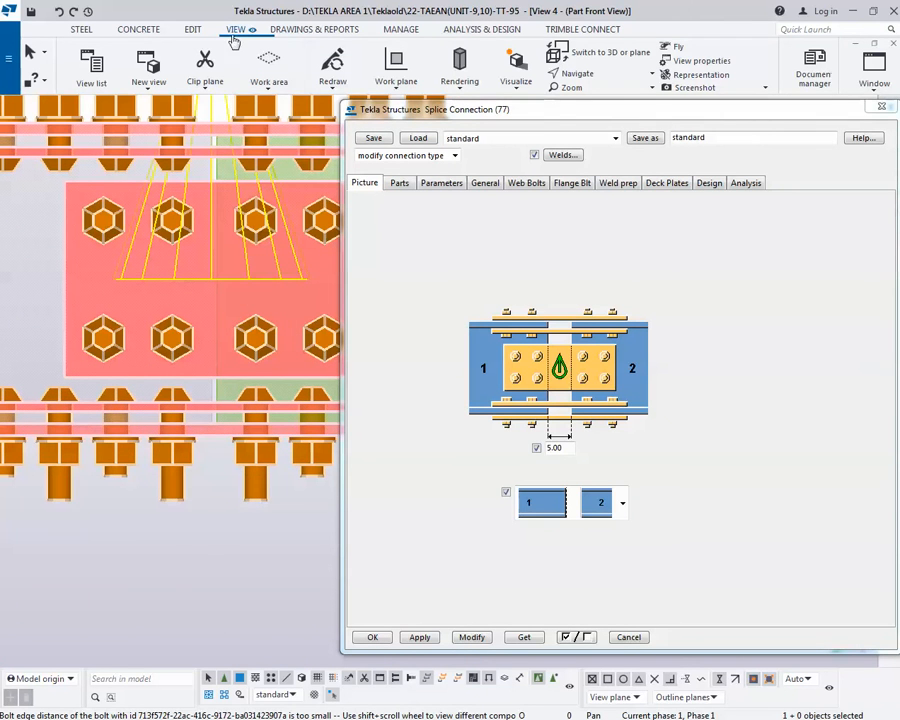
pyautogui.click(192, 29)
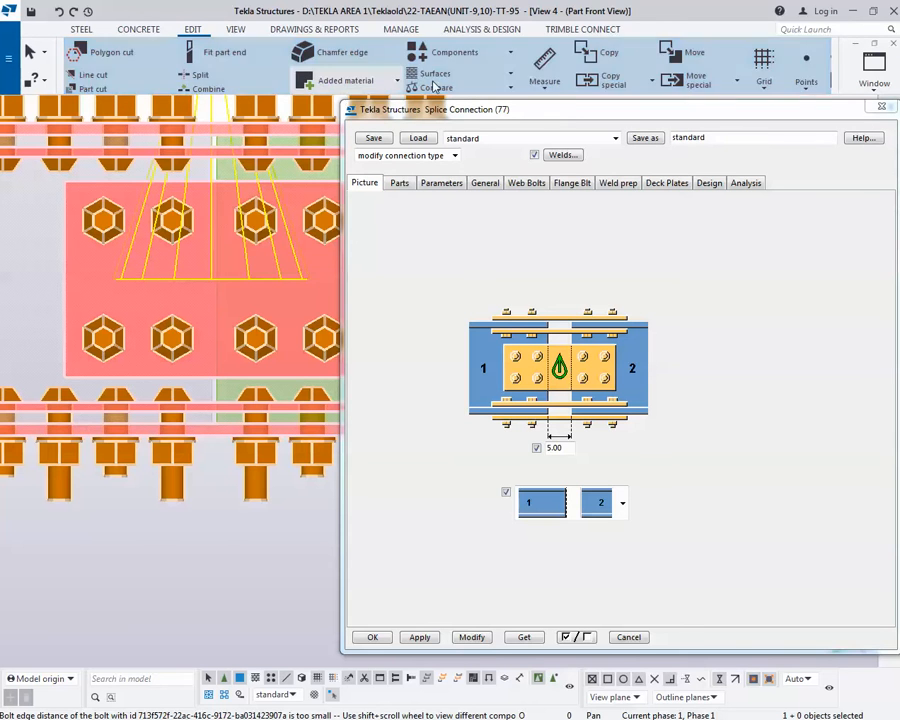
pyautogui.click(222, 75)
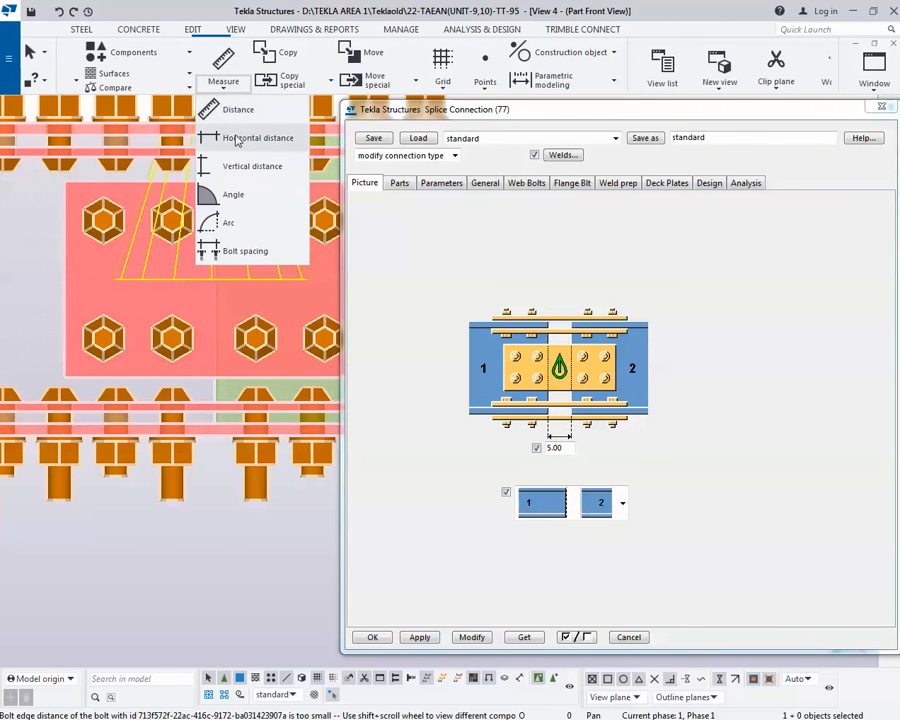
pyautogui.click(240, 137)
pyautogui.scroll(5, 215, 355)
pyautogui.click(199, 369)
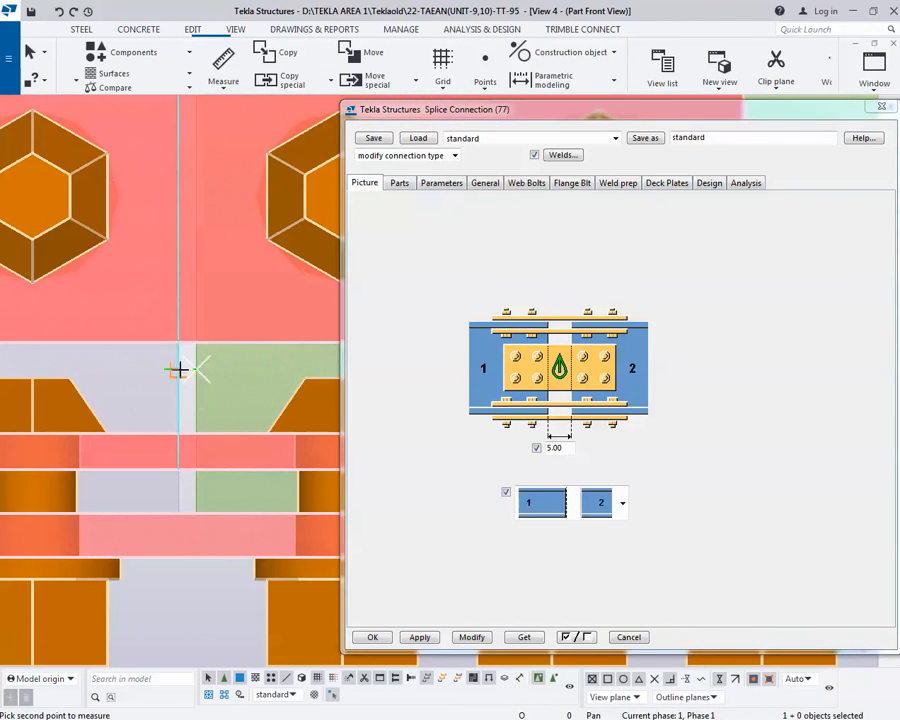
# - Set the gap between the two beams to 10 mm, modify the connection and redraw the view
pyautogui.scroll(-2, 185, 316)
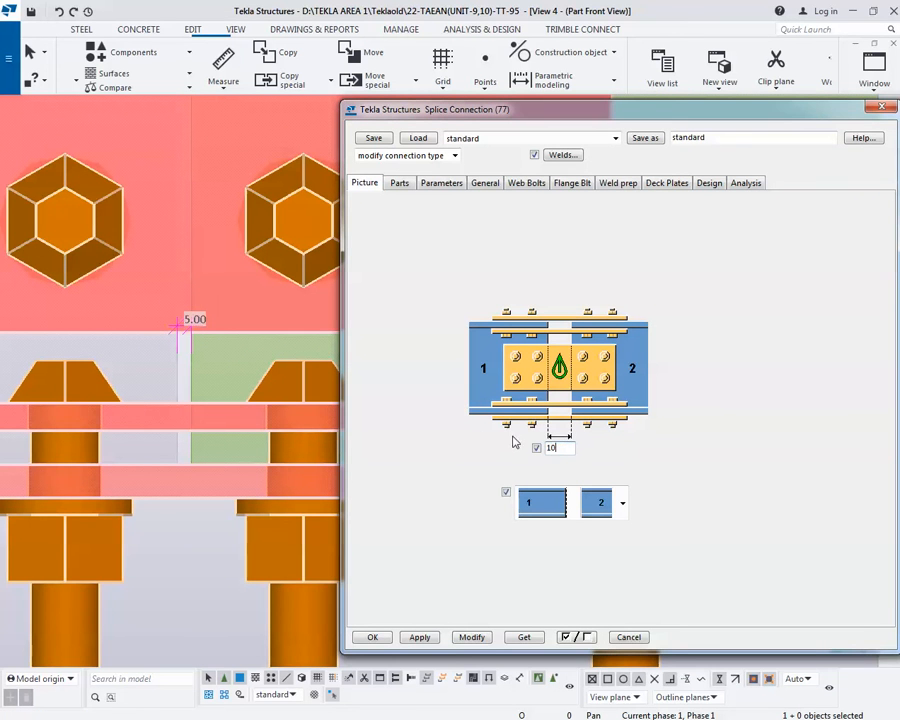
pyautogui.click(472, 636)
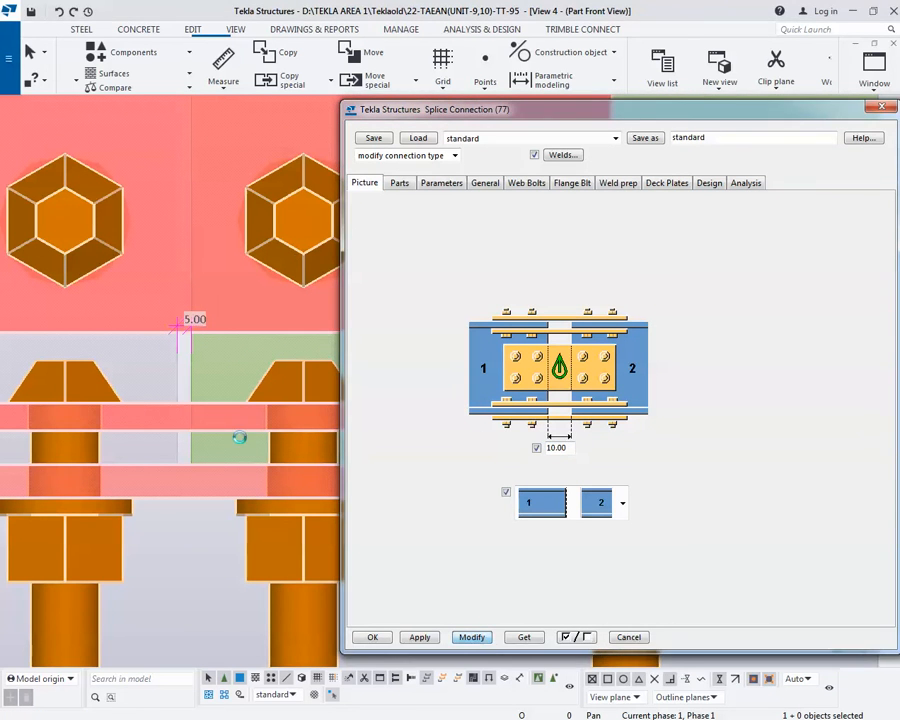
pyautogui.scroll(-4, 228, 436)
pyautogui.rightClick(253, 463)
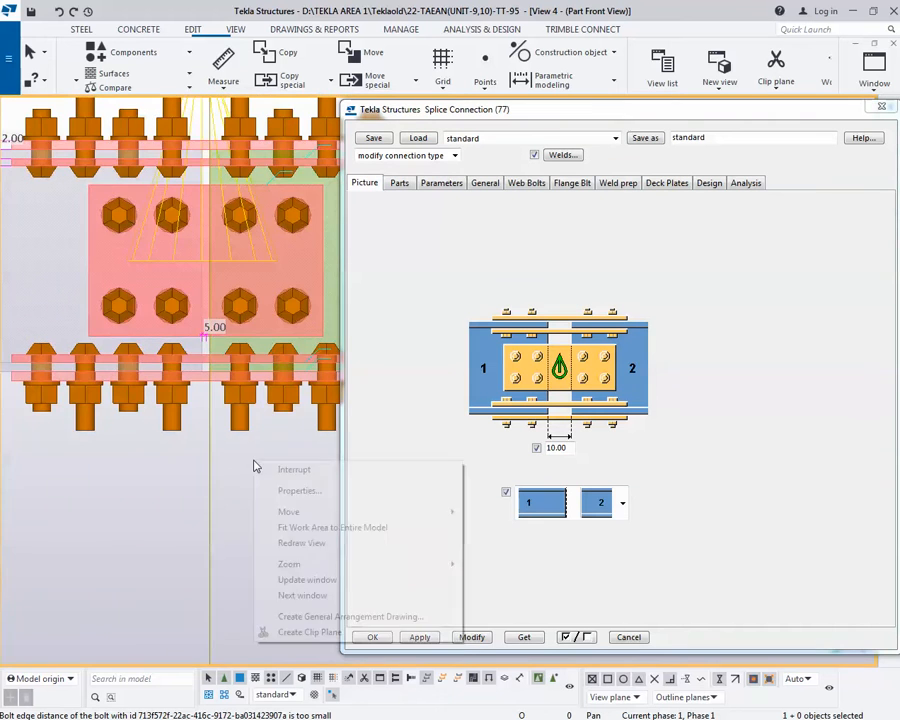
pyautogui.click(312, 530)
# - Measure the horizontal gap between the beam ends after the modification and redraw the view to clear the dimension
pyautogui.scroll(5, 206, 345)
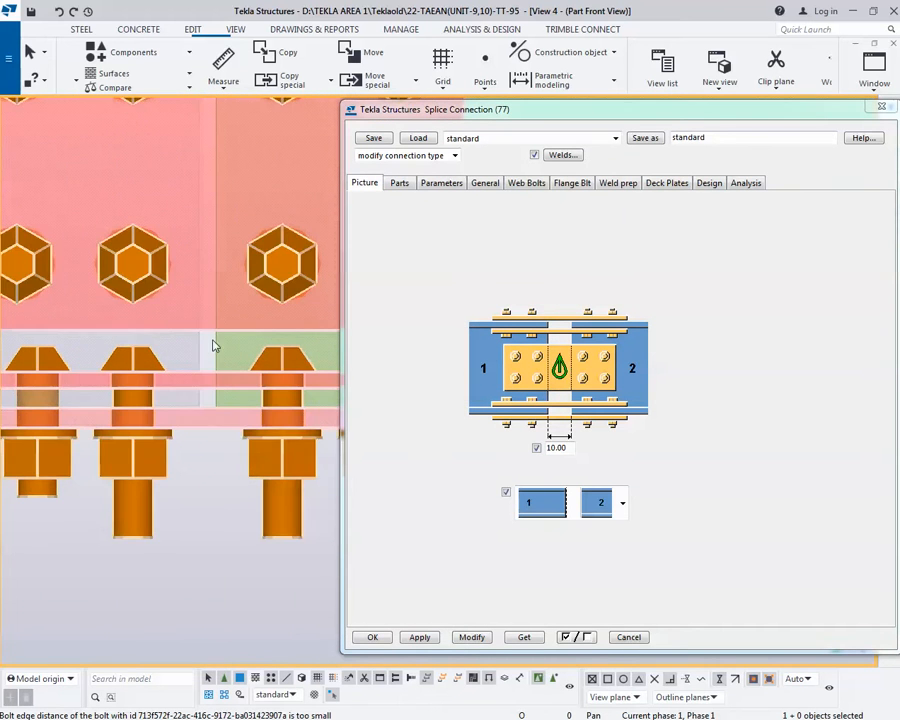
pyautogui.scroll(-2, 220, 397)
pyautogui.click(223, 80)
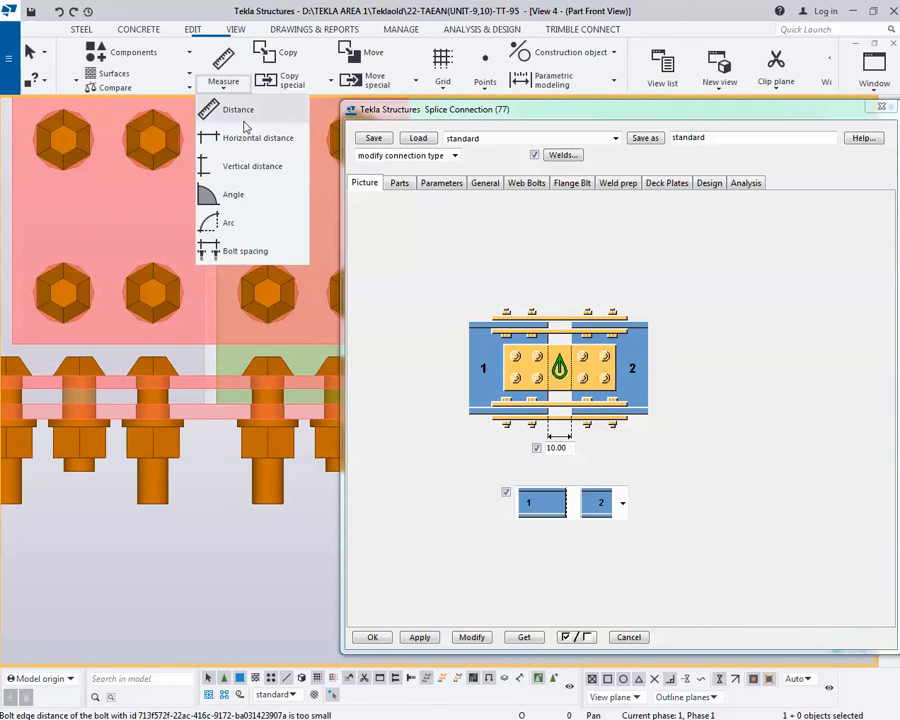
pyautogui.click(238, 140)
pyautogui.scroll(4, 210, 350)
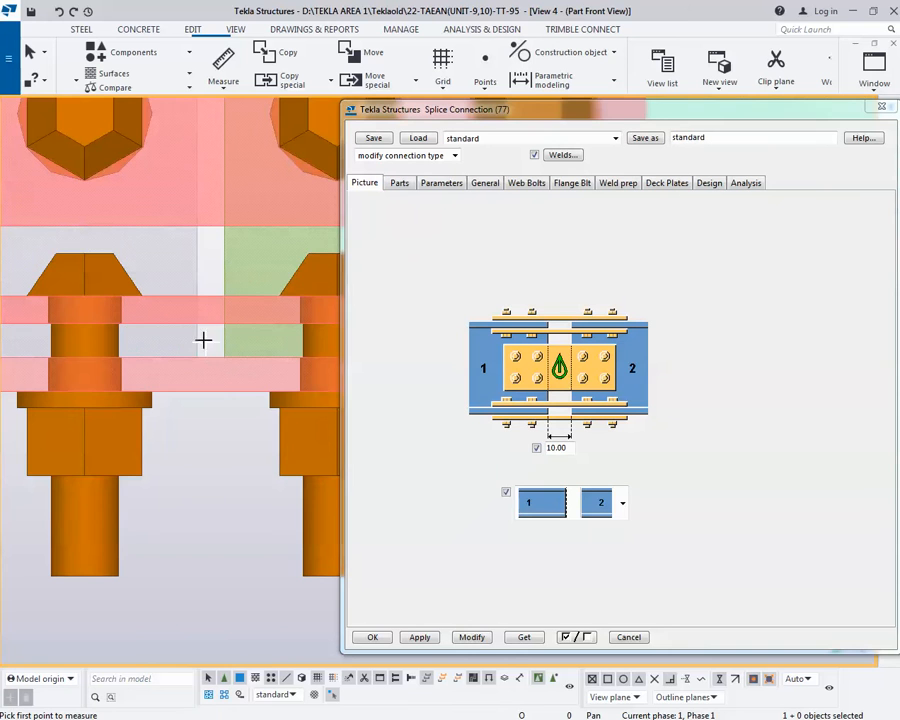
pyautogui.click(197, 340)
pyautogui.click(221, 337)
pyautogui.scroll(-2, 220, 350)
pyautogui.click(234, 368)
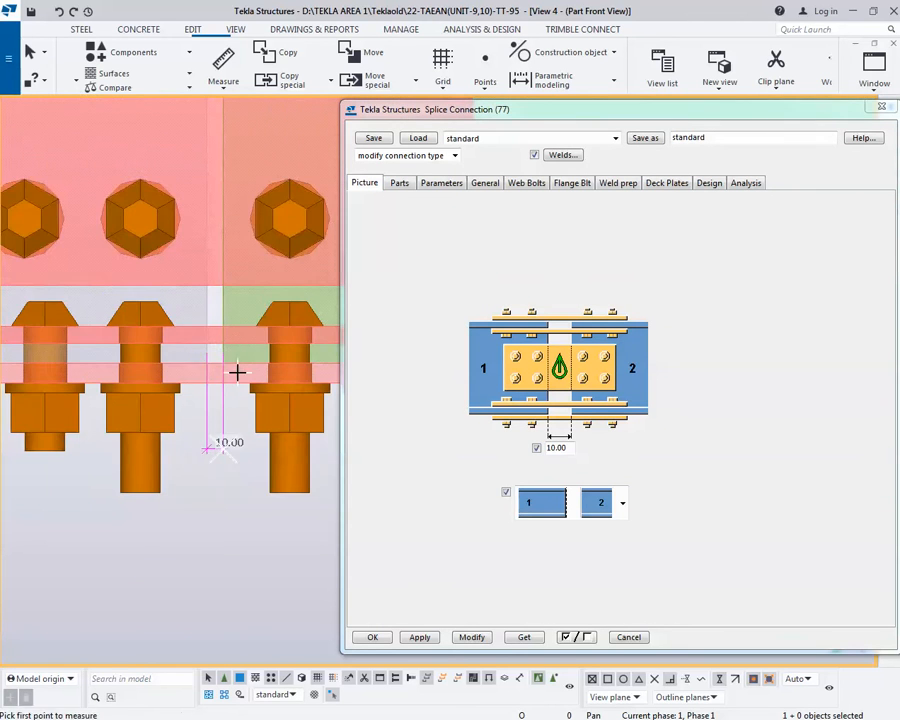
pyautogui.scroll(-2, 220, 340)
pyautogui.scroll(-2, 210, 350)
pyautogui.scroll(-2, 219, 346)
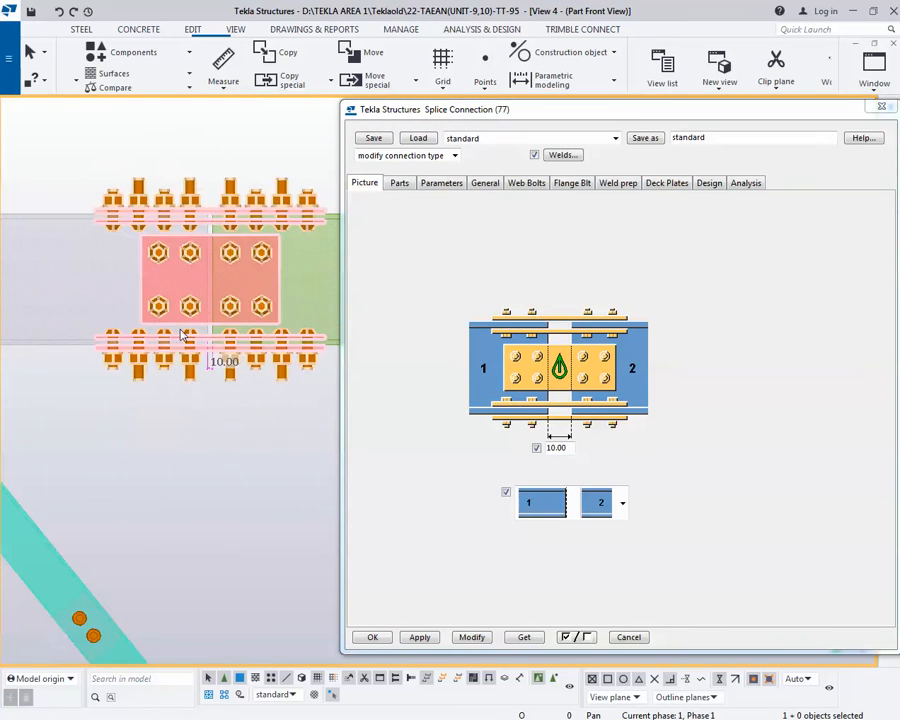
pyautogui.rightClick(199, 145)
pyautogui.click(259, 221)
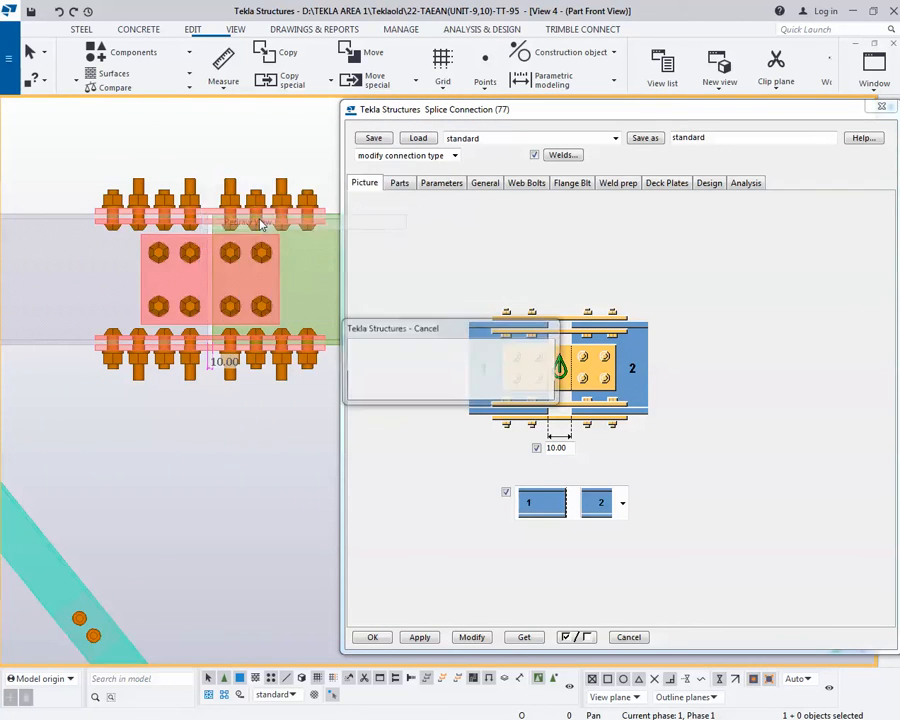
# - Set the web bolt size to 20 and modify the splice connection
pyautogui.click(524, 183)
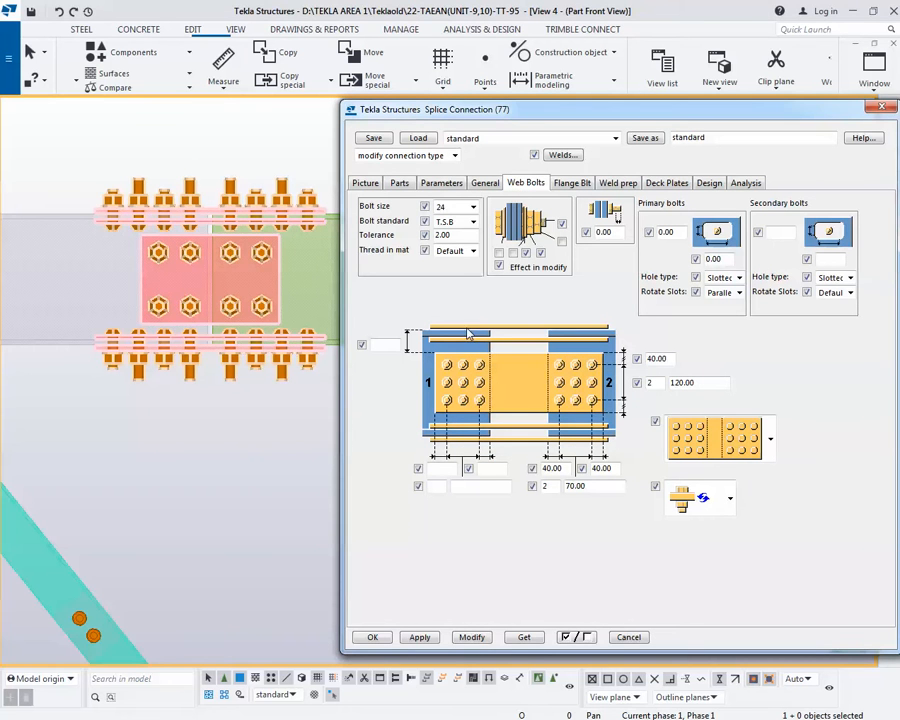
pyautogui.moveTo(180, 265); pyautogui.dragTo(170, 278, button='middle')
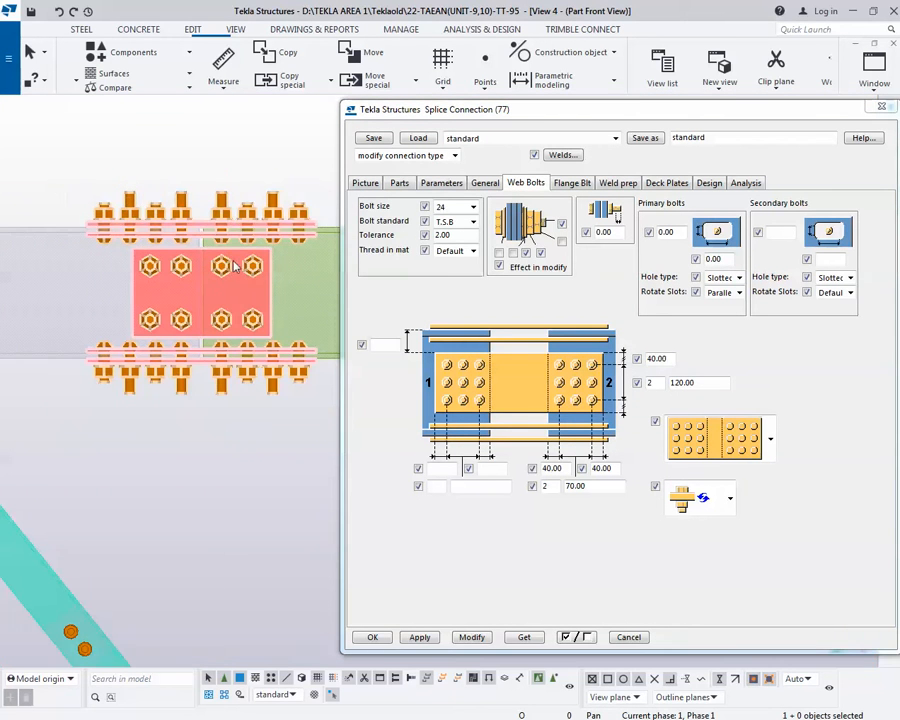
pyautogui.click(427, 207)
pyautogui.click(441, 207)
pyautogui.click(426, 206)
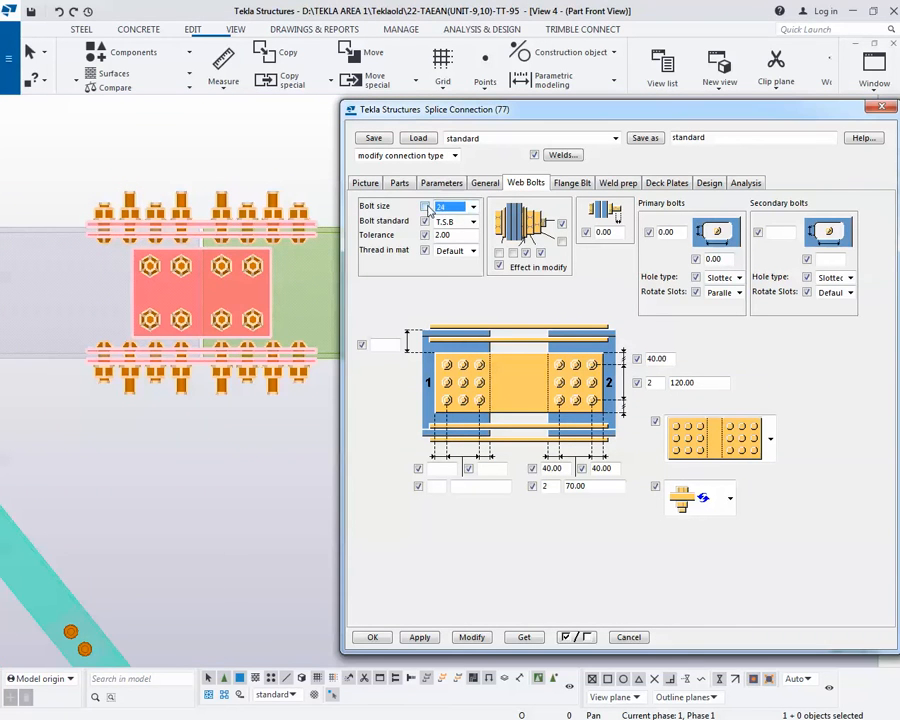
pyautogui.click(448, 207)
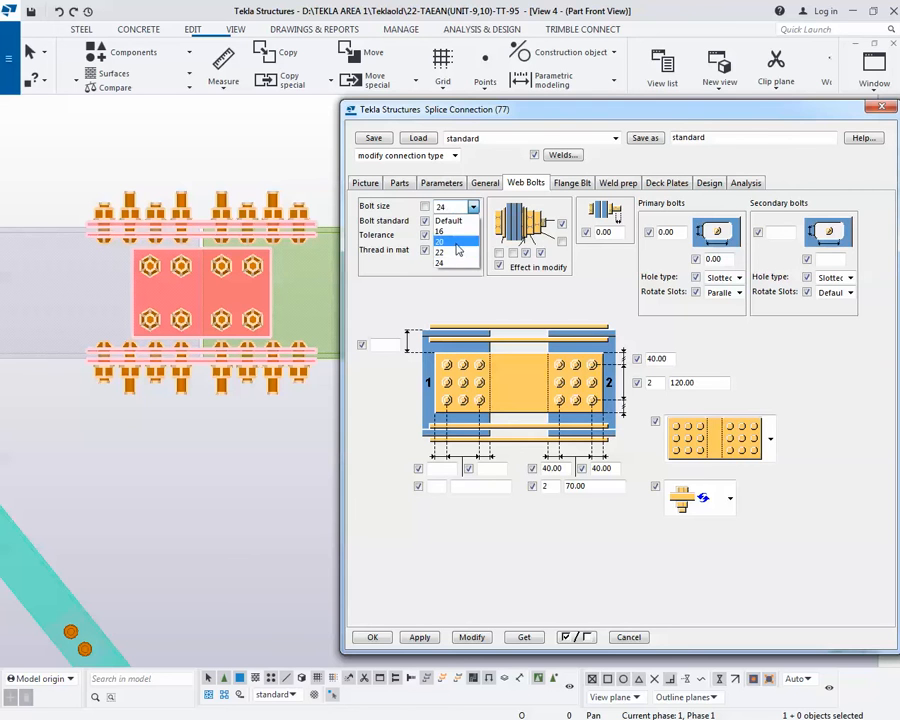
pyautogui.click(452, 242)
pyautogui.doubleClick(458, 234)
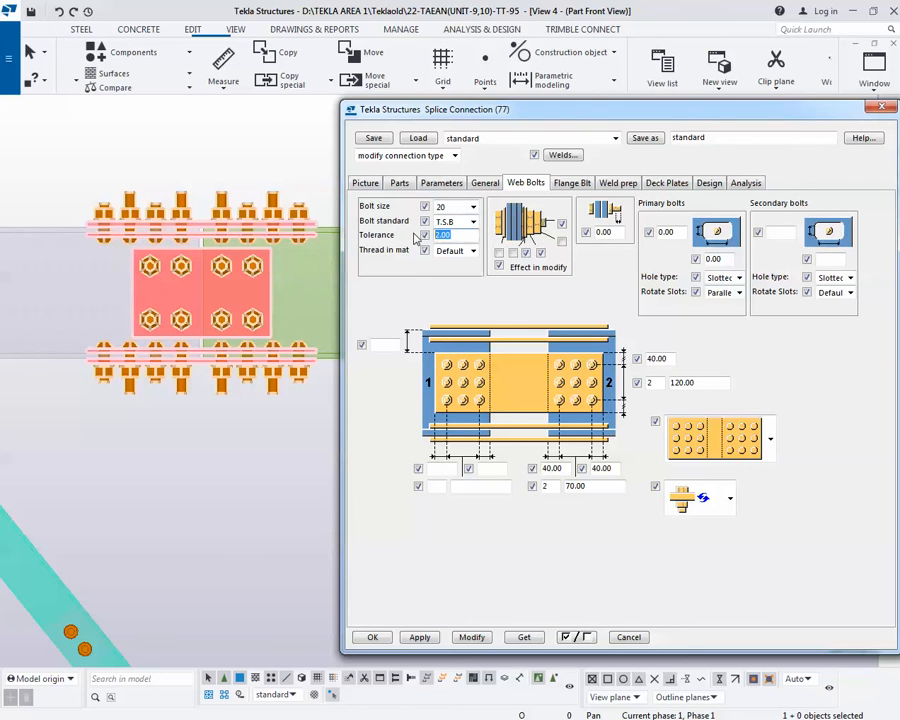
pyautogui.click(483, 640)
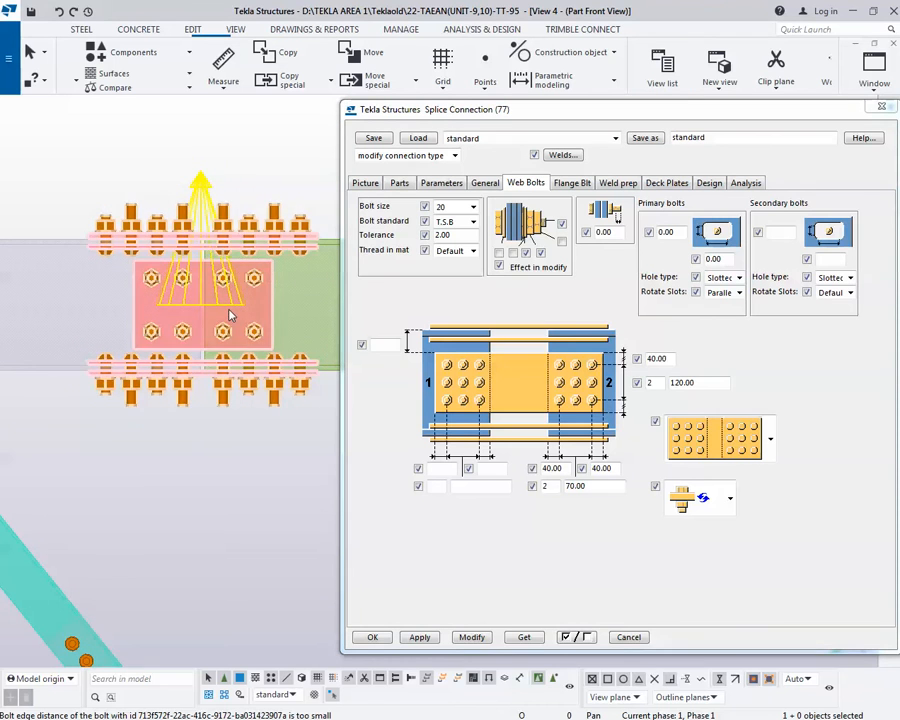
pyautogui.moveTo(233, 338); pyautogui.dragTo(224, 341, button='middle')
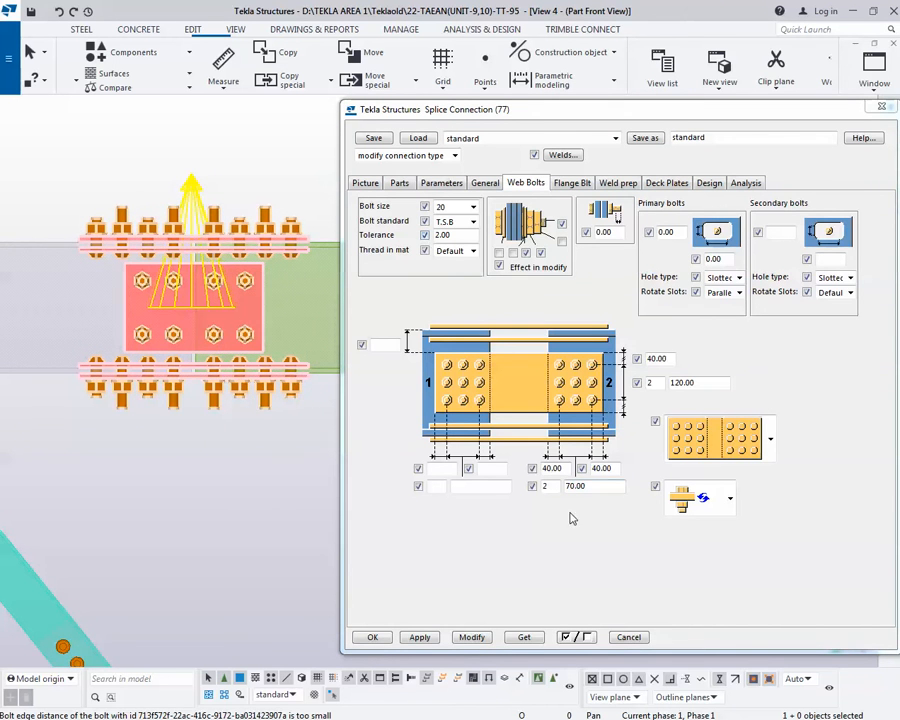
# - Measure the vertical distance between the upper and lower bolt rows on the web plate
pyautogui.doubleClick(590, 485)
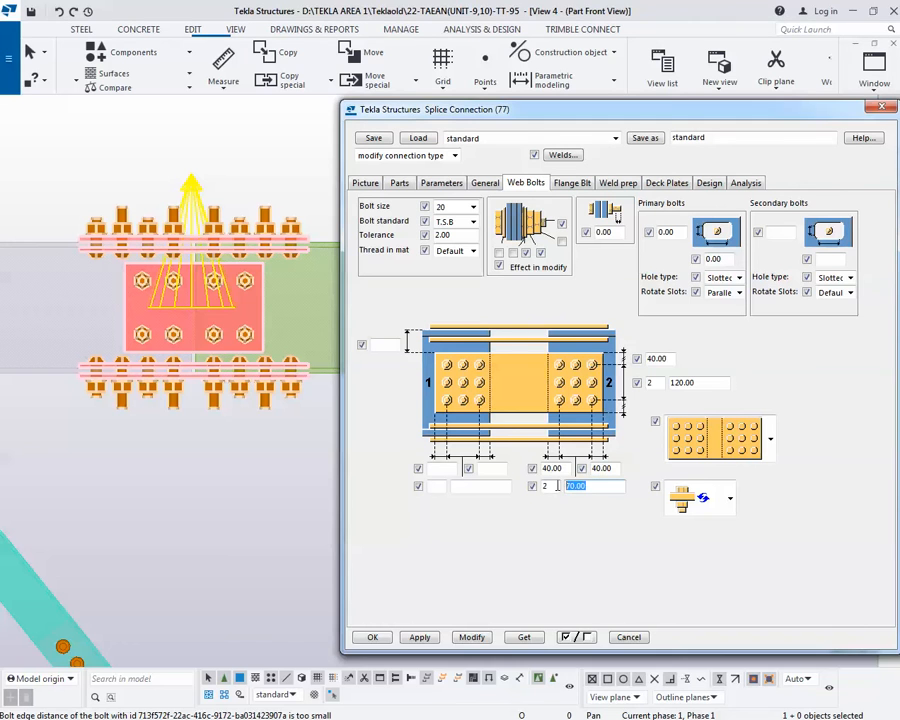
pyautogui.click(229, 94)
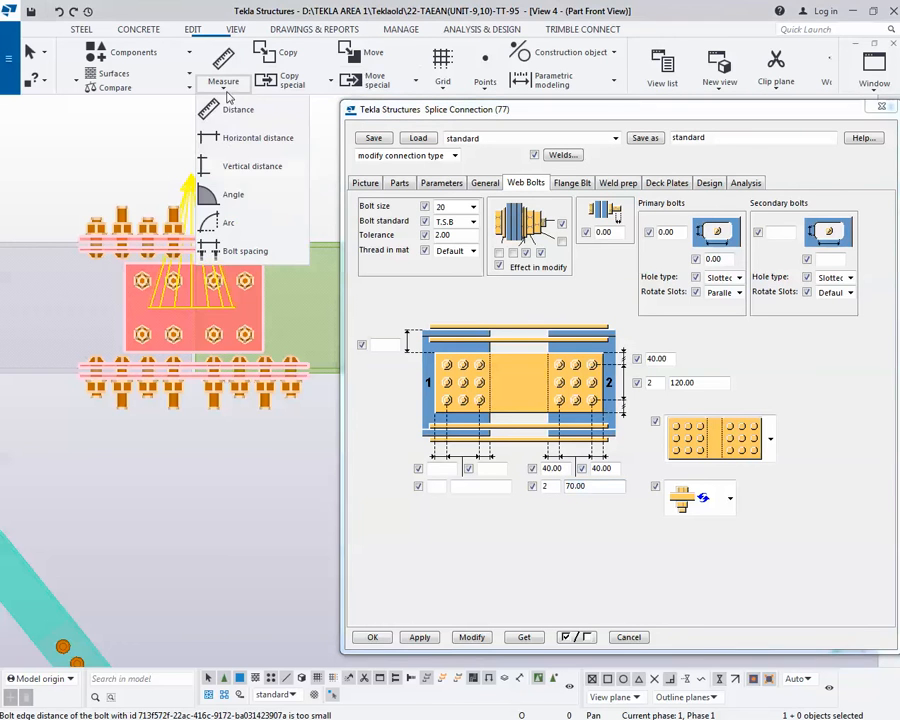
pyautogui.click(205, 165)
pyautogui.scroll(2, 175, 305)
pyautogui.click(142, 265)
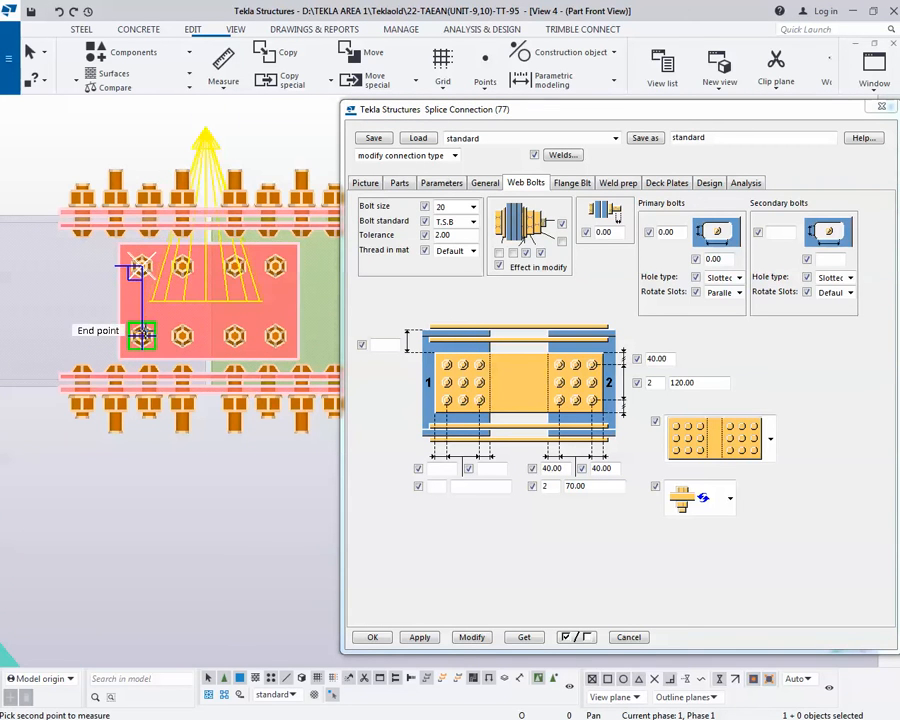
pyautogui.click(142, 332)
pyautogui.click(40, 316)
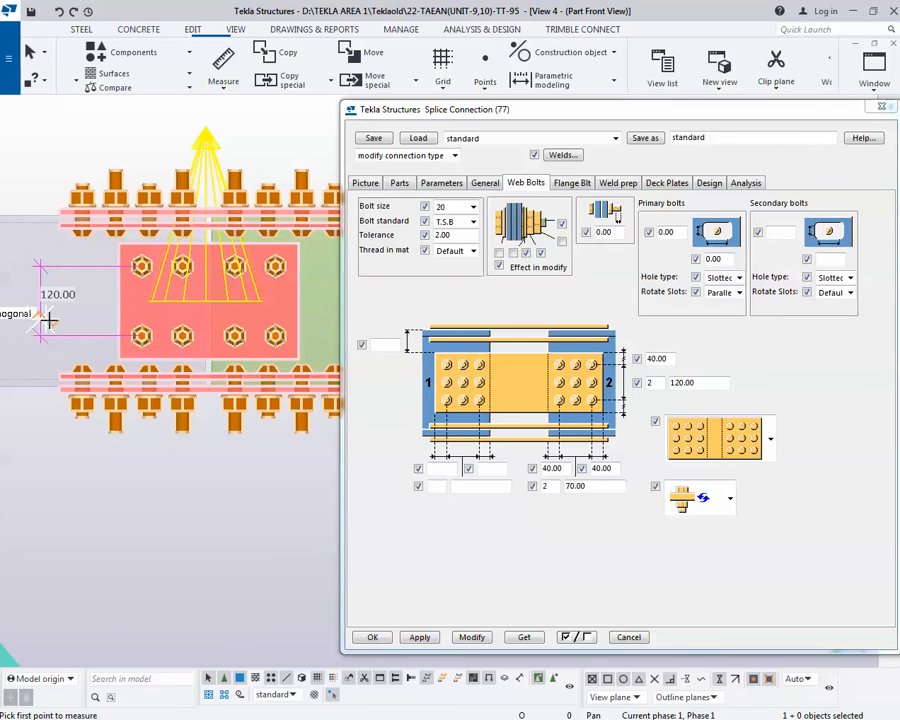
pyautogui.rightClick(177, 218)
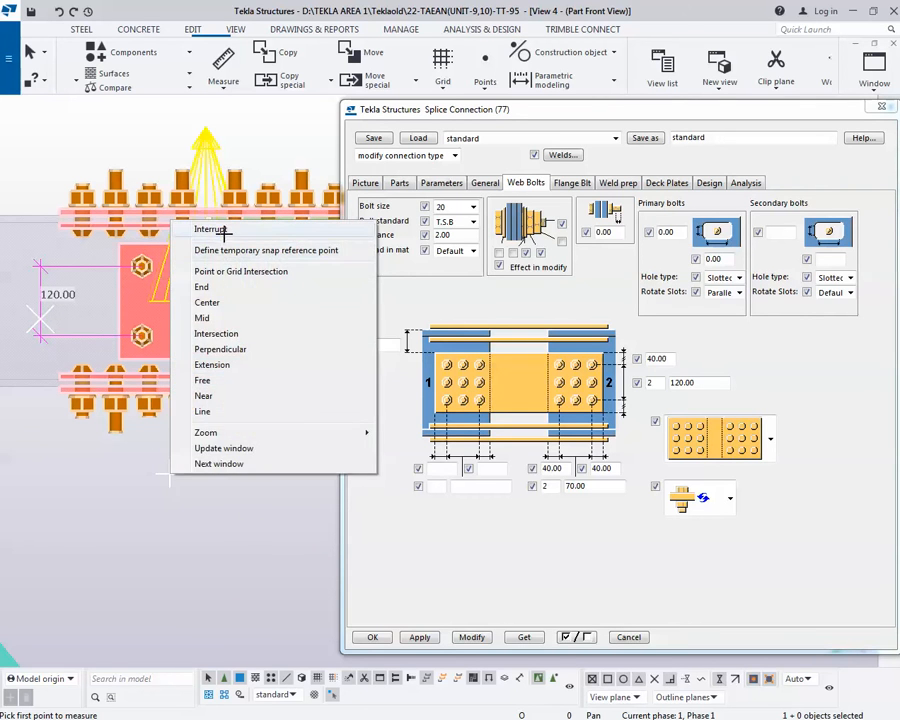
pyautogui.click(195, 231)
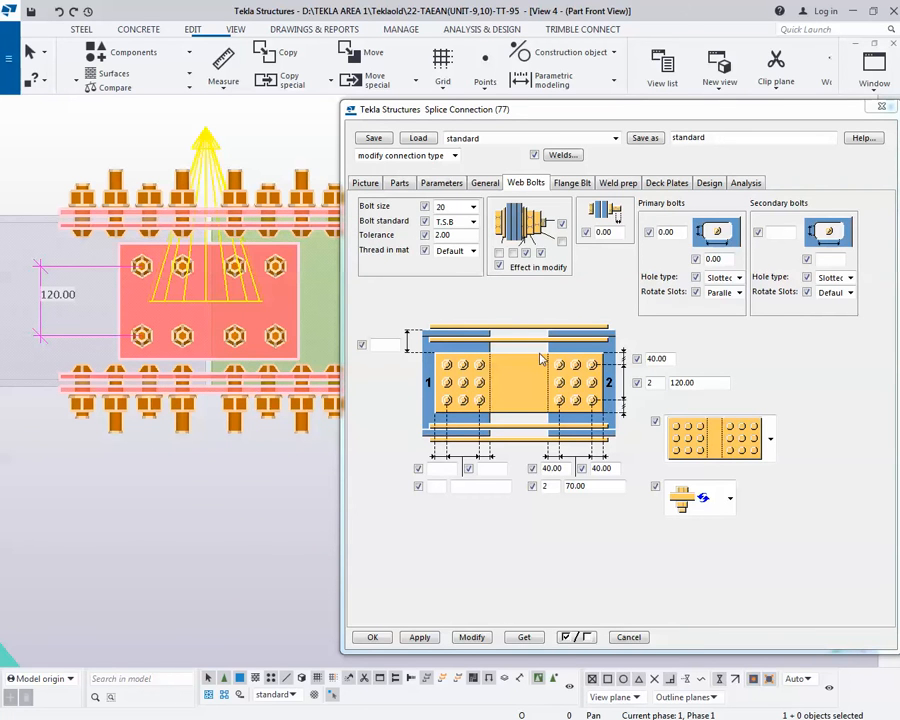
# - Measure the horizontal distance between the two lower web bolts on the first beam's side
pyautogui.click(222, 80)
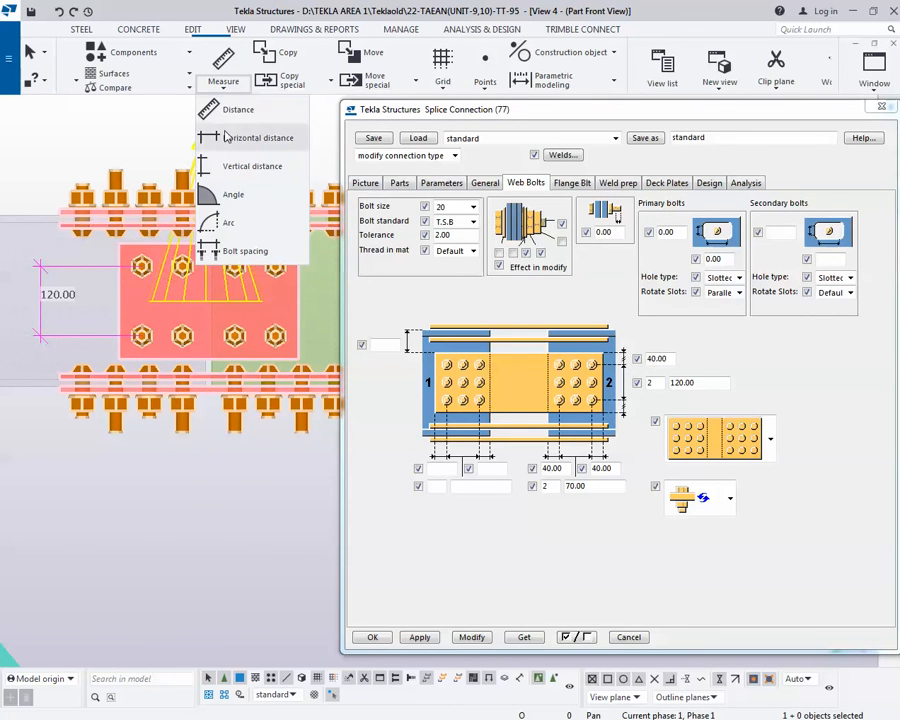
pyautogui.click(247, 139)
pyautogui.click(182, 336)
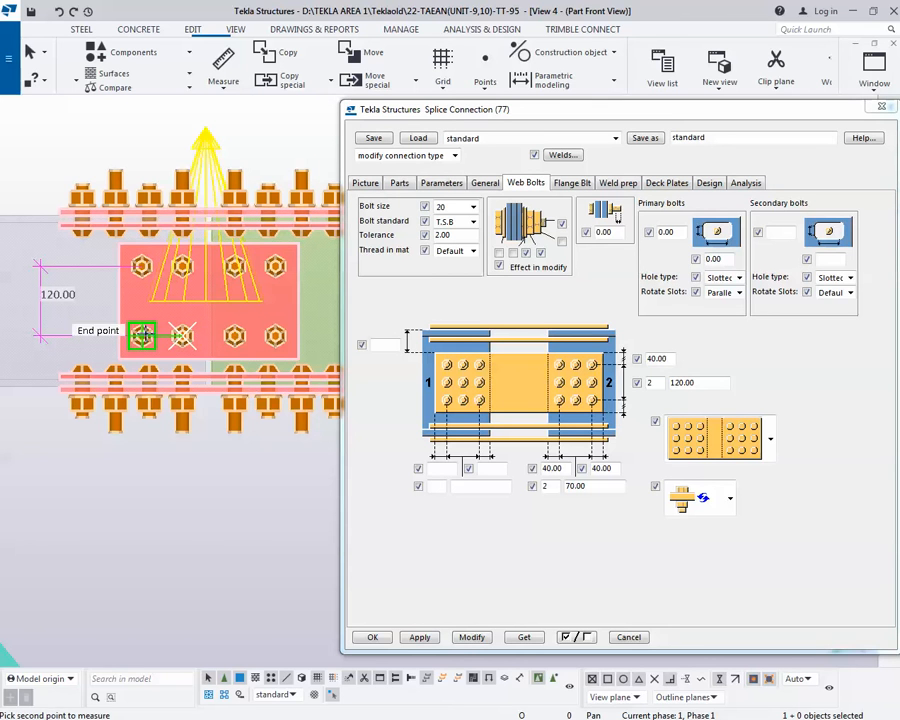
pyautogui.click(141, 336)
pyautogui.click(144, 472)
pyautogui.click(256, 446)
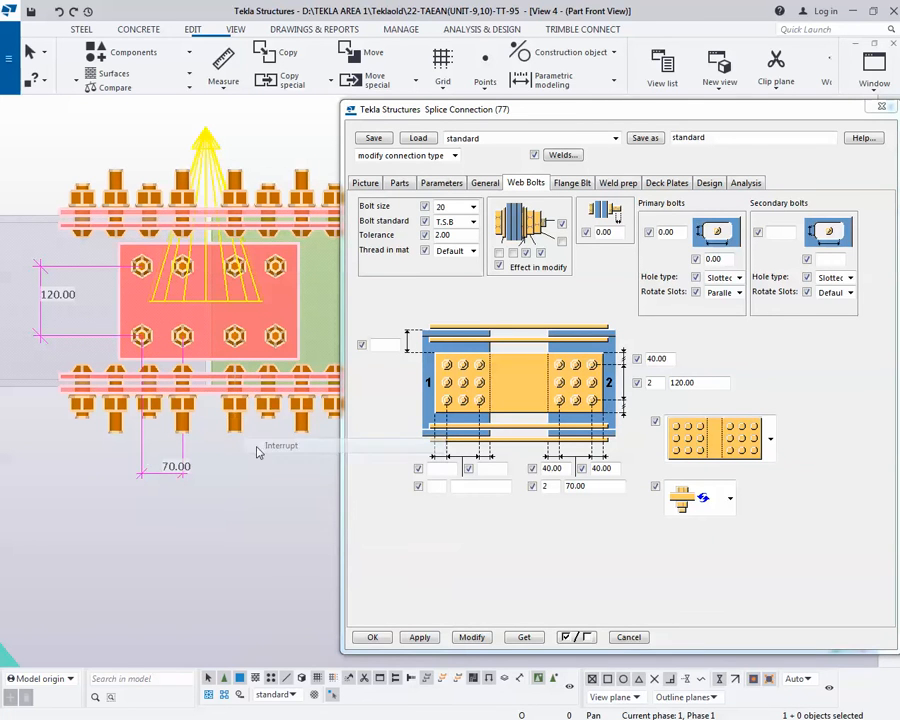
# - Set the web bolts to 3 rows with 60 mm vertical spacing and modify the connection
pyautogui.doubleClick(667, 381)
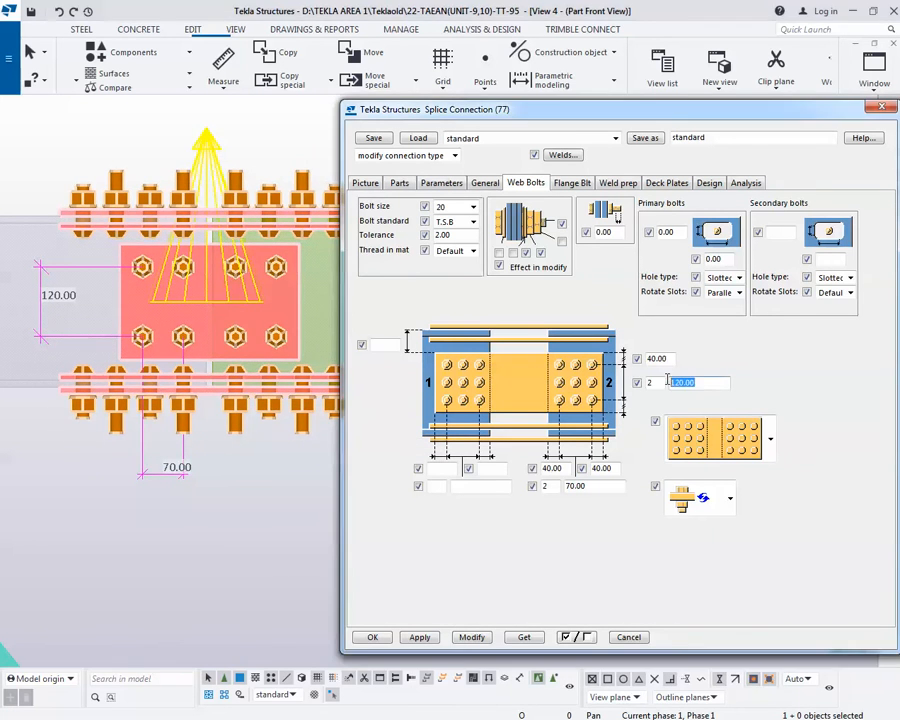
pyautogui.doubleClick(590, 487)
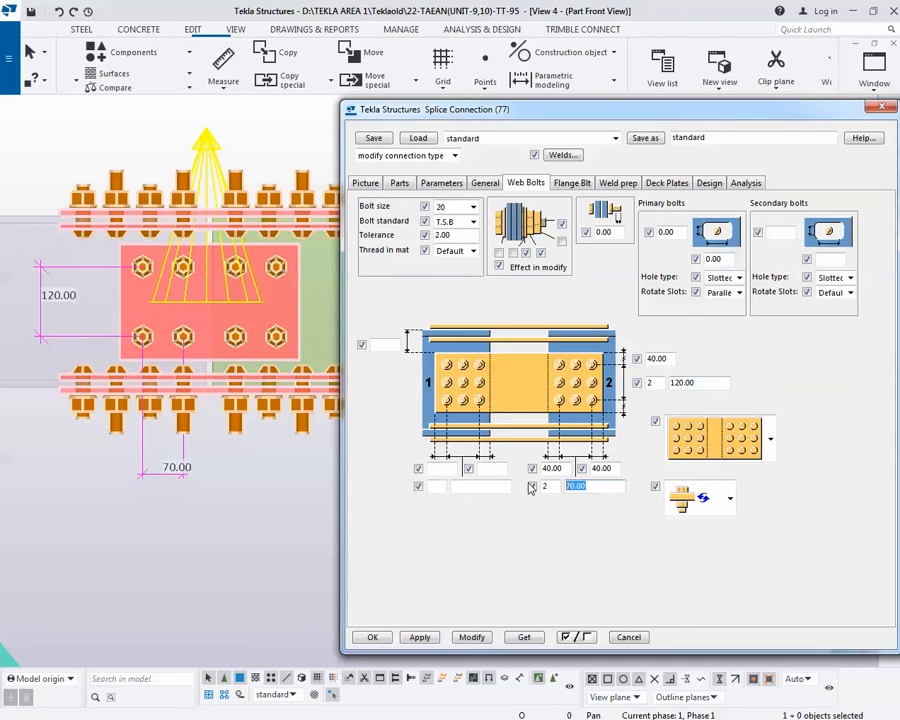
pyautogui.doubleClick(648, 383)
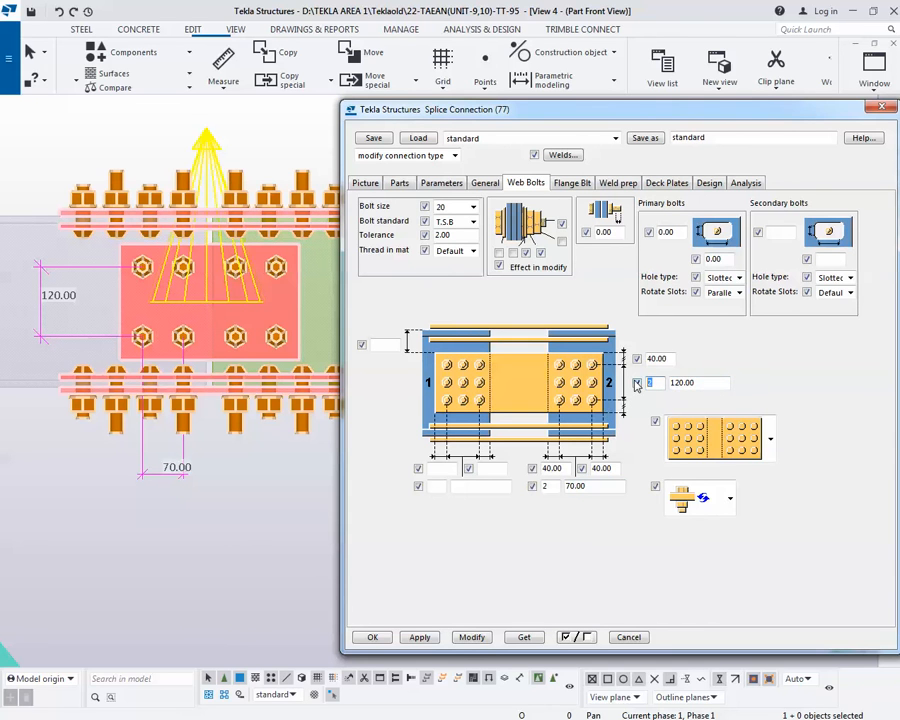
pyautogui.press('Tab')
pyautogui.write('60')
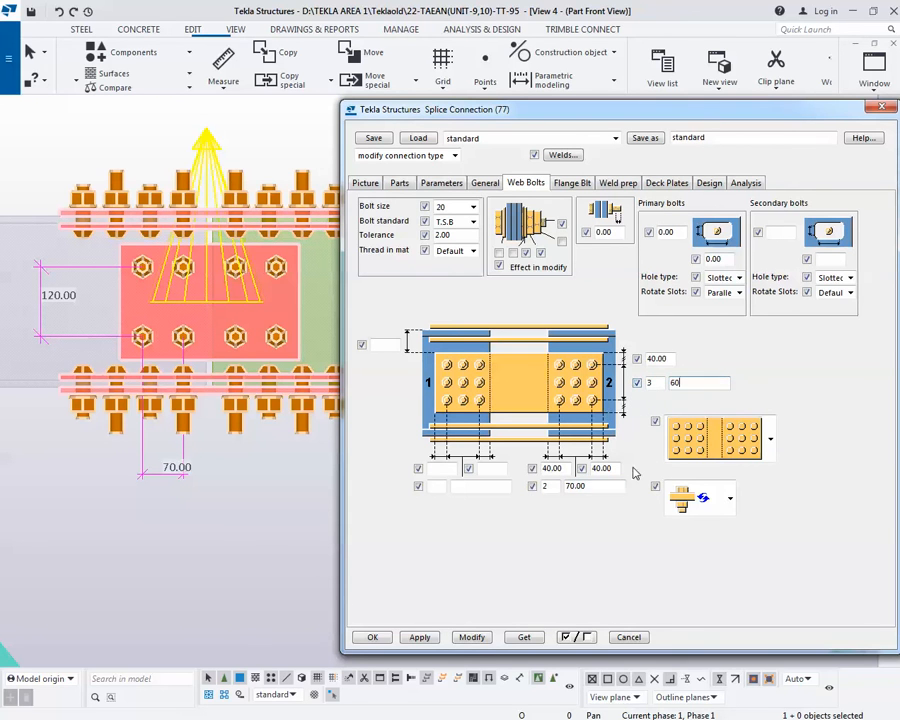
pyautogui.click(472, 637)
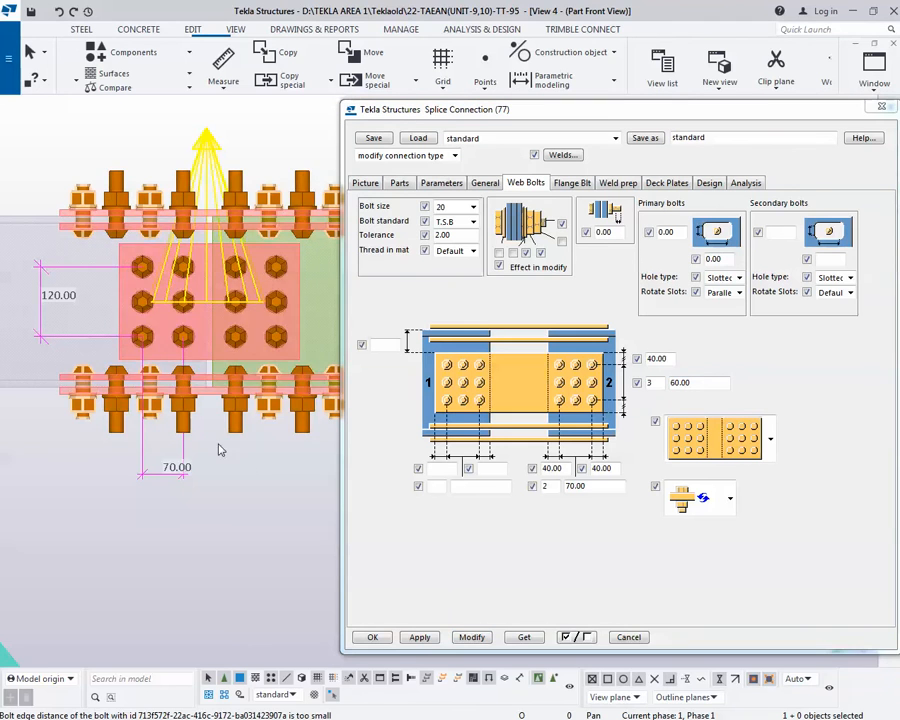
# - Measure the vertical distances from the upper to the middle and from the middle to the lower web bolt row
pyautogui.moveTo(131, 290); pyautogui.dragTo(165, 291, button='middle')
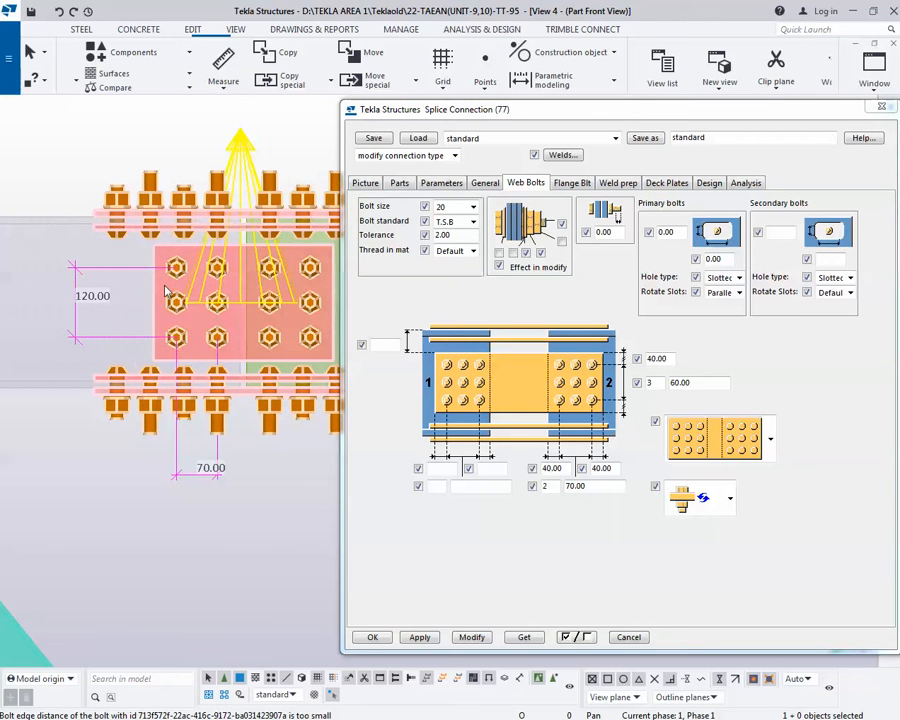
pyautogui.click(223, 72)
pyautogui.click(210, 134)
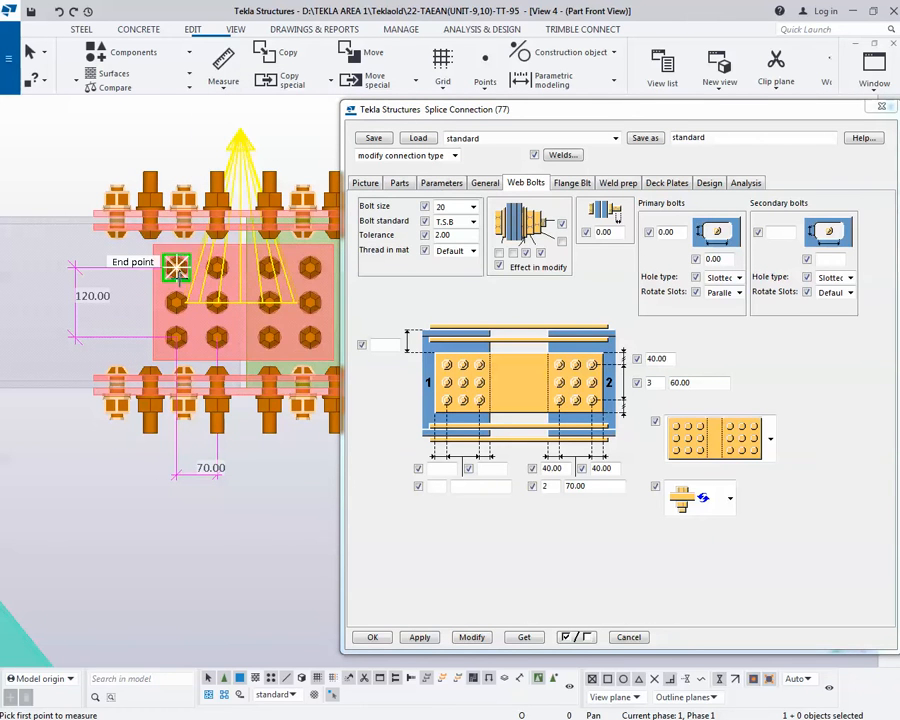
pyautogui.click(176, 264)
pyautogui.click(176, 301)
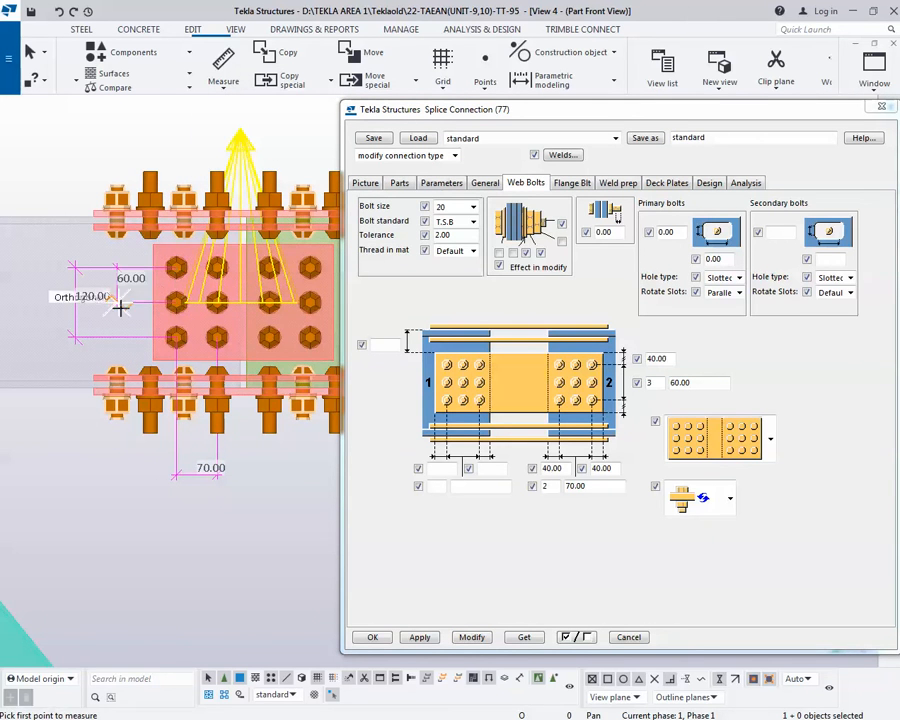
pyautogui.click(176, 301)
pyautogui.click(124, 332)
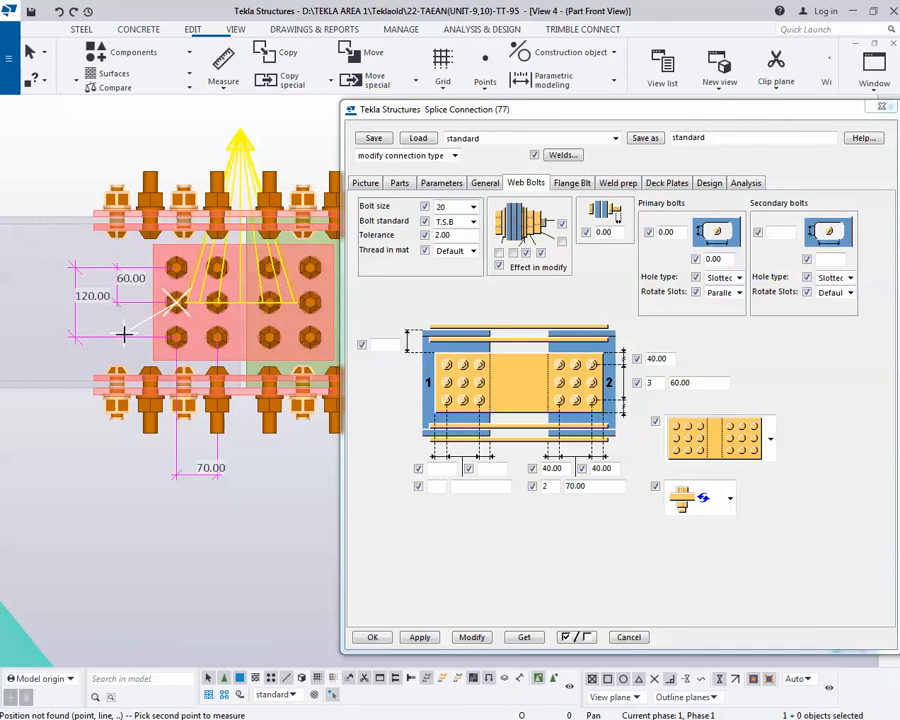
pyautogui.click(176, 336)
pyautogui.click(135, 336)
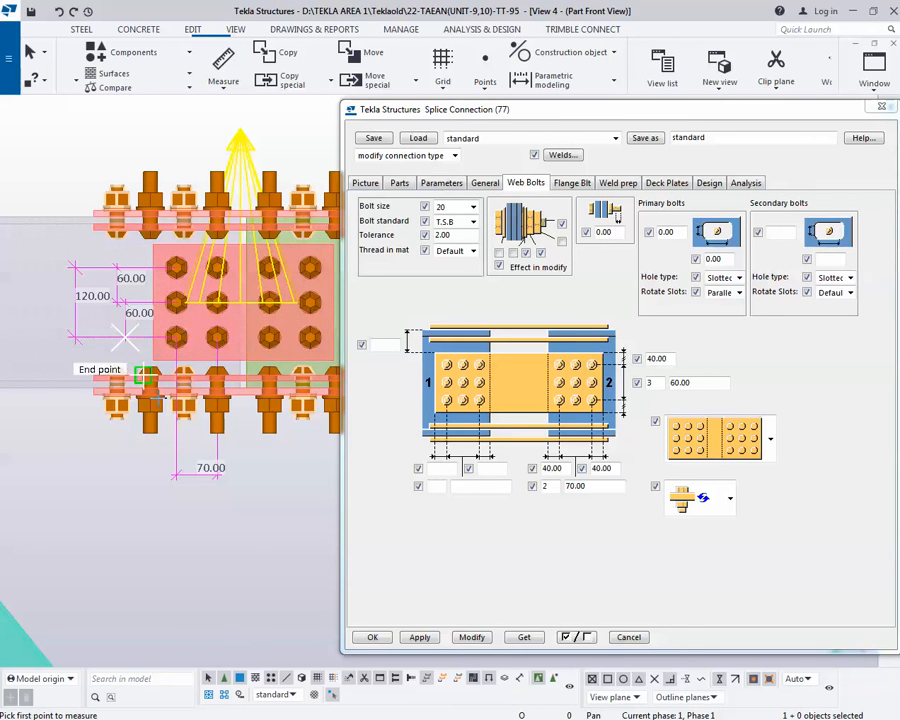
pyautogui.rightClick(161, 239)
pyautogui.click(207, 254)
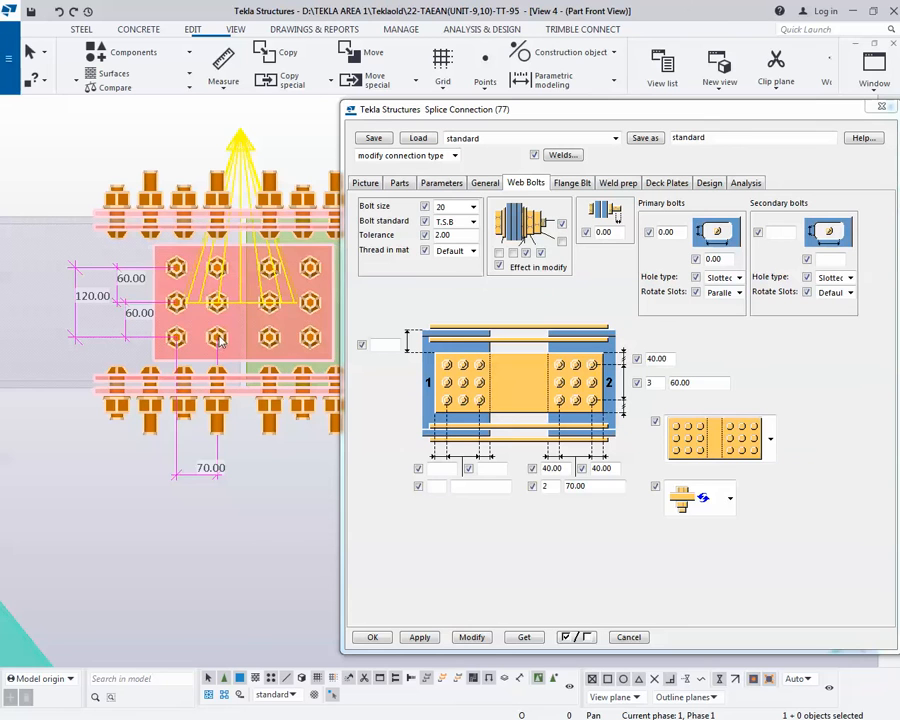
# - Set the web bolts to 1 column per beam with 60 mm horizontal spacing and modify the connection
pyautogui.doubleClick(545, 486)
pyautogui.moveTo(570, 486); pyautogui.dragTo(536, 485)
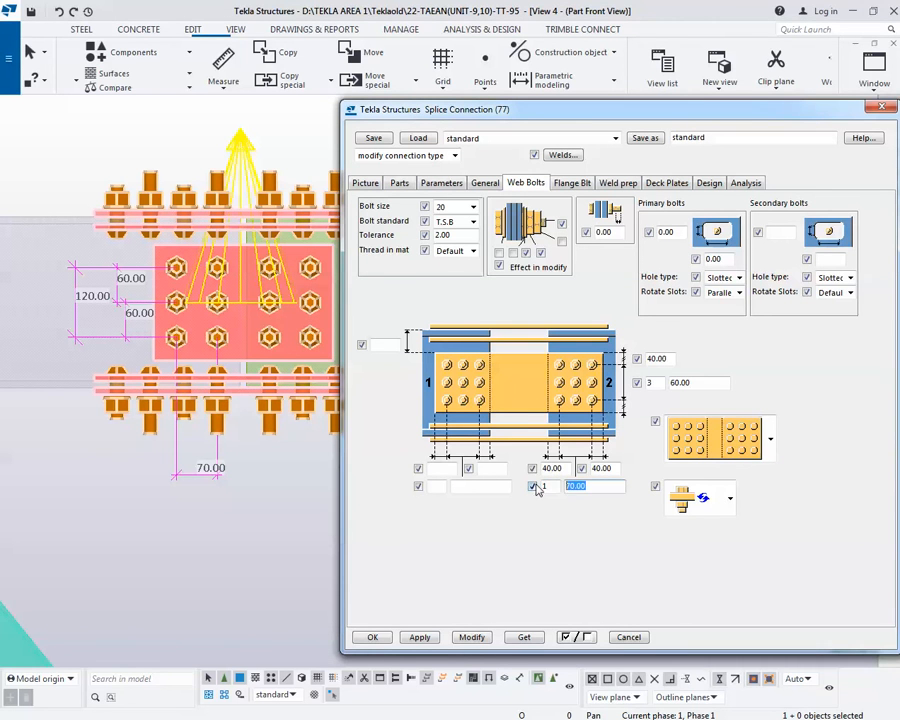
pyautogui.click(470, 637)
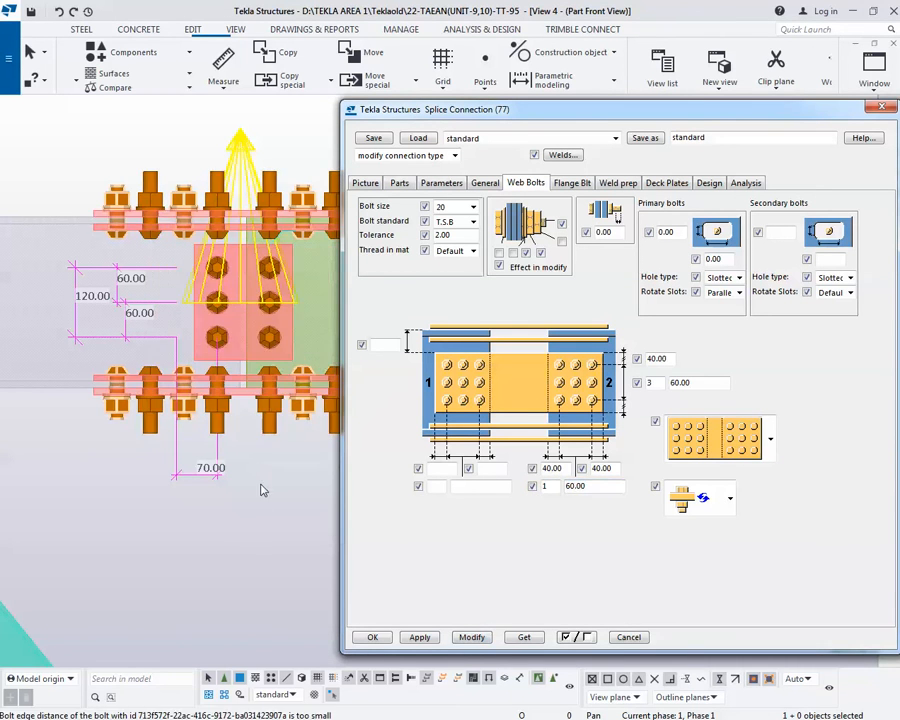
pyautogui.scroll(2, 190, 400)
pyautogui.scroll(-1, 205, 340)
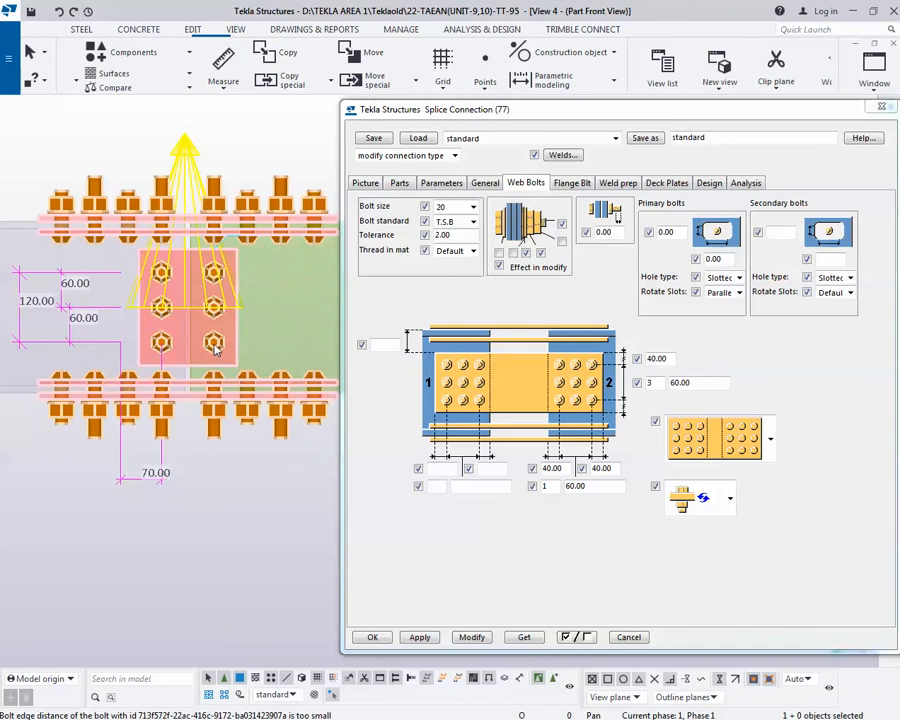
# - Measure the horizontal distances from the second beam's lower web bolt to the plate edge and beam end, and check the edge distance settings
pyautogui.click(223, 78)
pyautogui.click(235, 160)
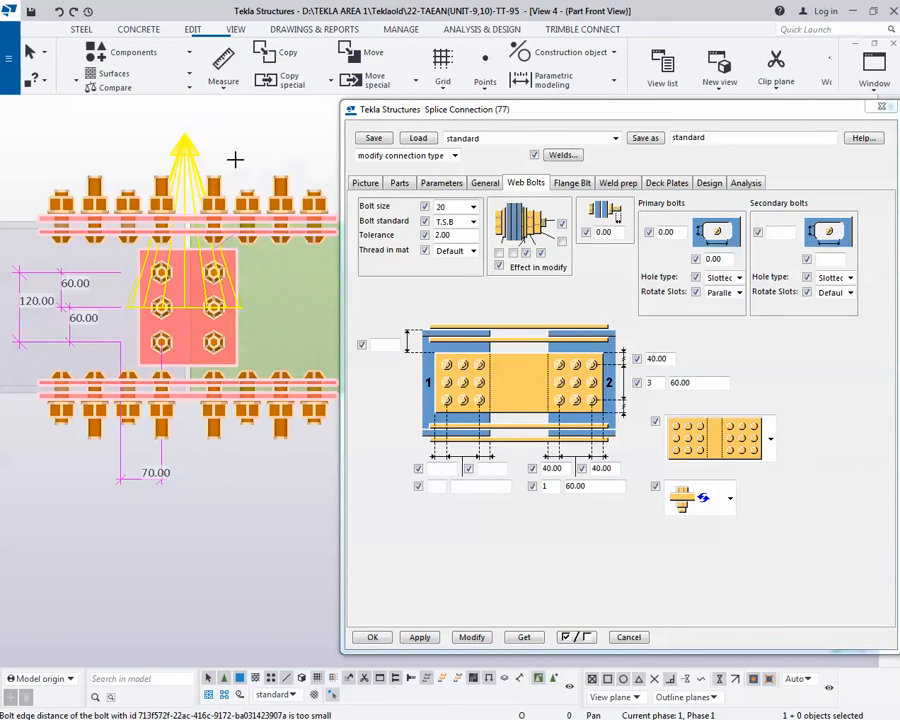
pyautogui.scroll(2, 202, 334)
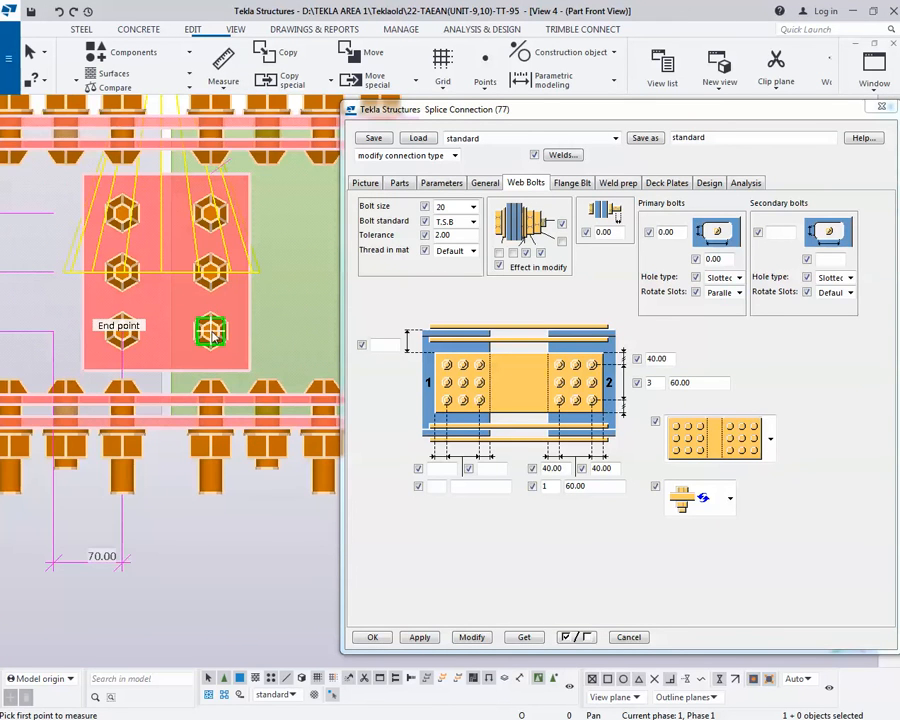
pyautogui.click(212, 334)
pyautogui.click(248, 326)
pyautogui.click(249, 308)
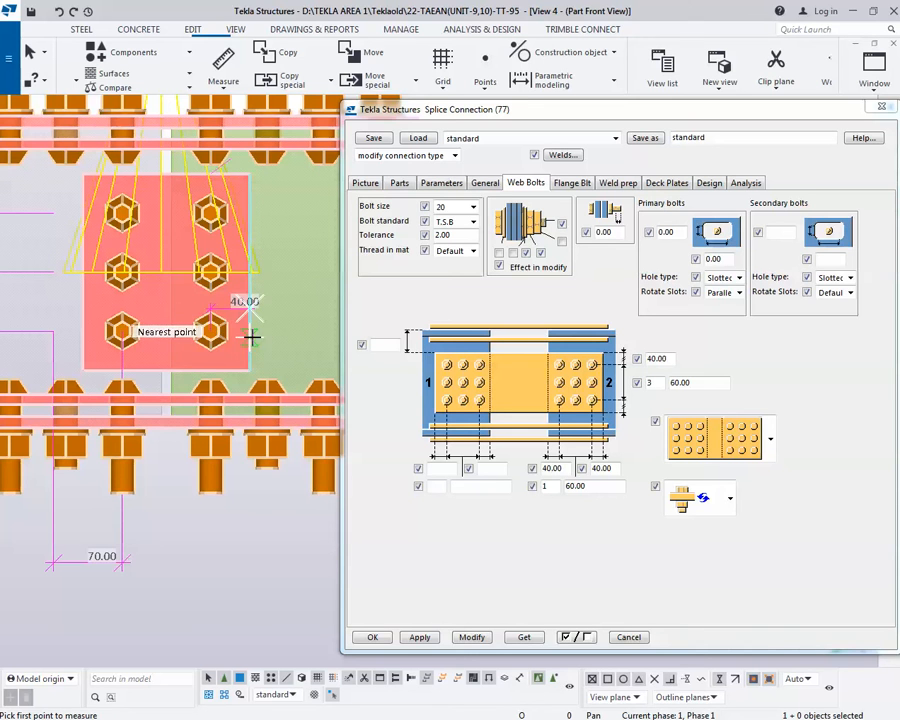
pyautogui.click(205, 330)
pyautogui.click(174, 328)
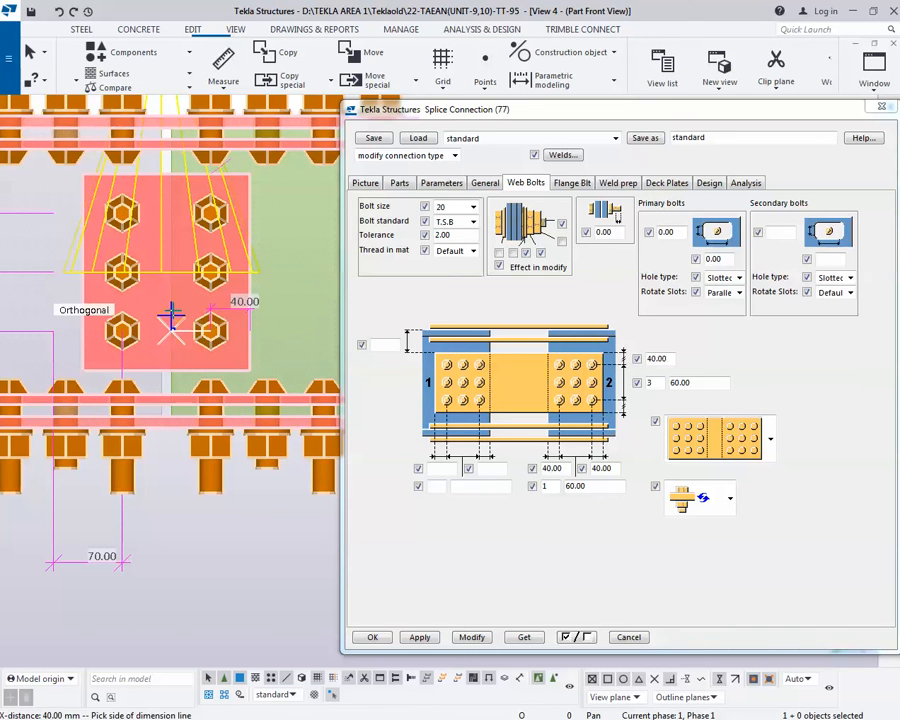
pyautogui.click(174, 308)
pyautogui.doubleClick(542, 468)
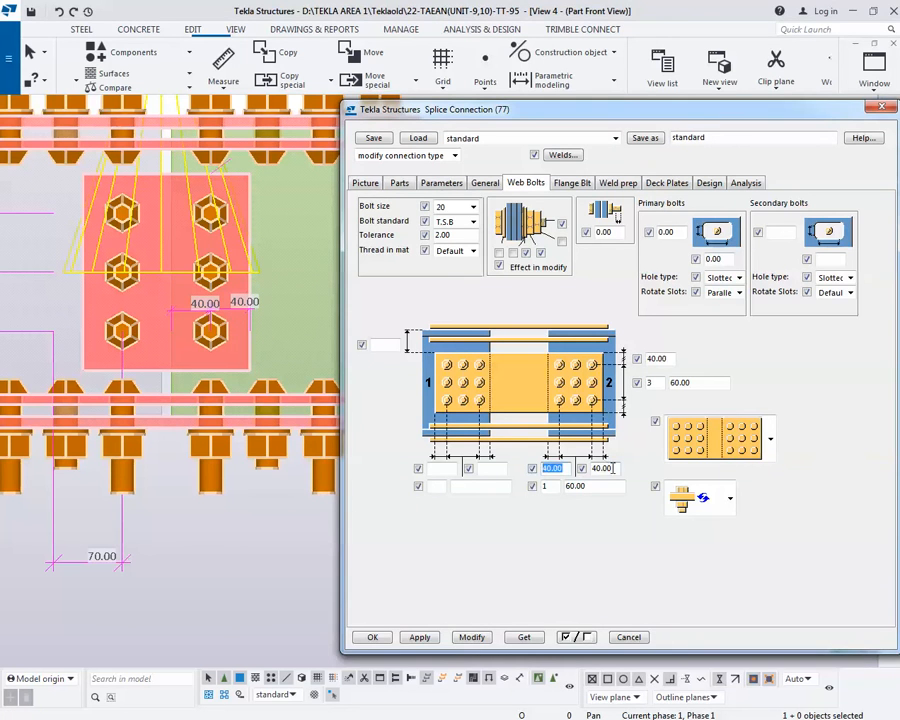
# - Set the first beam's web bolts to 40 mm edge distances and 1 column with 60 mm spacing, and modify the connection
pyautogui.scroll(-2, 208, 348)
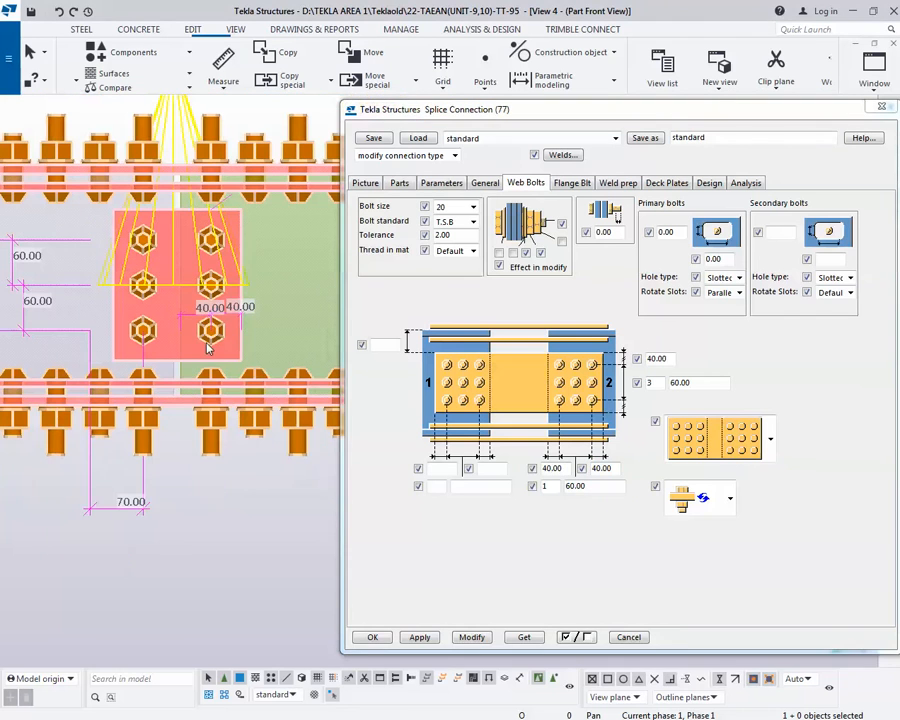
pyautogui.click(444, 470)
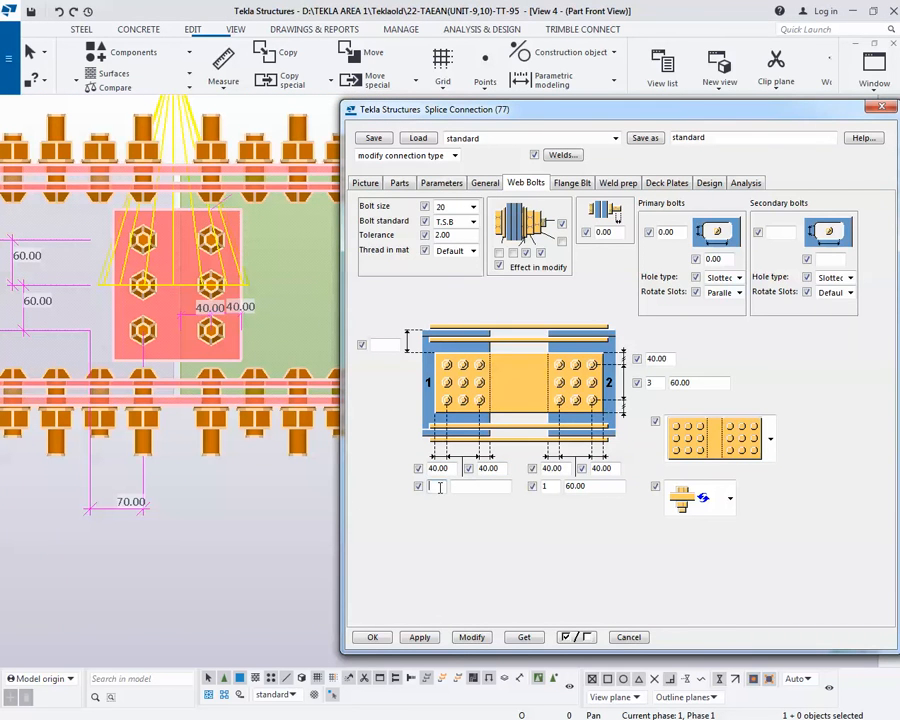
pyautogui.click(488, 643)
pyautogui.scroll(-2, 215, 427)
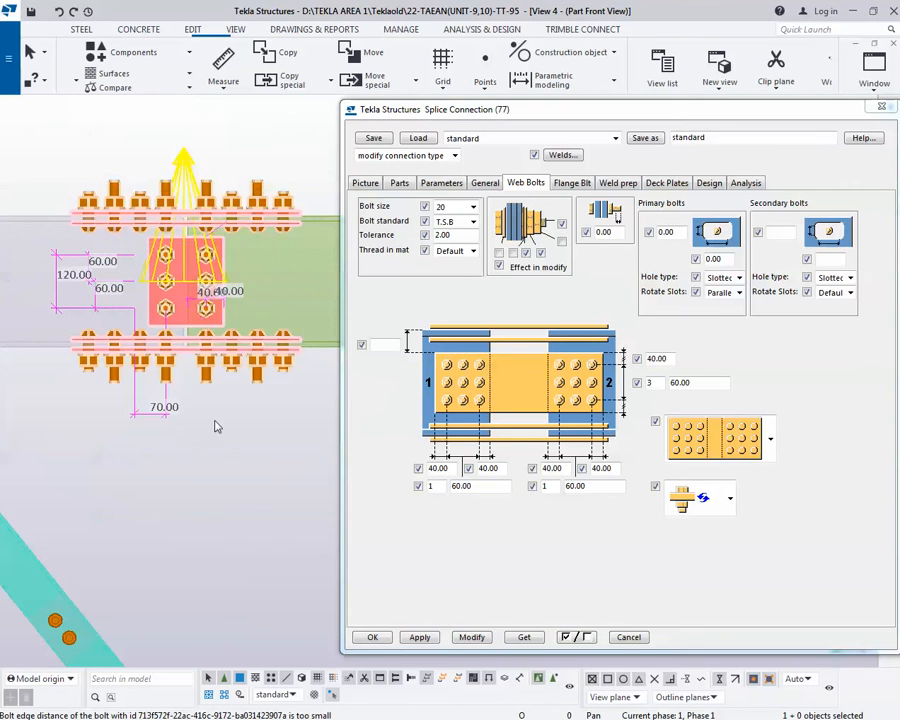
# - Redraw the front view to clear the measurement dimensions around the splice
pyautogui.rightClick(231, 452)
pyautogui.click(252, 529)
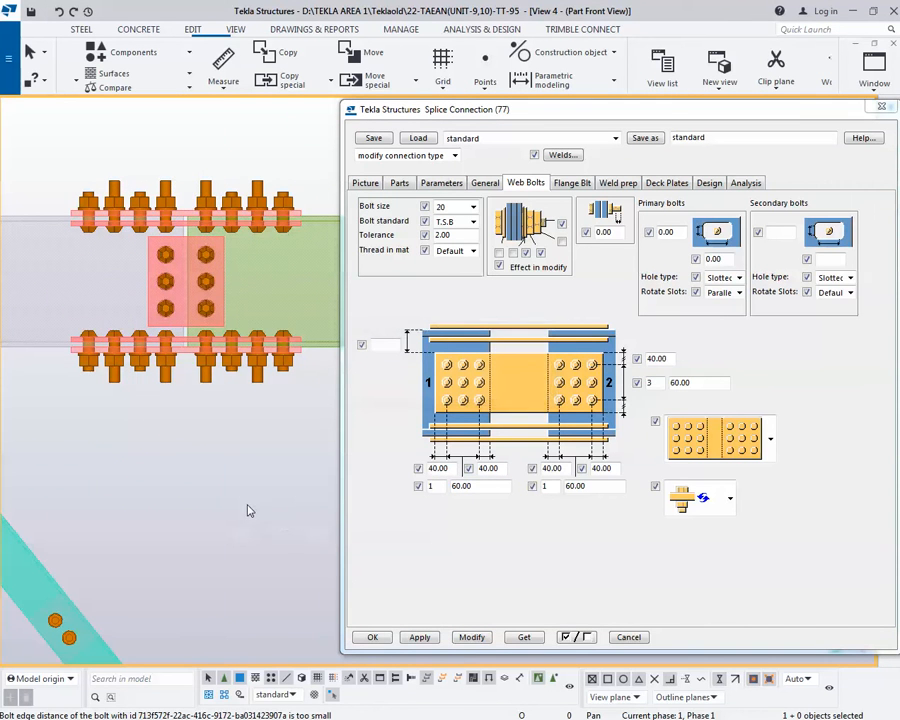
pyautogui.moveTo(196, 490); pyautogui.dragTo(223, 502, button='middle')
pyautogui.moveTo(227, 446); pyautogui.dragTo(223, 465, button='middle')
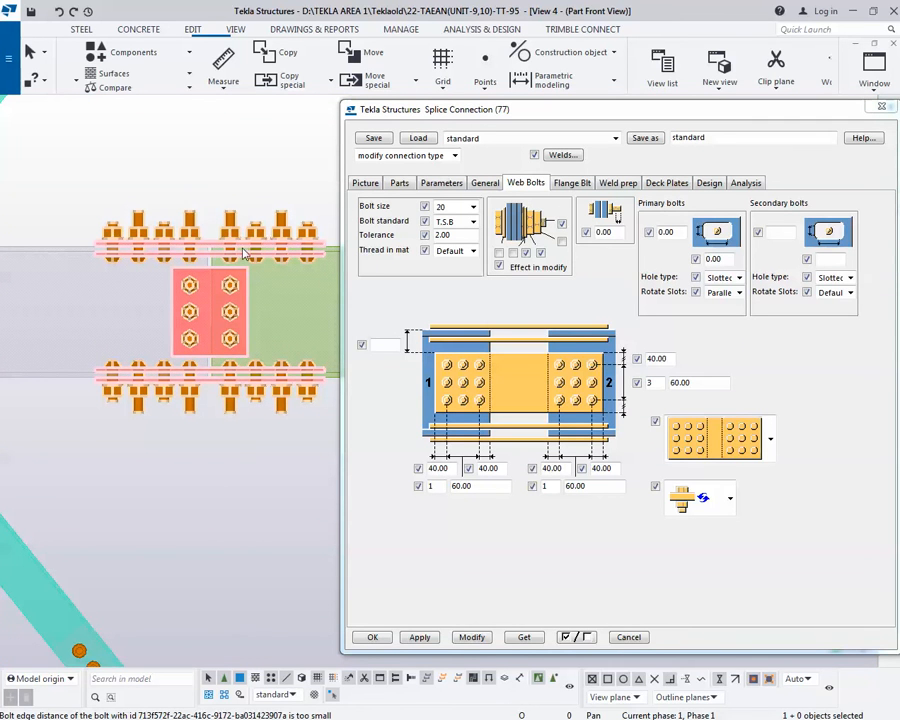
# - Set the flange bolt size to 20 and modify the connection
pyautogui.click(571, 186)
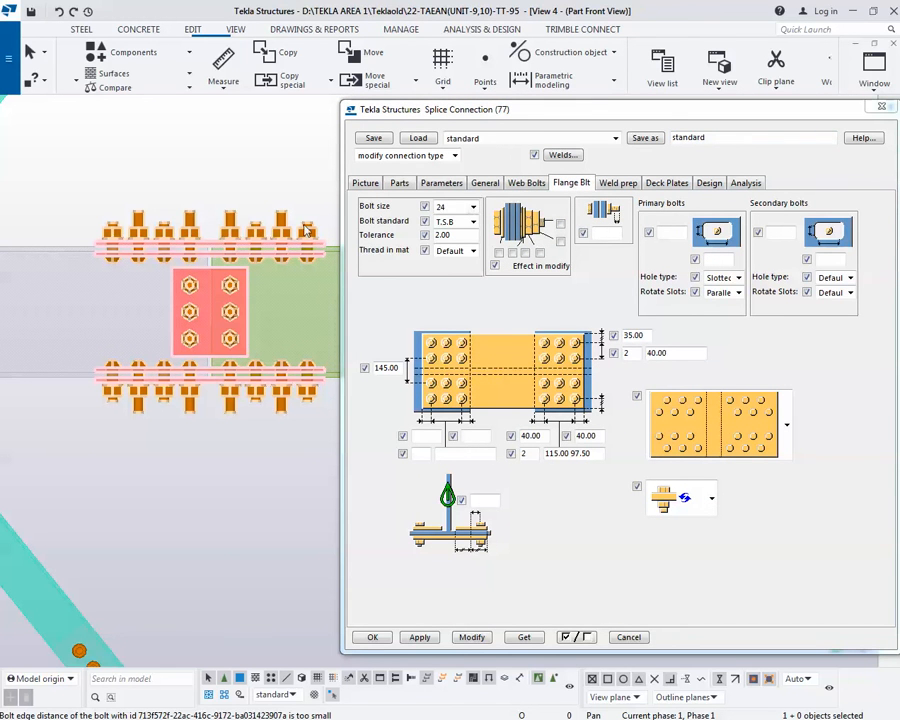
pyautogui.click(473, 206)
pyautogui.click(447, 240)
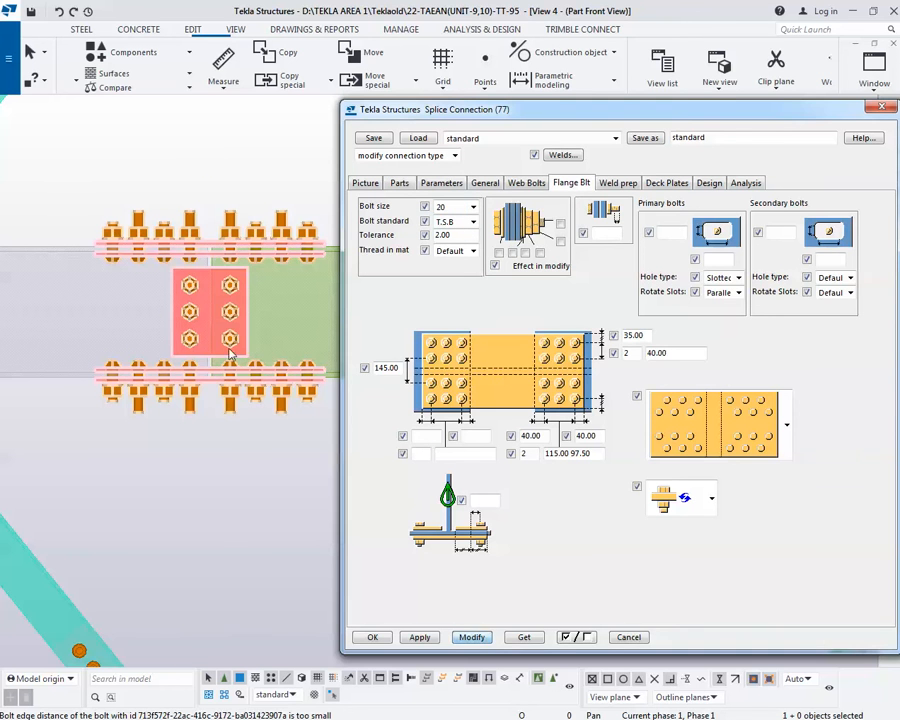
pyautogui.click(468, 637)
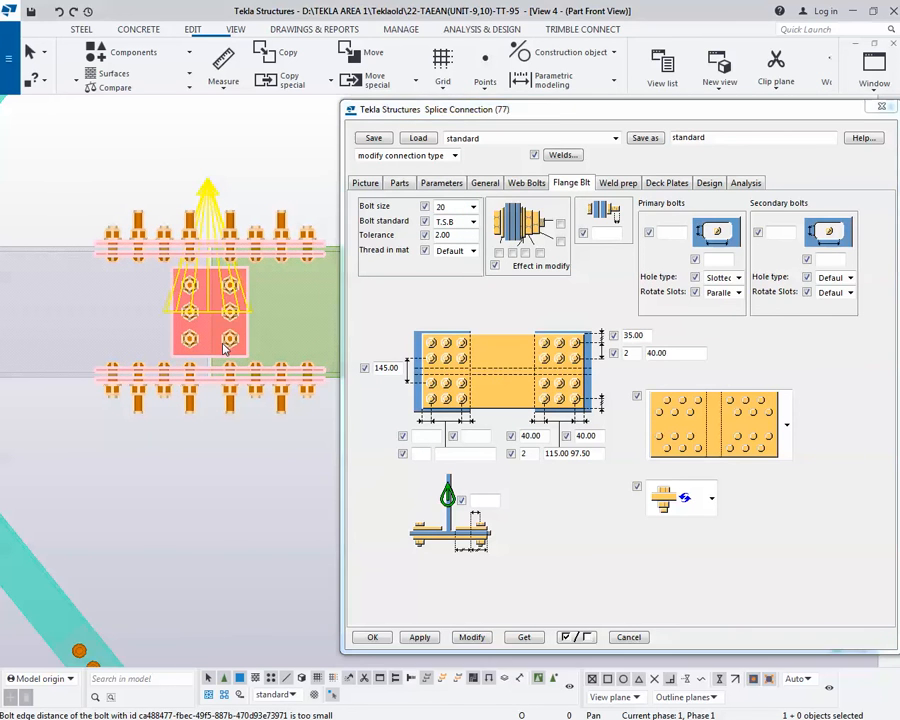
# - Switch to View 2 showing the flange and reduce the flange bolts to 1 row on each side of the web, modifying the connection
pyautogui.hotkey('ctrl', 'Tab')
pyautogui.hotkey('ctrl', 'Tab')
pyautogui.scroll(3, 155, 316)
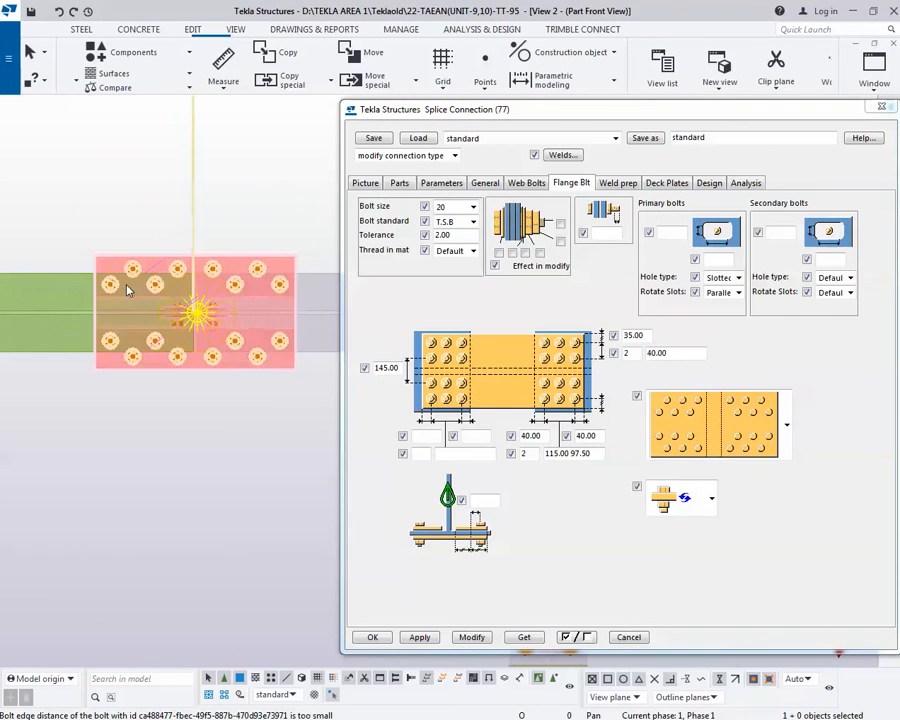
pyautogui.moveTo(172, 380); pyautogui.dragTo(115, 383, button='middle')
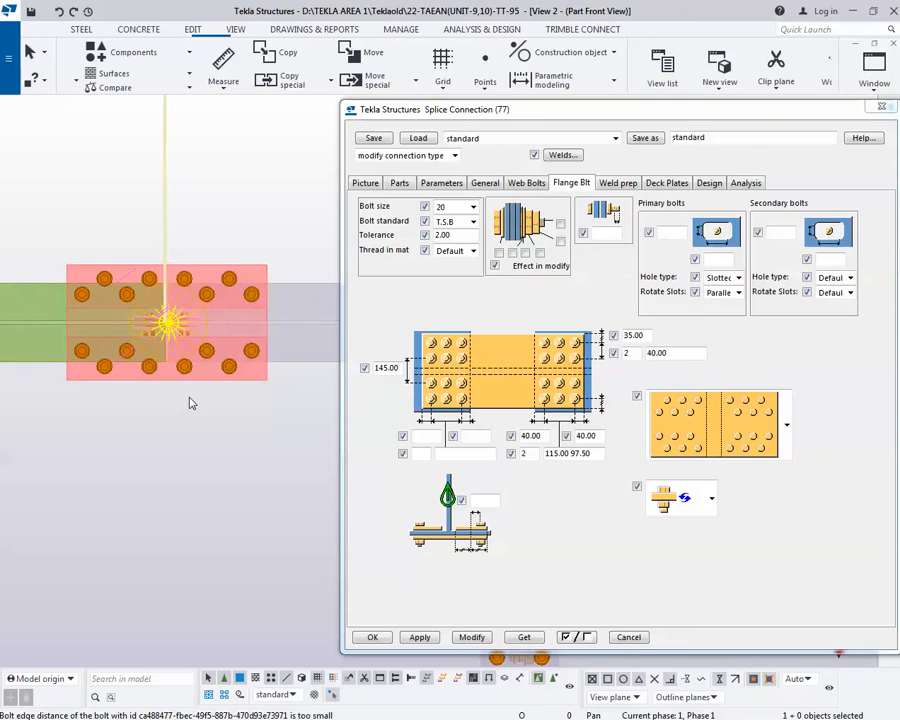
pyautogui.moveTo(193, 402); pyautogui.dragTo(226, 388, button='middle')
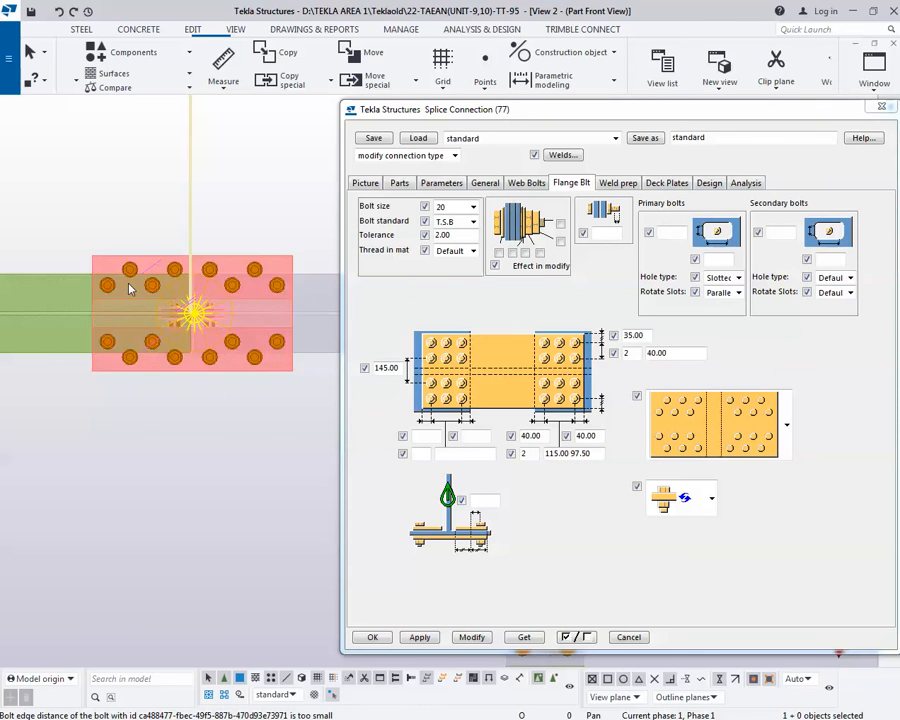
pyautogui.doubleClick(626, 353)
pyautogui.press('Tab')
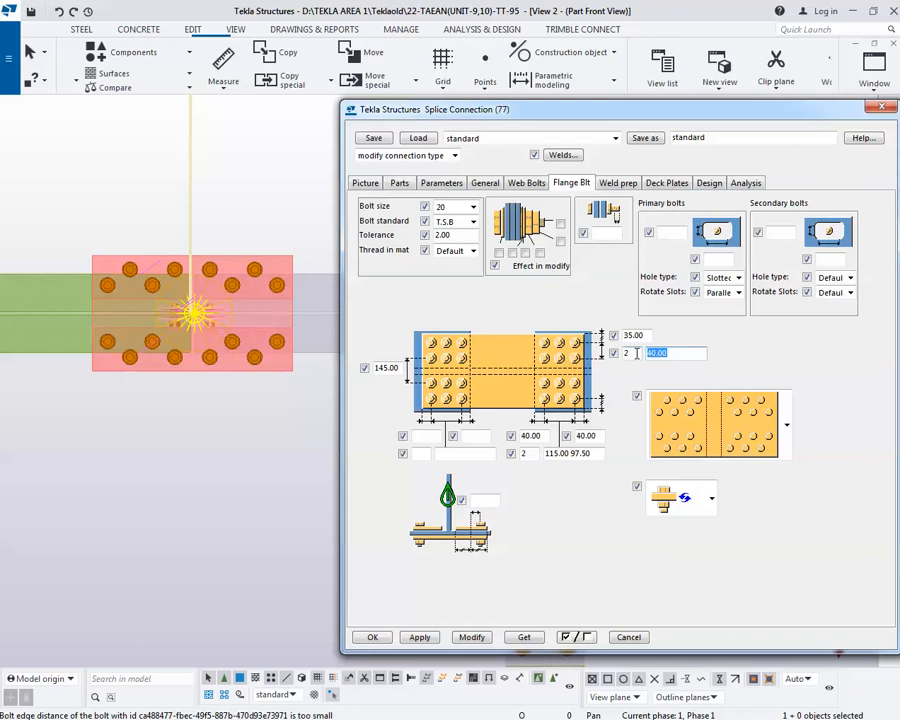
pyautogui.doubleClick(624, 353)
pyautogui.click(212, 275)
pyautogui.click(473, 637)
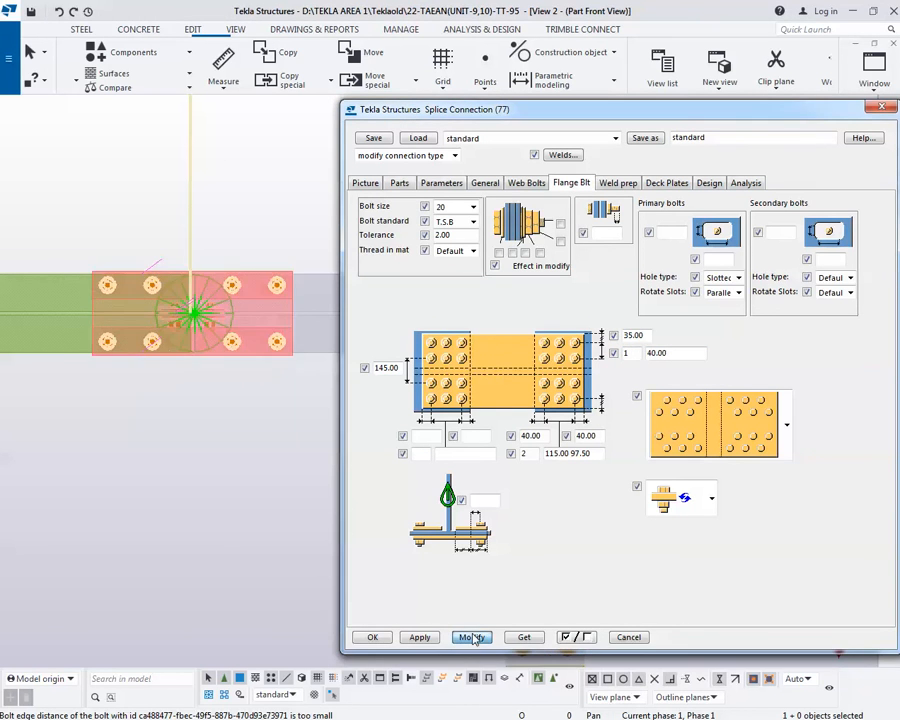
# - Set the flange bolts' edge distance across the plate width to 40 mm and modify the connection
pyautogui.scroll(2, 147, 325)
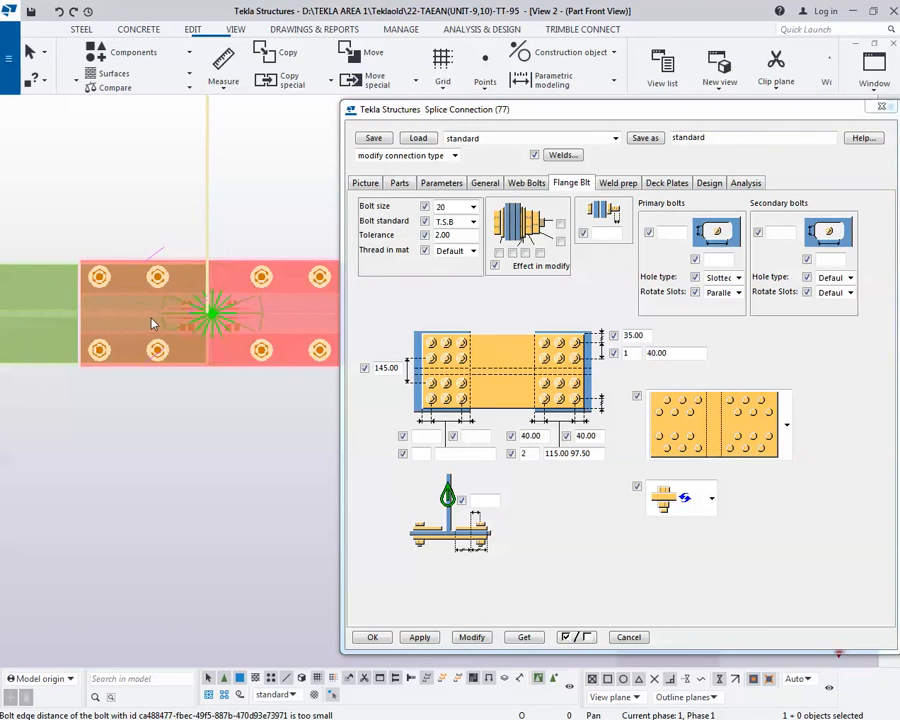
pyautogui.scroll(-1, 152, 322)
pyautogui.doubleClick(643, 336)
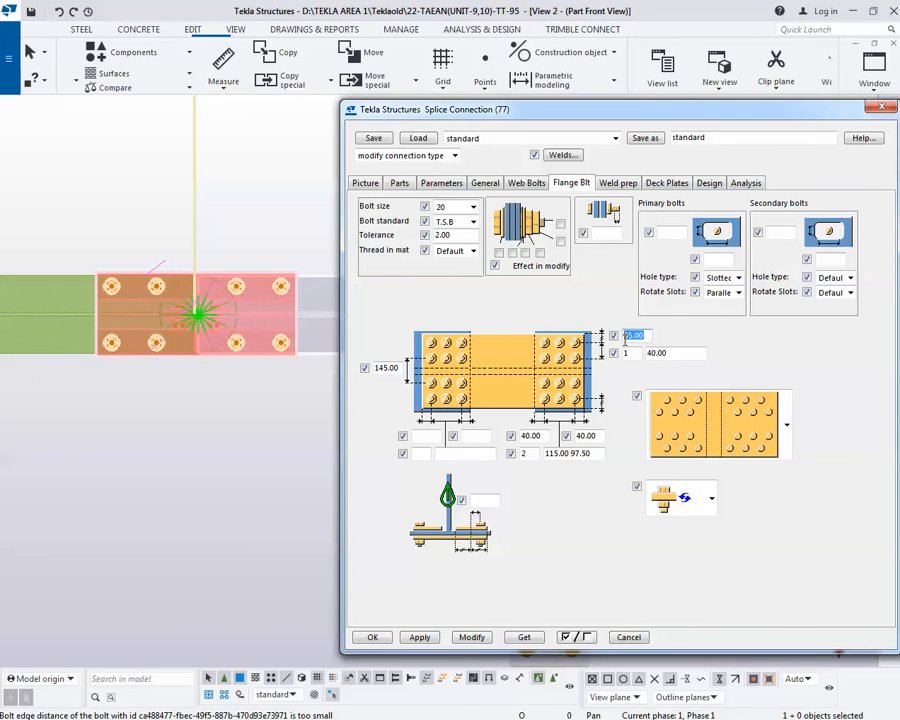
pyautogui.write('40')
pyautogui.click(471, 636)
pyautogui.scroll(1, 128, 278)
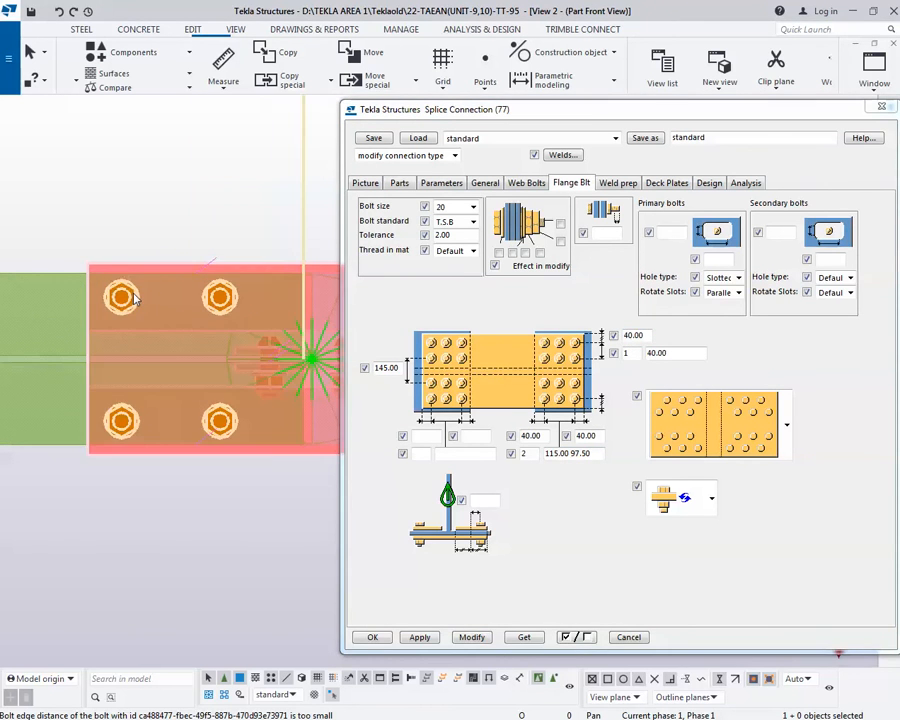
pyautogui.scroll(-1, 172, 284)
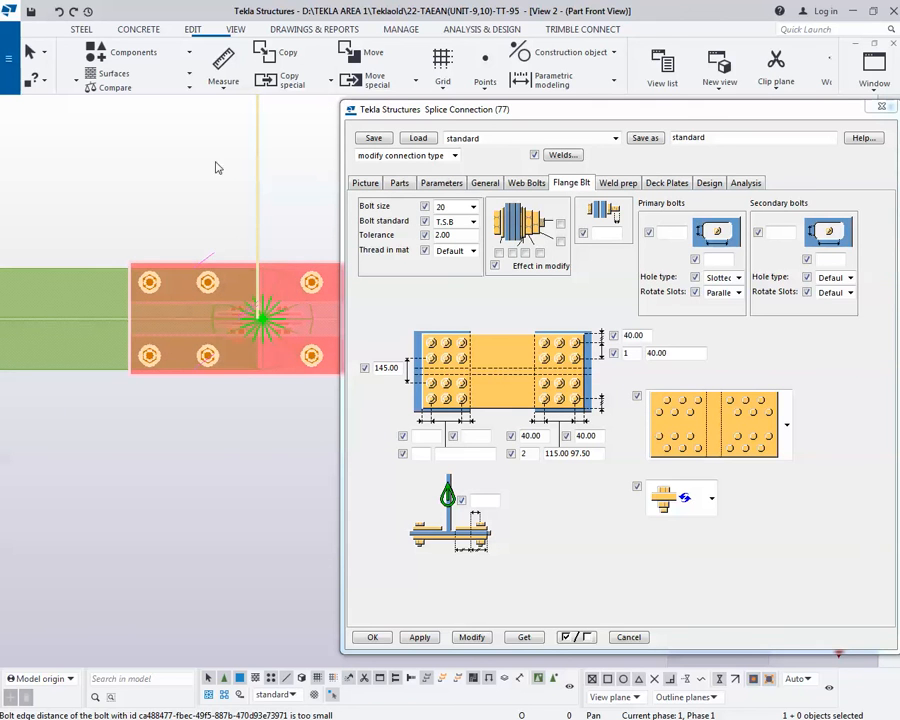
# - Measure the distance between the upper and lower flange bolts at the plate's outer end
pyautogui.click(224, 74)
pyautogui.click(238, 110)
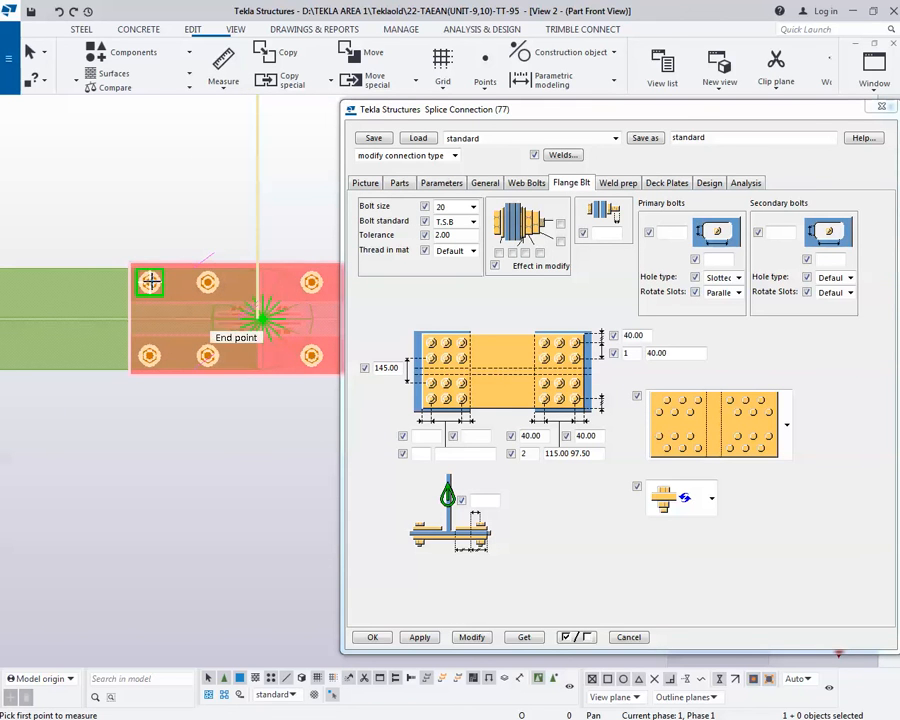
pyautogui.click(149, 282)
pyautogui.click(149, 355)
pyautogui.click(79, 353)
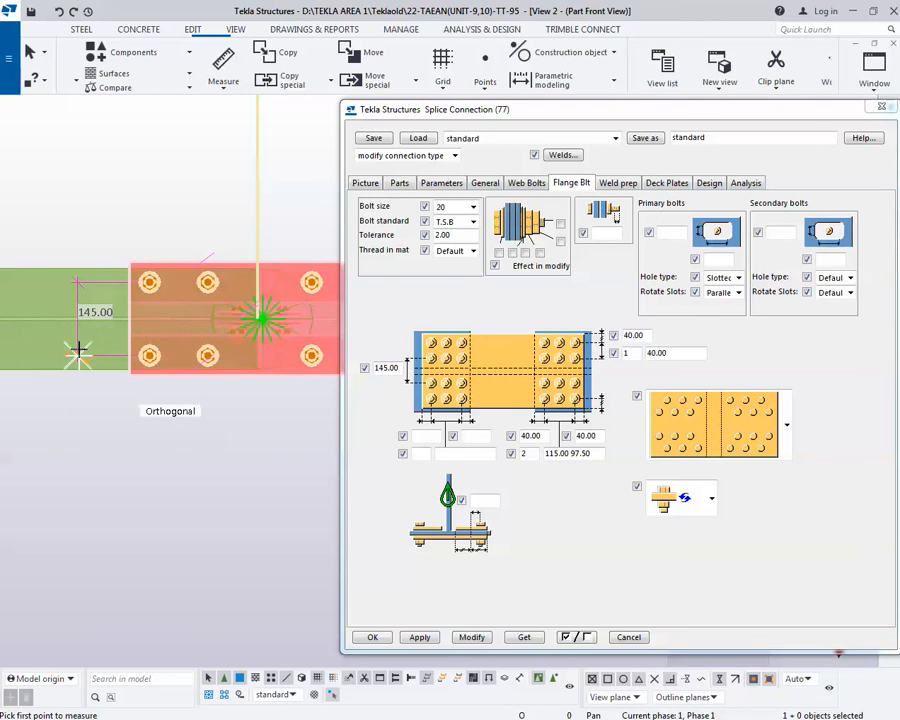
pyautogui.press('Escape')
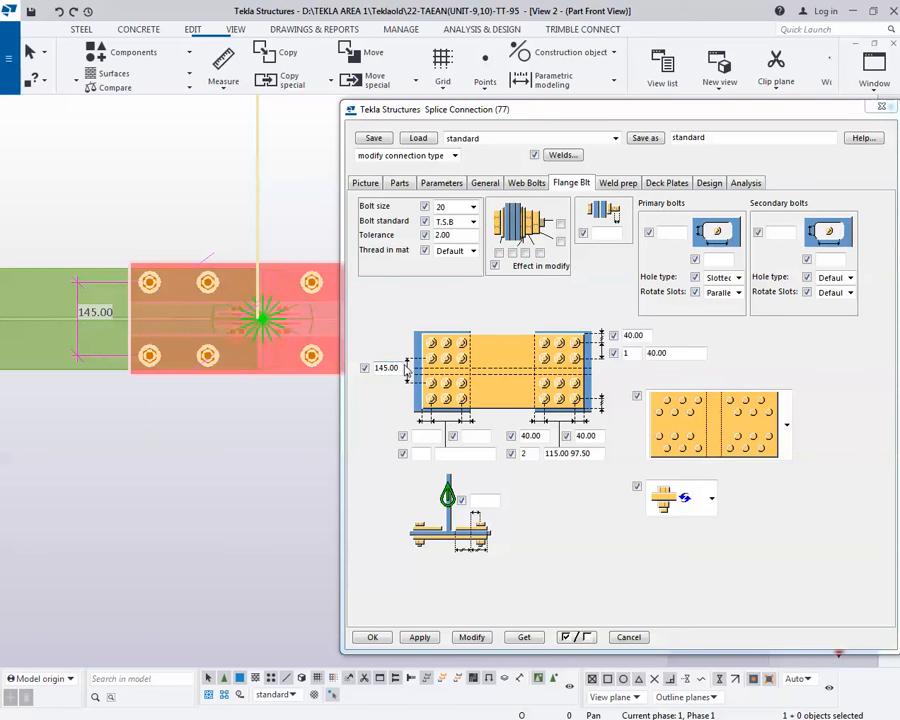
# - Set the distance between the flange bolt rows across the web to 115 mm and modify the connection
pyautogui.moveTo(406, 370); pyautogui.dragTo(330, 366)
pyautogui.write('115')
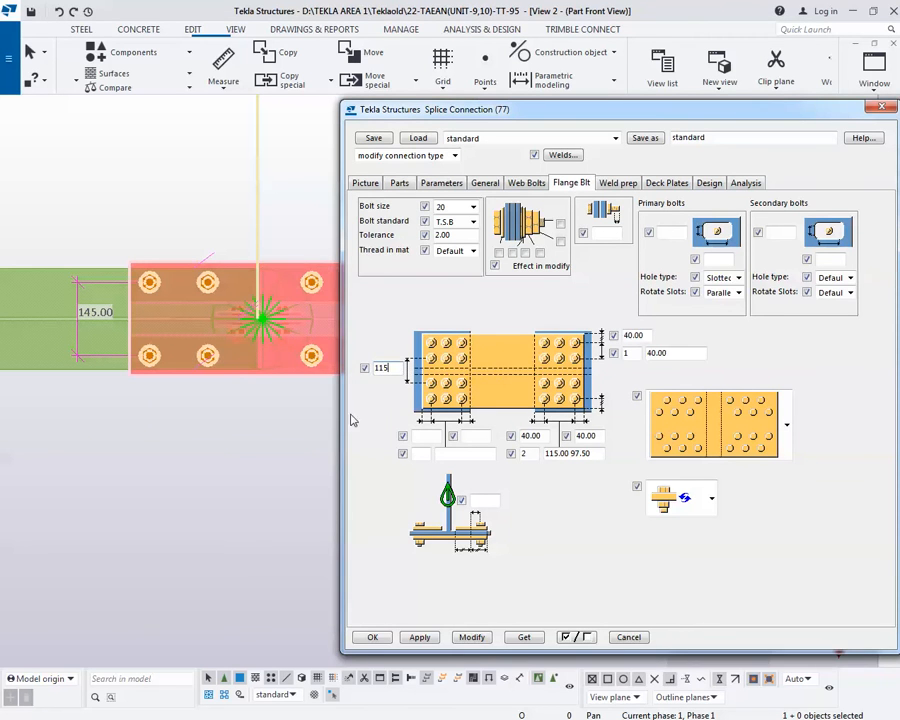
pyautogui.click(468, 634)
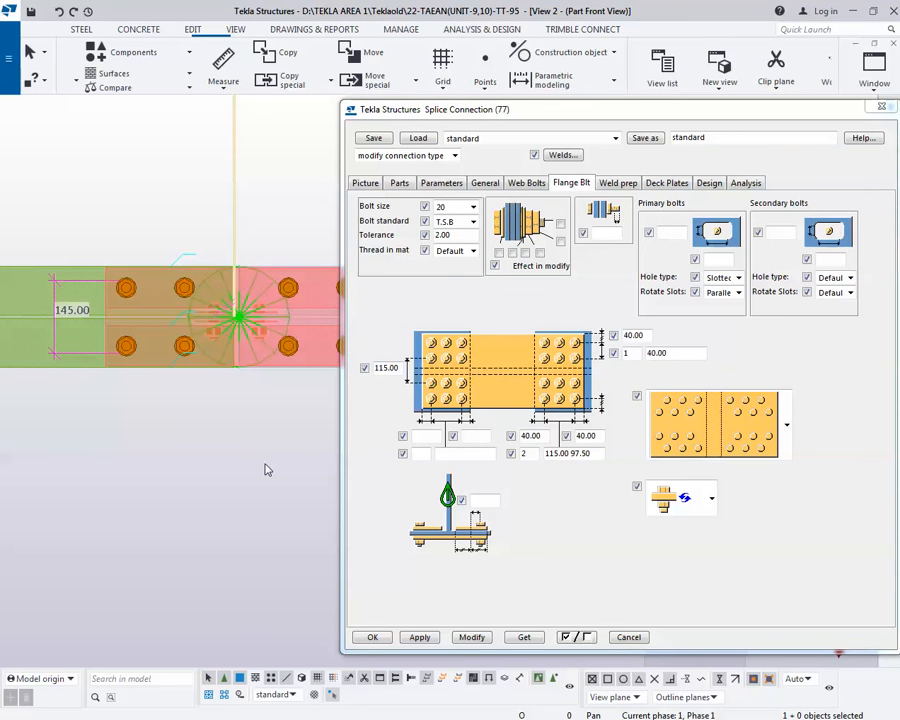
# - Set the flange bolts to 3 columns per beam with 60 mm spacing and modify the connection
pyautogui.moveTo(538, 456); pyautogui.dragTo(522, 458)
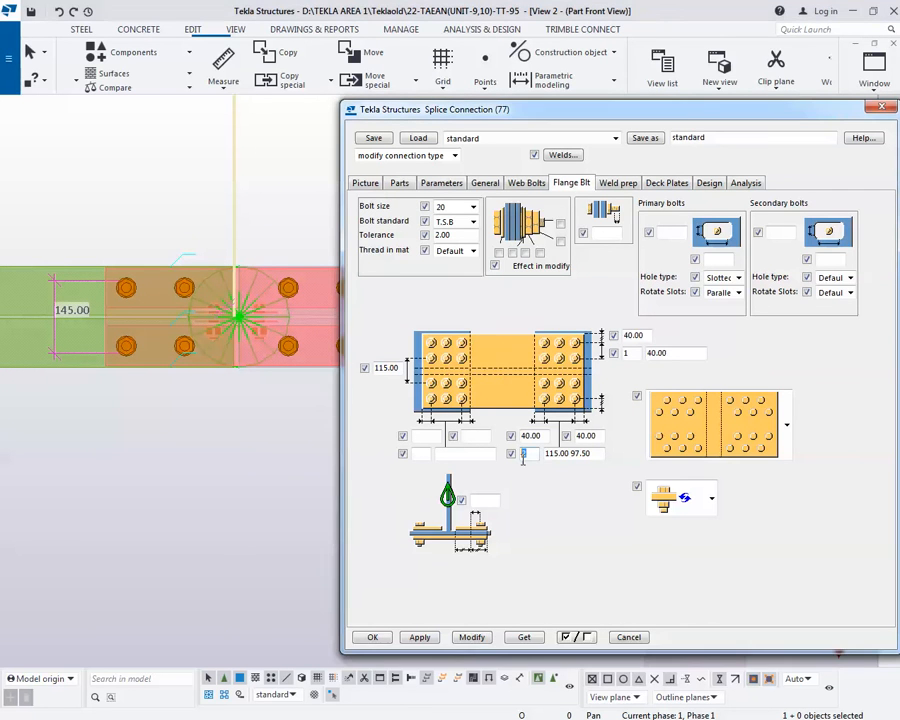
pyautogui.write('3')
pyautogui.moveTo(599, 455); pyautogui.dragTo(486, 456)
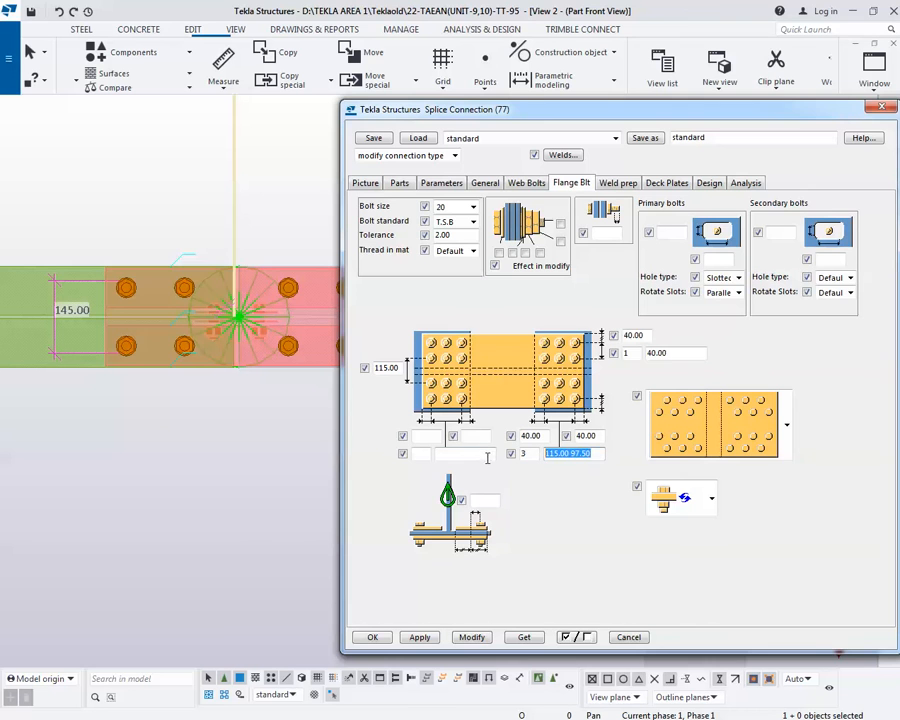
pyautogui.write('60')
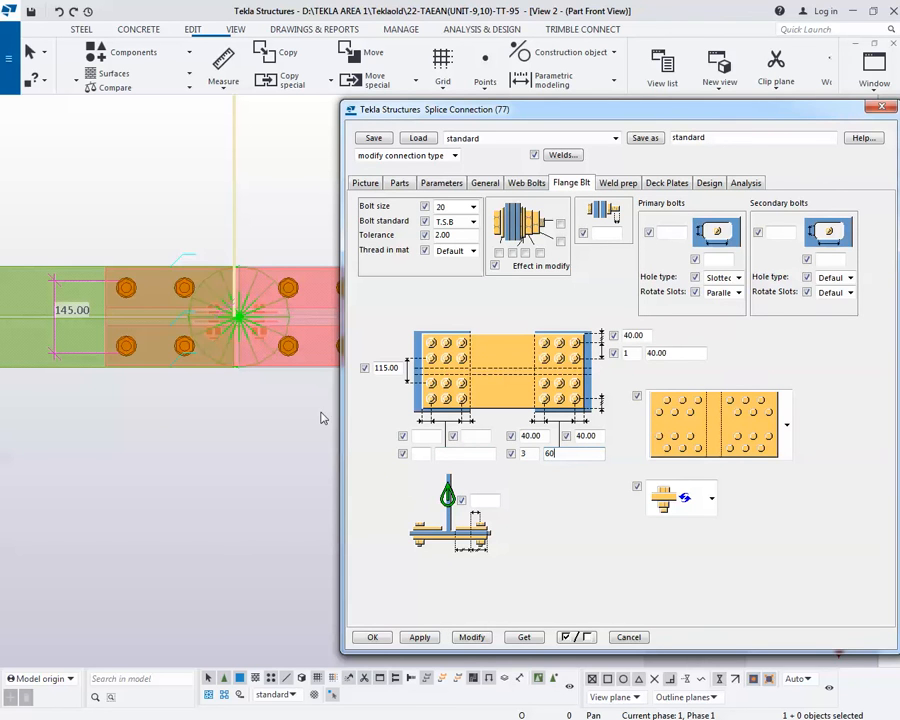
pyautogui.doubleClick(292, 350)
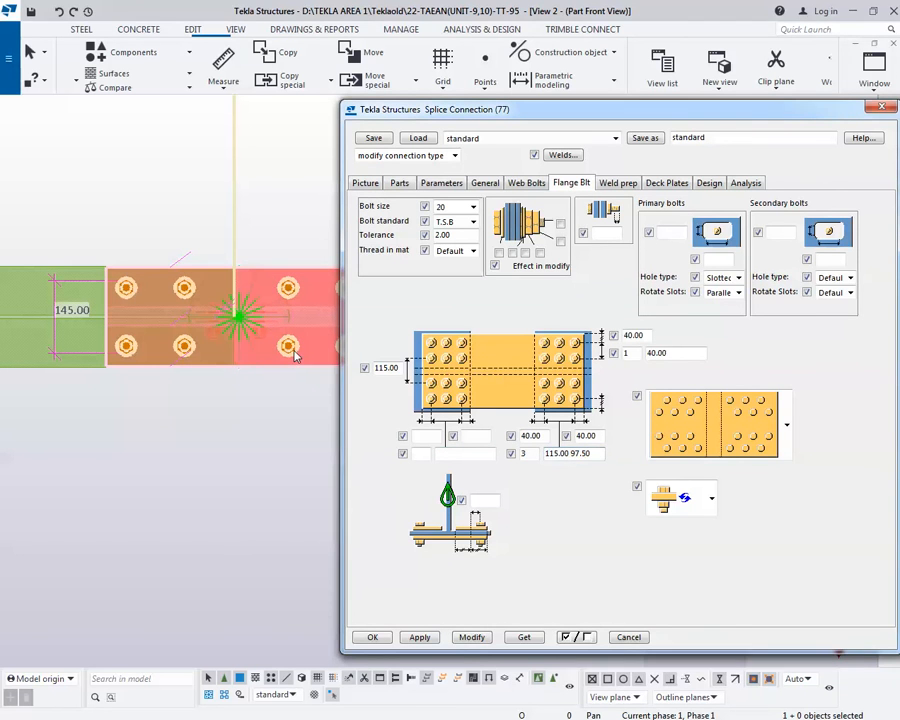
pyautogui.doubleClick(526, 453)
pyautogui.moveTo(597, 455); pyautogui.dragTo(545, 455)
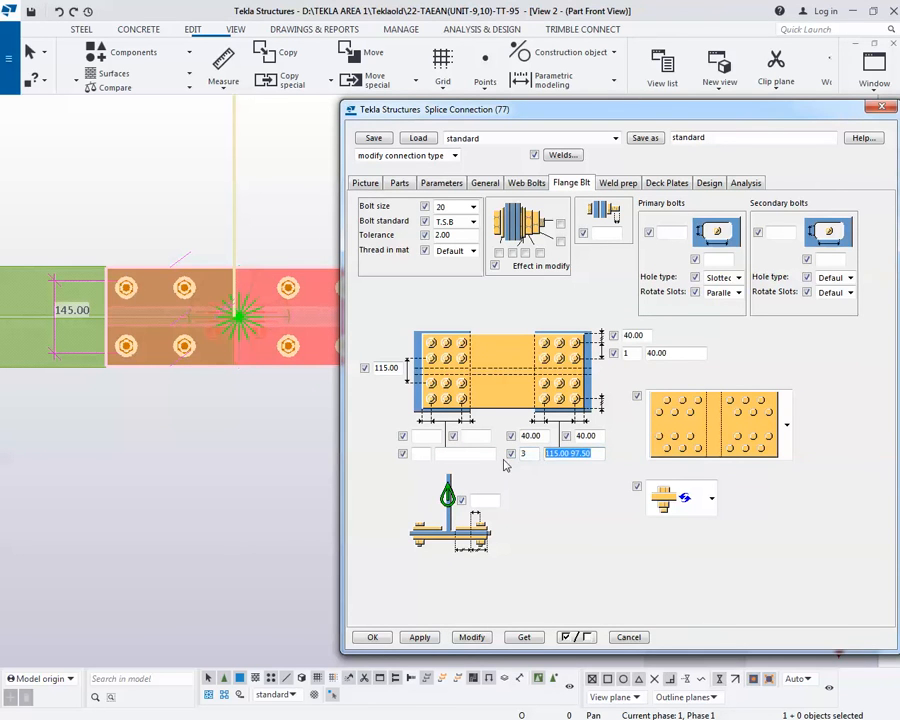
pyautogui.write('60')
pyautogui.click(472, 637)
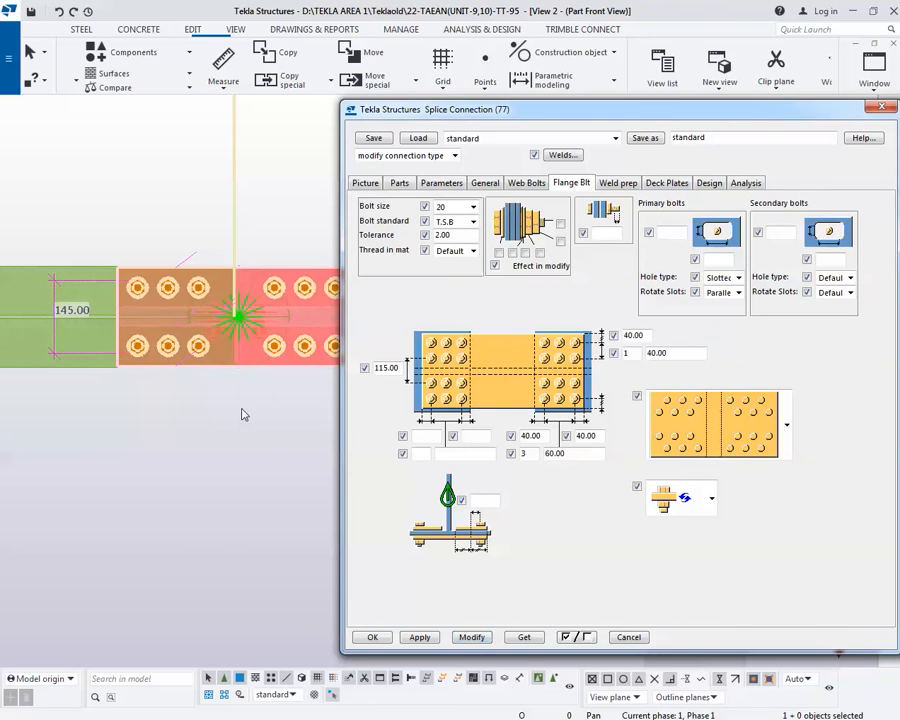
# - Redraw the flange view, measure the vertical distance between the two outer flange bolts, and compare it with the row distance setting
pyautogui.rightClick(155, 409)
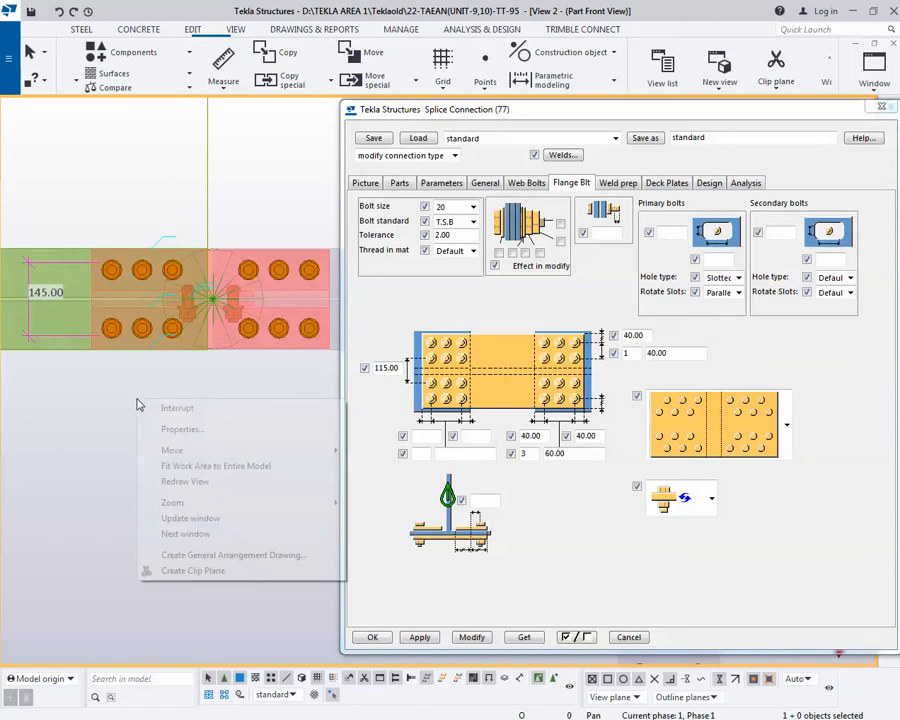
pyautogui.click(166, 482)
pyautogui.click(234, 88)
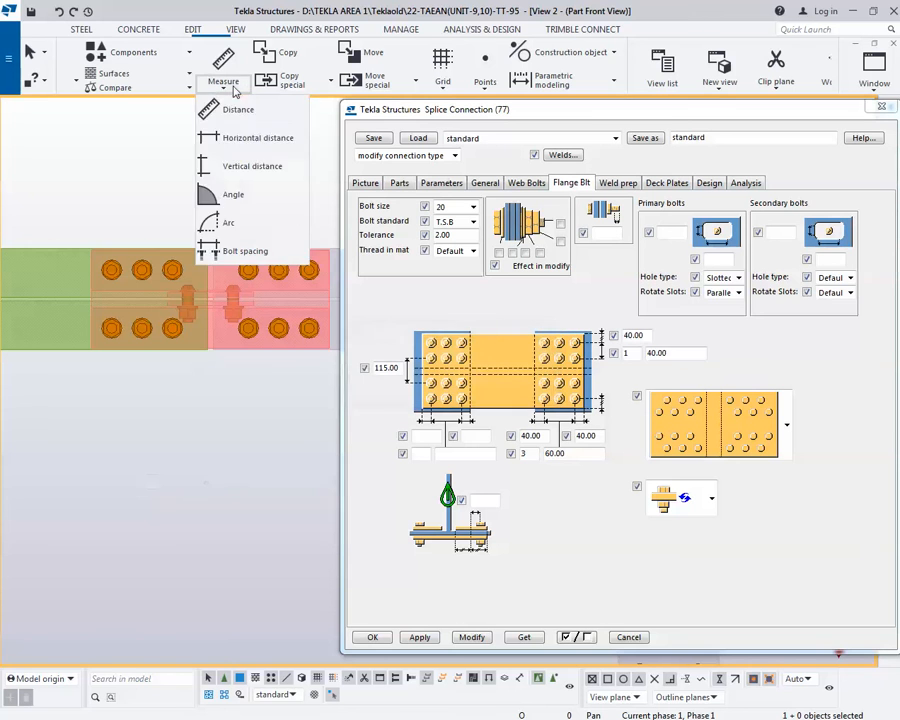
pyautogui.click(232, 166)
pyautogui.click(112, 270)
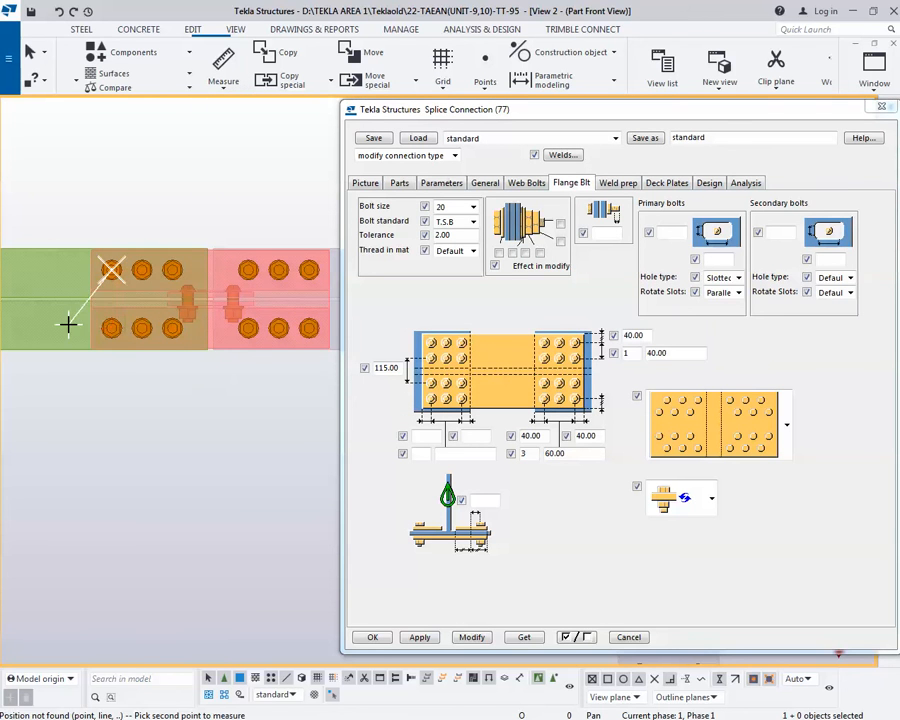
pyautogui.click(112, 327)
pyautogui.click(48, 327)
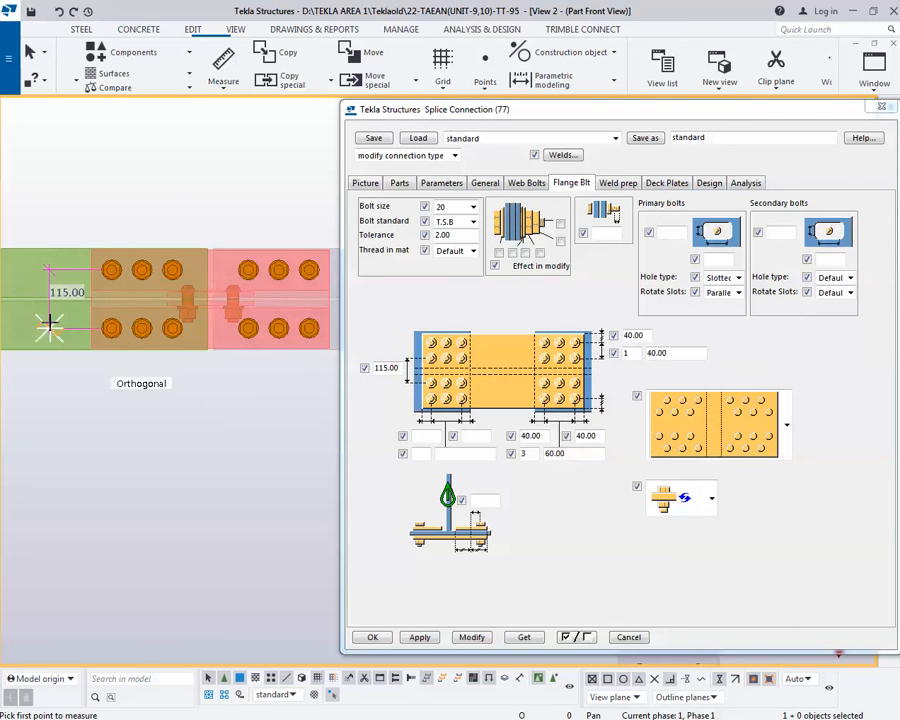
pyautogui.moveTo(402, 368); pyautogui.dragTo(354, 370)
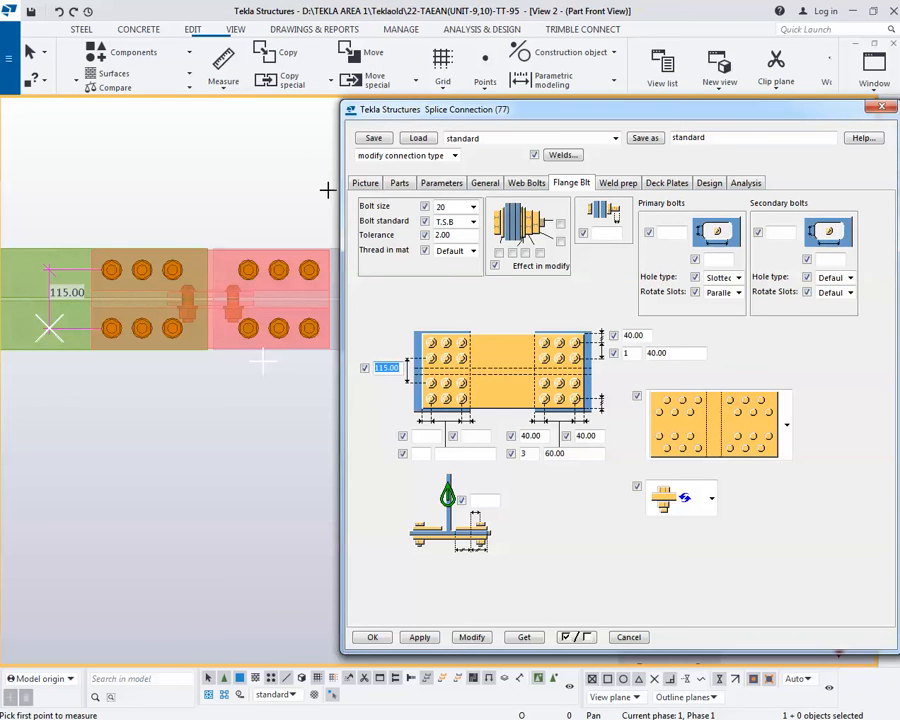
# - Measure the horizontal distance between the first and second bolts of the lower flange bolt row
pyautogui.click(222, 80)
pyautogui.click(232, 163)
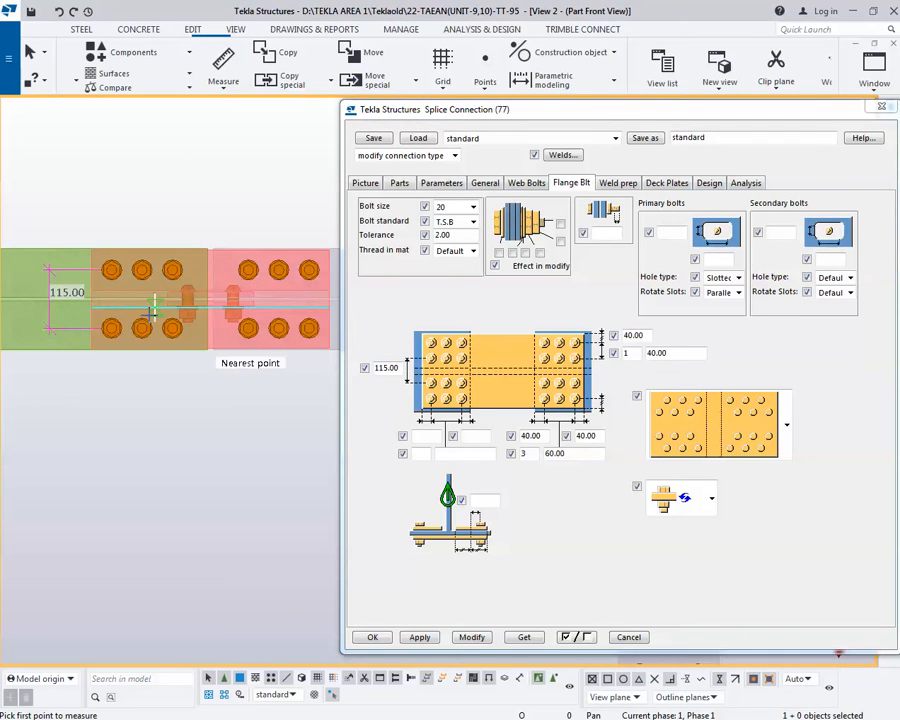
pyautogui.click(111, 327)
pyautogui.click(141, 327)
pyautogui.click(140, 440)
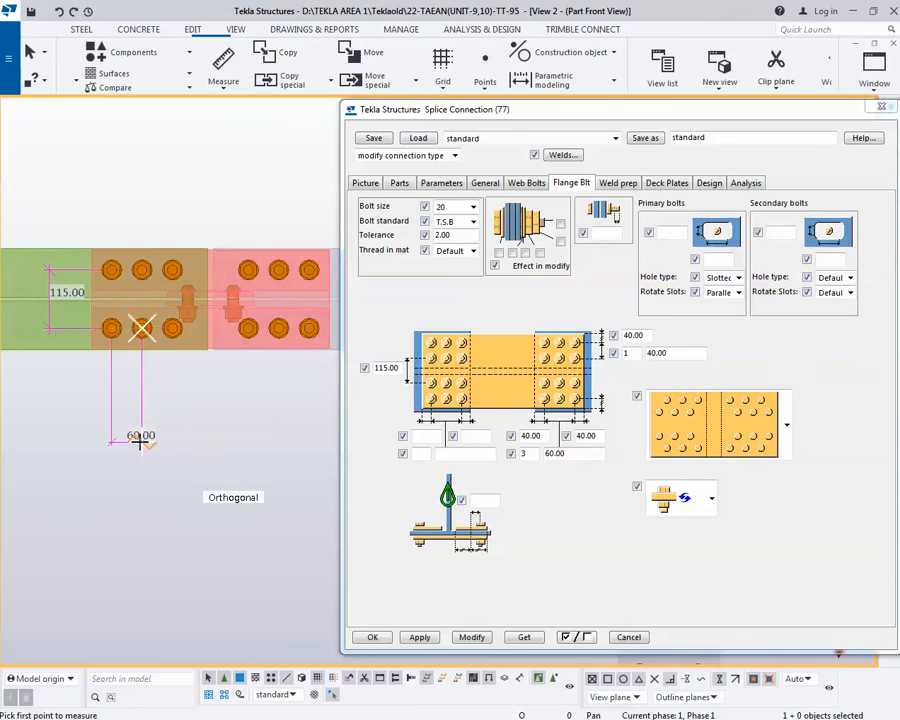
# - Give the other beam's flange bolts 3 columns at 60 mm spacing with 40 mm edge distances, modify the connection and accept the settings
pyautogui.moveTo(570, 453); pyautogui.dragTo(528, 454)
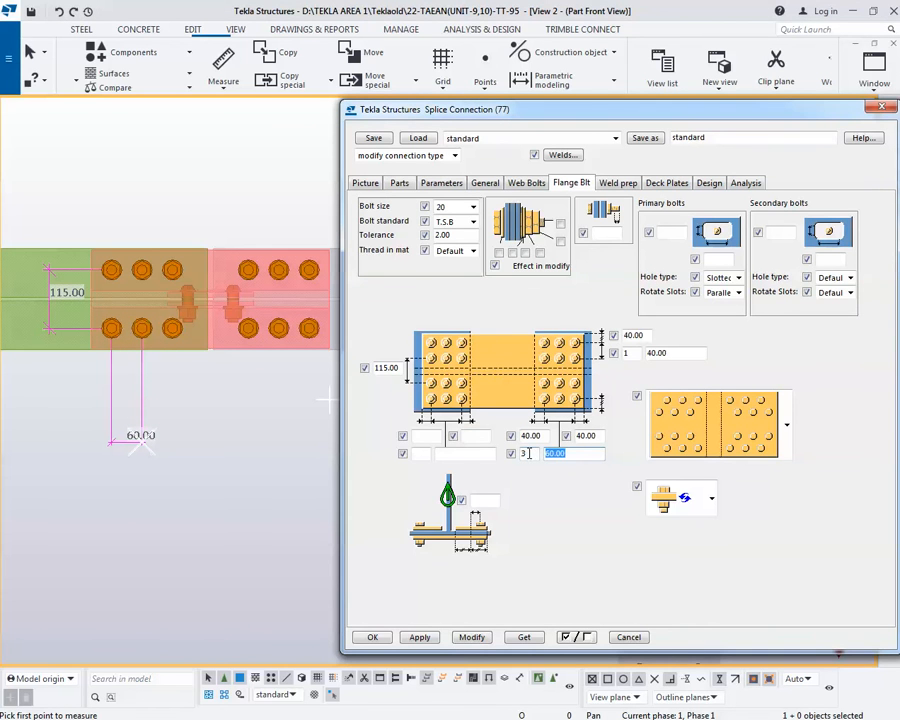
pyautogui.click(470, 437)
pyautogui.write('40')
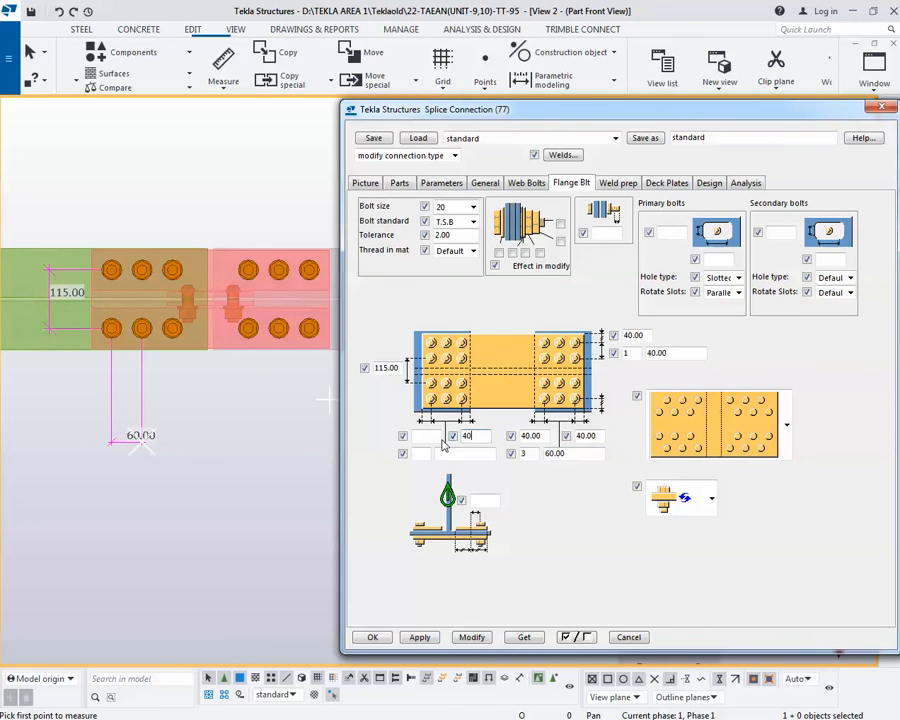
pyautogui.click(438, 441)
pyautogui.write('40.00')
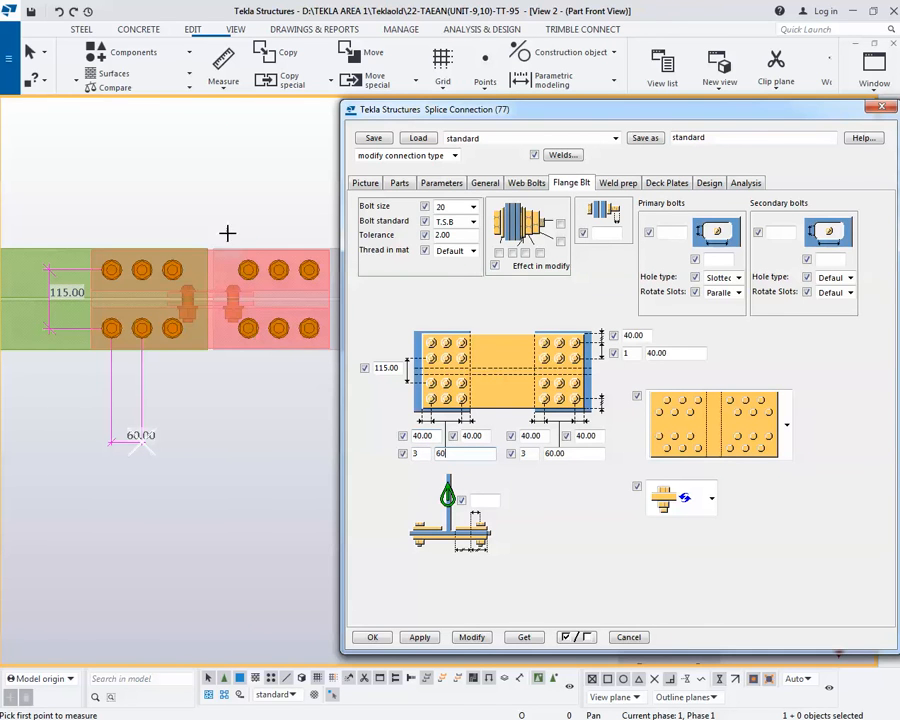
pyautogui.rightClick(255, 211)
pyautogui.click(263, 221)
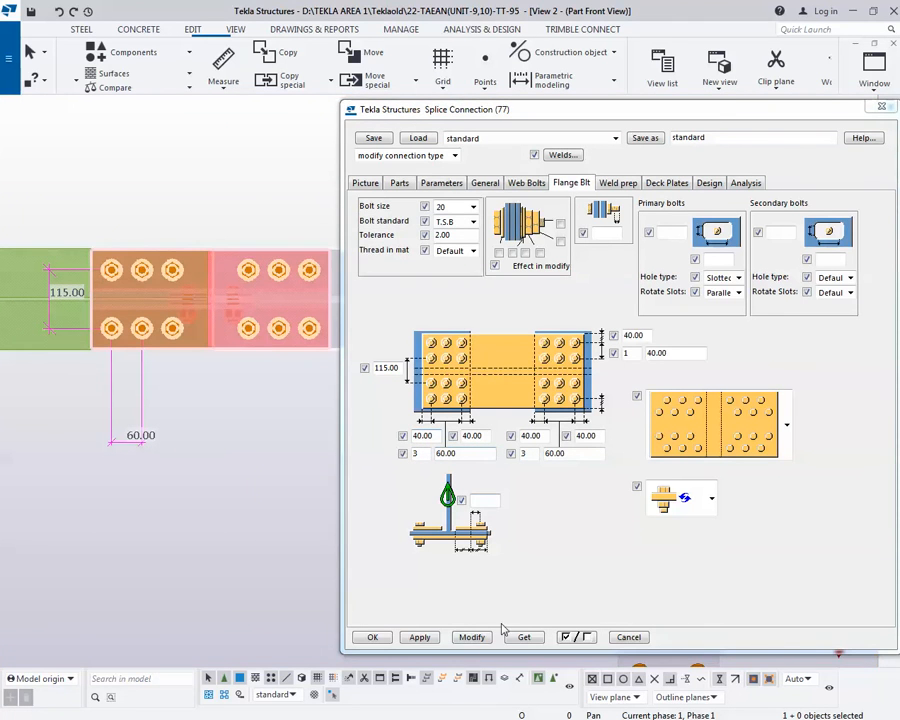
pyautogui.click(472, 637)
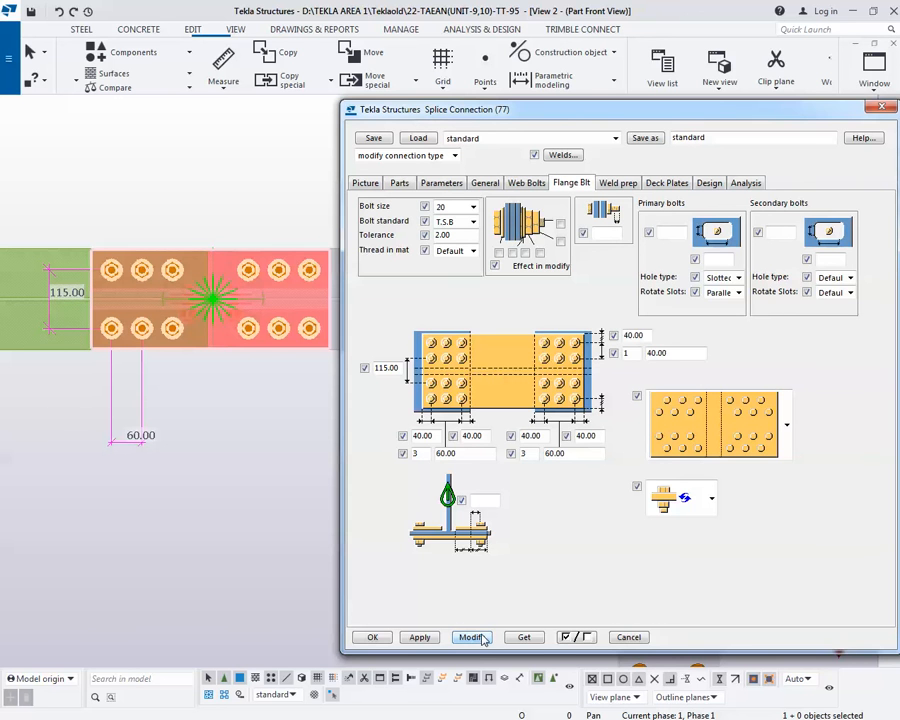
pyautogui.click(372, 637)
# - Return to the 3D view of the model and redraw it around the splice
pyautogui.moveTo(339, 426); pyautogui.dragTo(414, 402, button='middle')
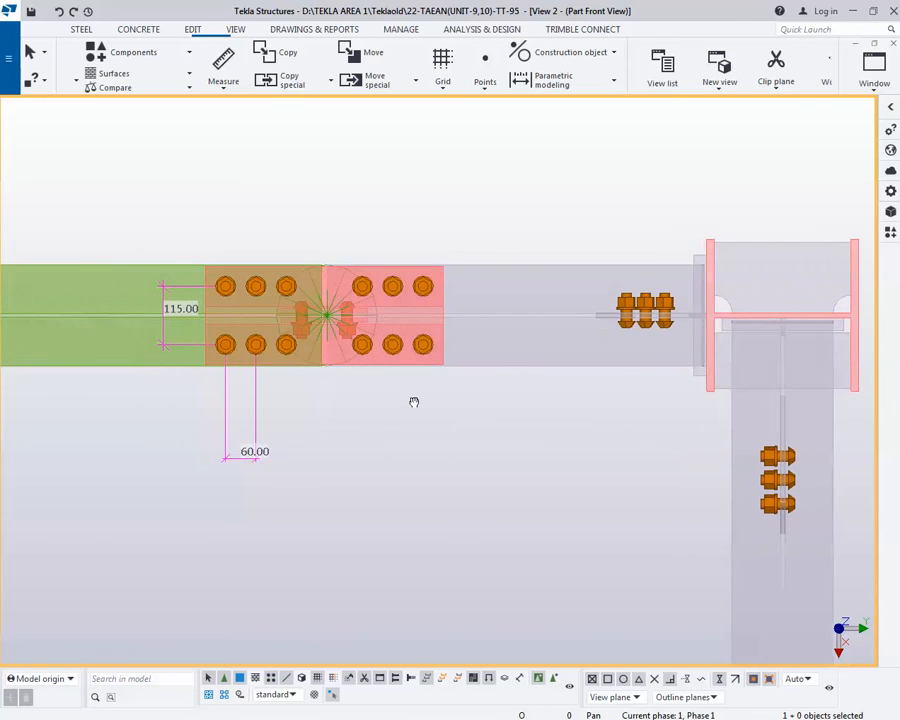
pyautogui.hotkey('ctrl', 'Tab')
pyautogui.hotkey('ctrl', 'Tab')
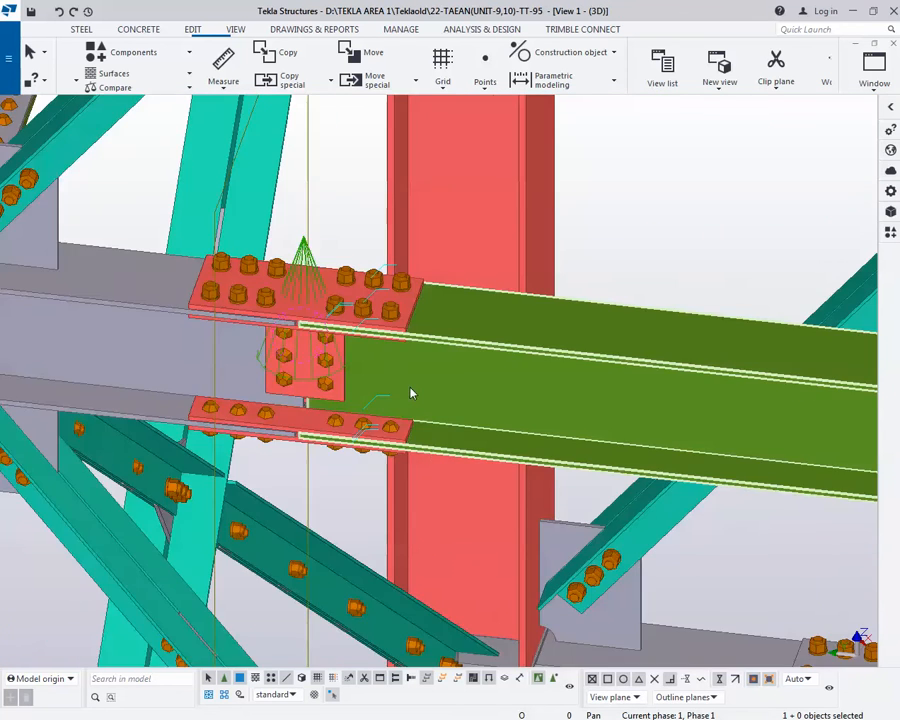
pyautogui.scroll(-1, 409, 387)
pyautogui.scroll(2, 361, 252)
pyautogui.rightClick(343, 212)
pyautogui.click(400, 294)
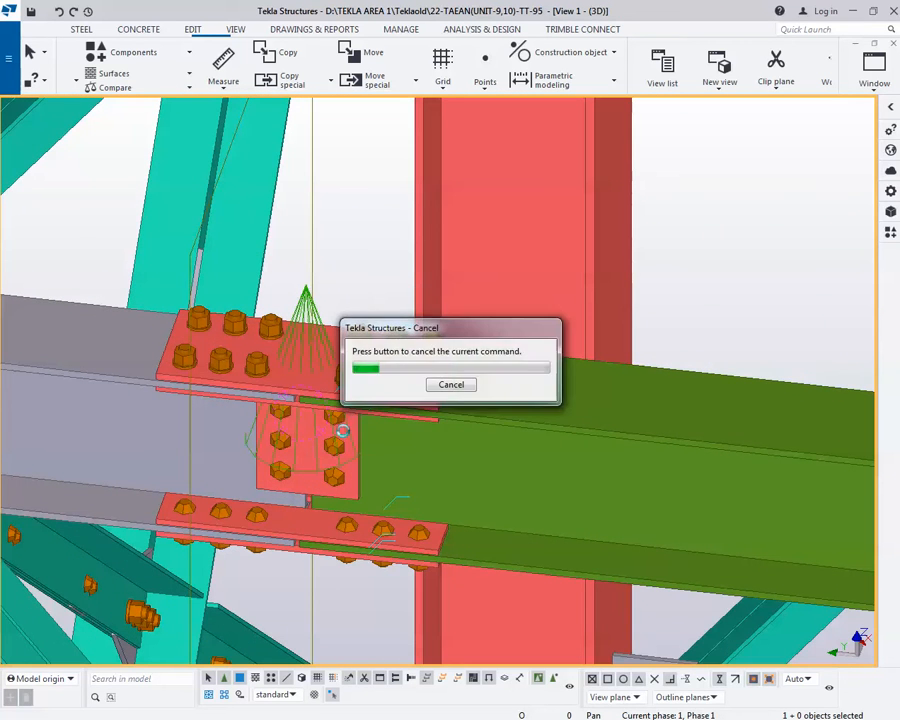
# - Set the view rotation point on the splice and examine the joint from several angles against the surrounding frame
pyautogui.moveTo(325, 451); pyautogui.dragTo(373, 377, button='middle')
pyautogui.press('v')
pyautogui.click(363, 353)
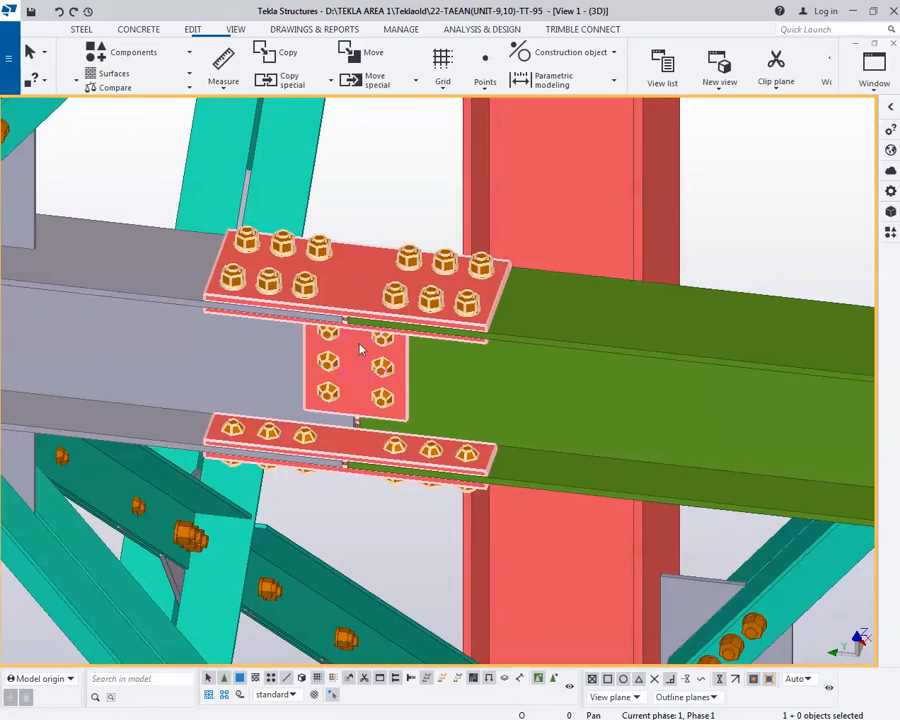
pyautogui.scroll(-2, 361, 348)
pyautogui.click(595, 225)
pyautogui.keyDown('ctrl'); pyautogui.moveTo(595, 228); pyautogui.dragTo(345, 385, button='middle'); pyautogui.keyUp('ctrl')
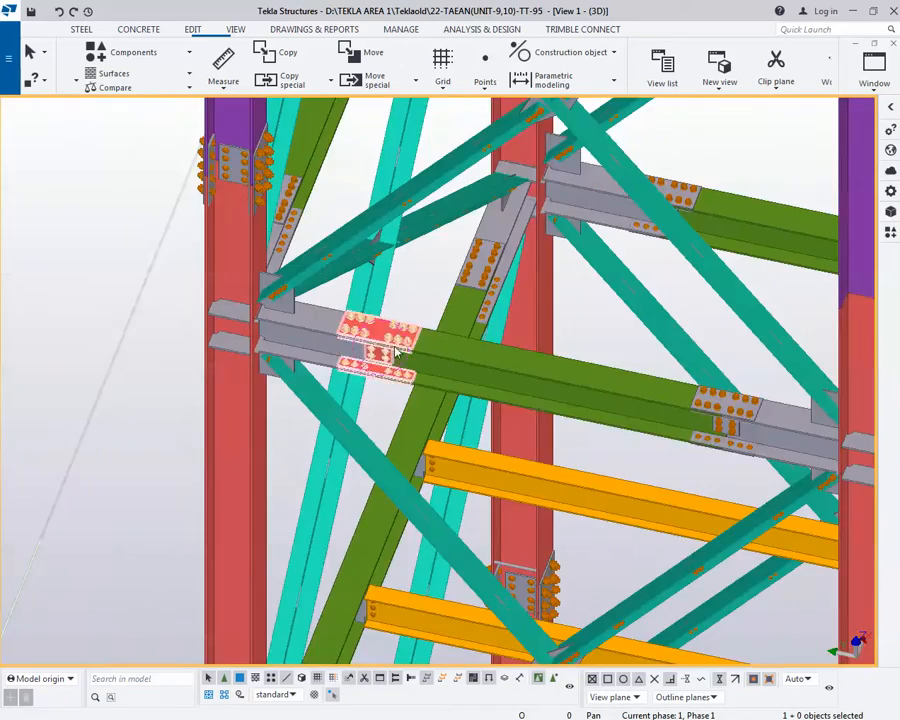
pyautogui.scroll(2, 709, 437)
pyautogui.keyDown('ctrl'); pyautogui.moveTo(599, 438); pyautogui.dragTo(392, 237, button='middle'); pyautogui.keyUp('ctrl')
pyautogui.keyDown('ctrl'); pyautogui.moveTo(393, 295); pyautogui.dragTo(409, 316, button='middle'); pyautogui.keyUp('ctrl')
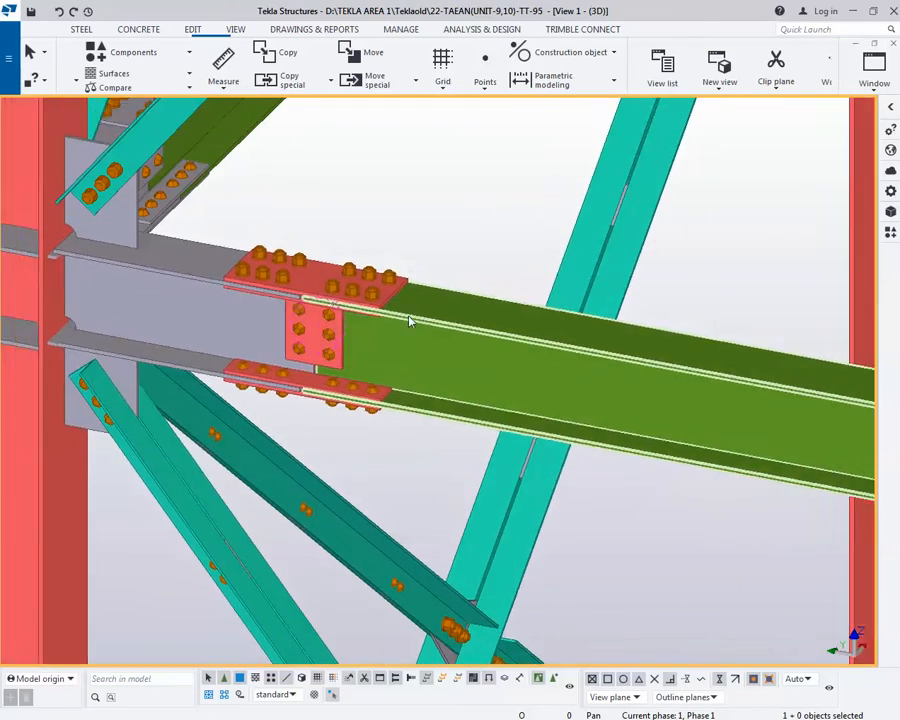
pyautogui.scroll(1, 317, 272)
# - Open the splice connection's settings, choose welding instead of bolts for the top flange plates on beam 1, and modify the connection
pyautogui.doubleClick(355, 283)
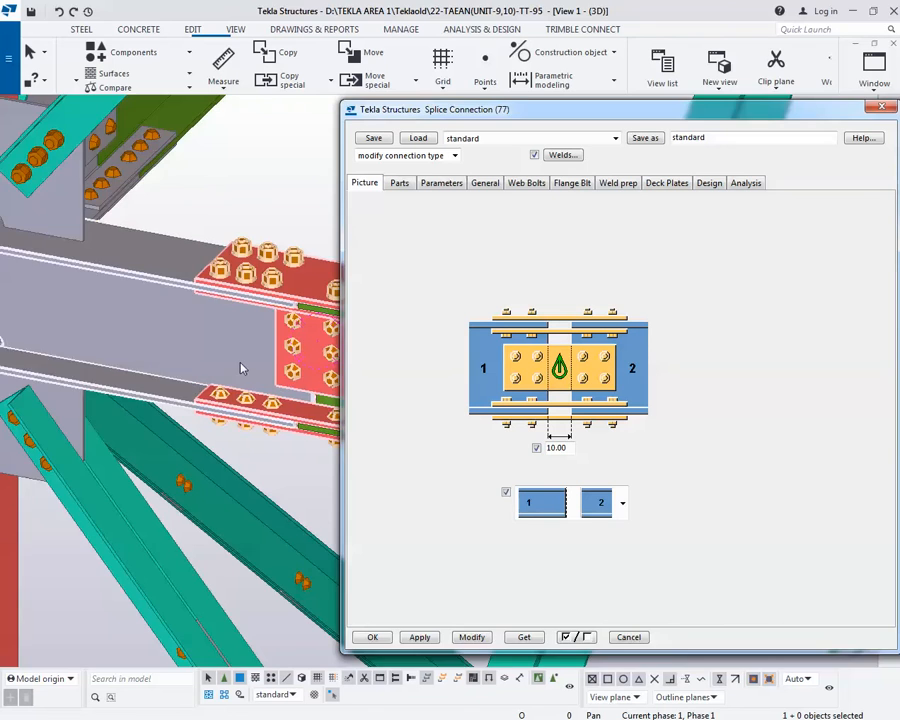
pyautogui.keyDown('ctrl'); pyautogui.moveTo(240, 364); pyautogui.dragTo(241, 290, button='middle'); pyautogui.keyUp('ctrl')
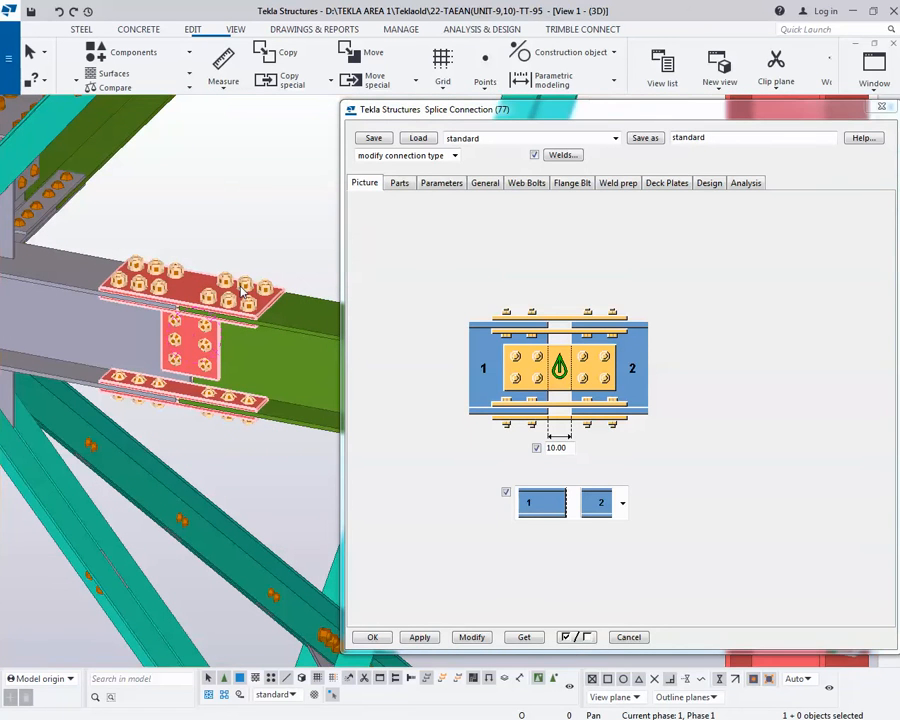
pyautogui.click(397, 183)
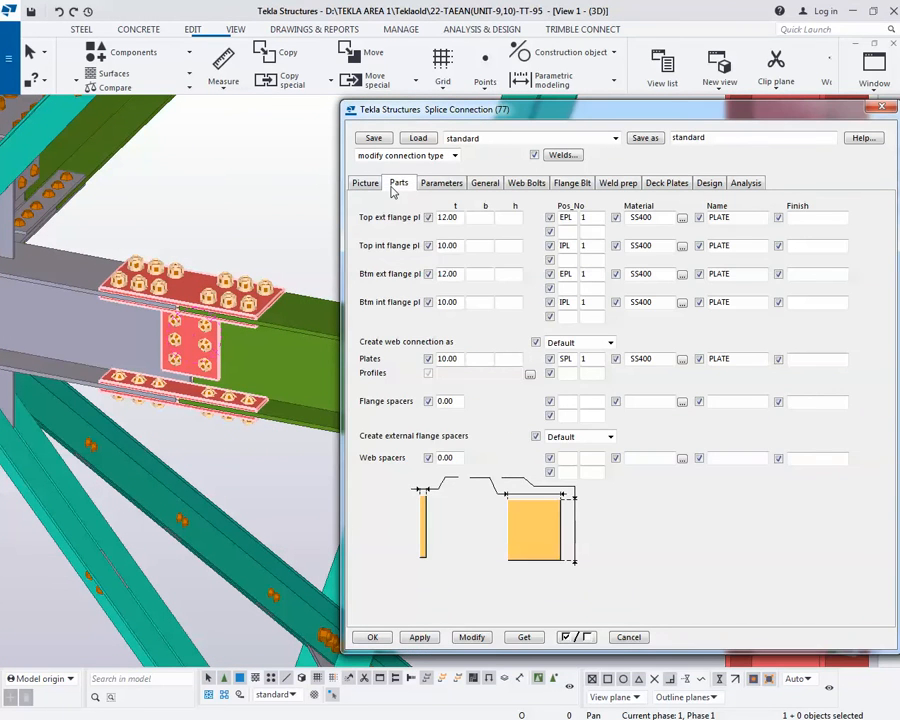
pyautogui.click(433, 186)
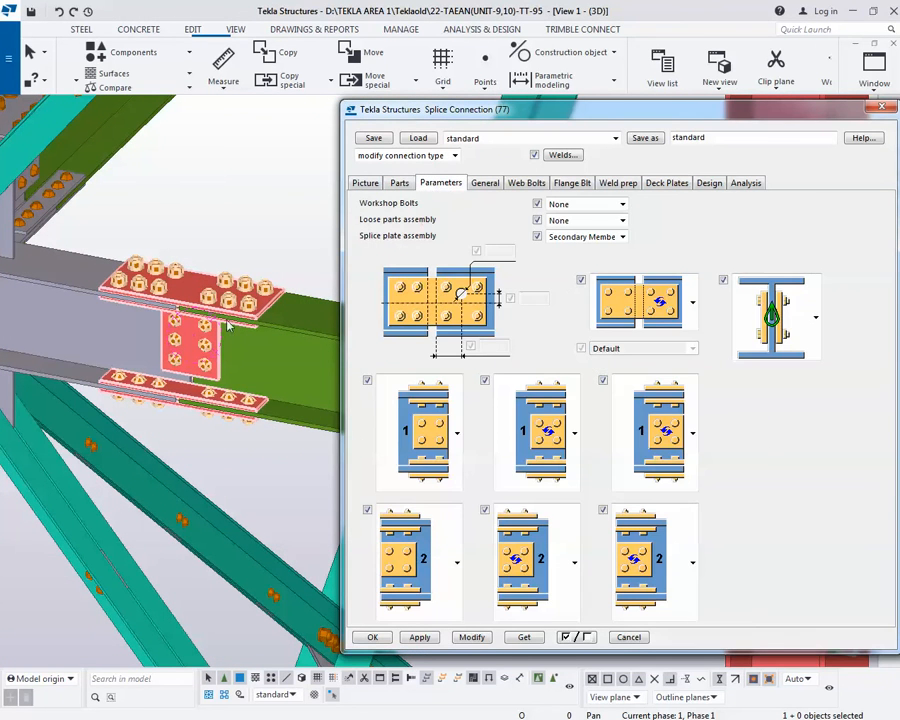
pyautogui.moveTo(190, 338); pyautogui.dragTo(211, 356, button='middle')
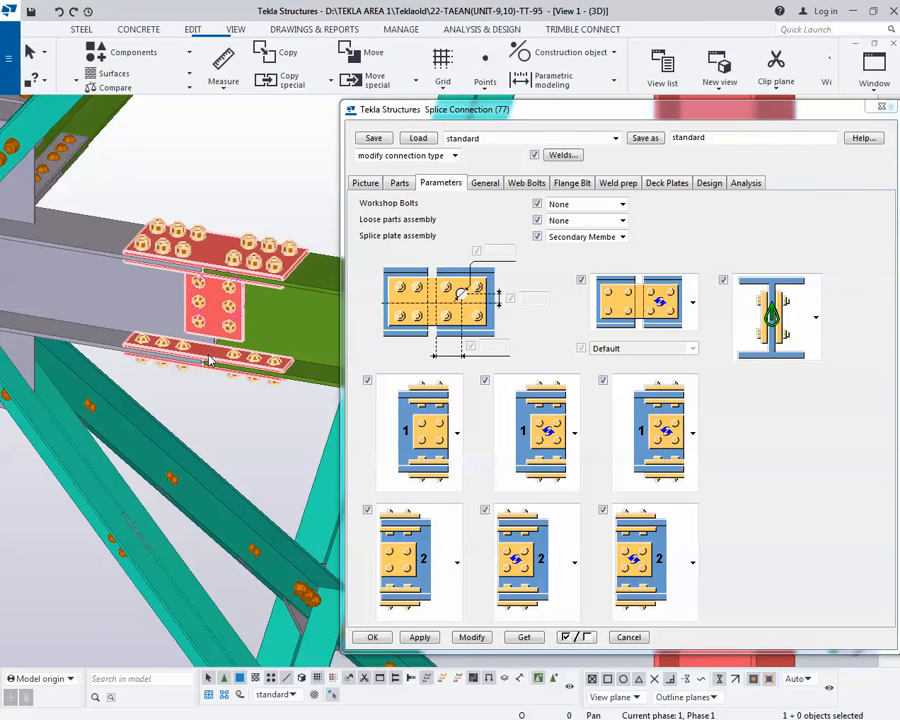
pyautogui.click(413, 417)
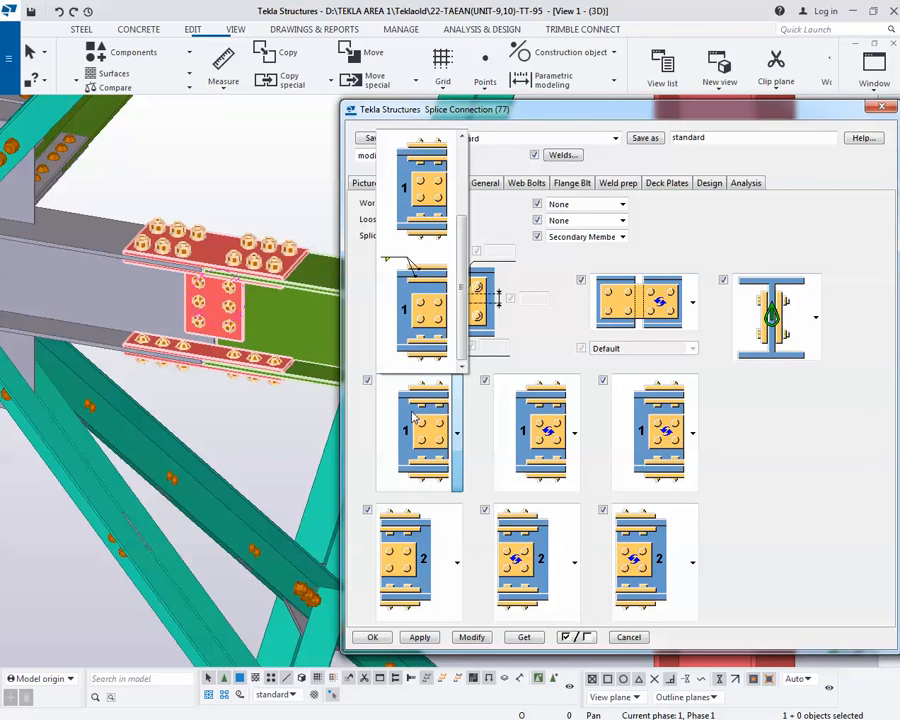
pyautogui.click(421, 310)
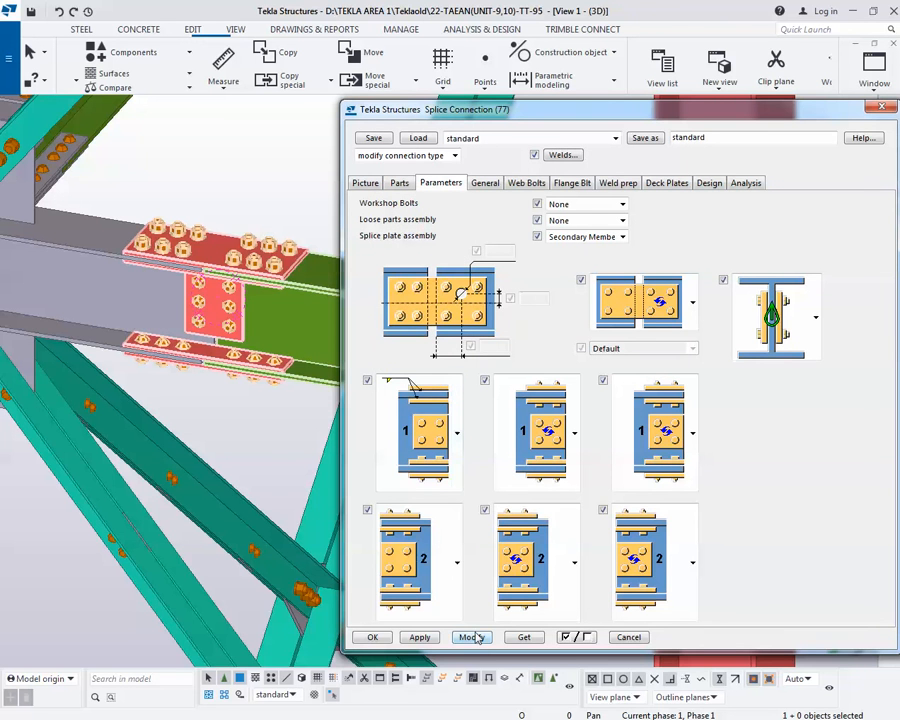
pyautogui.click(472, 637)
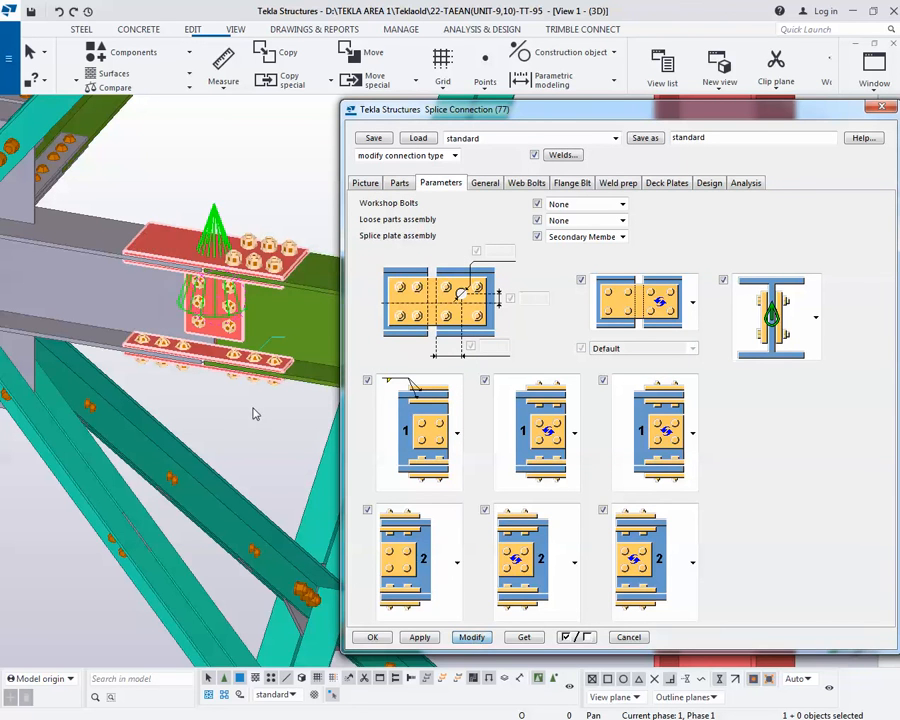
pyautogui.keyDown('ctrl'); pyautogui.moveTo(247, 402); pyautogui.dragTo(198, 312, button='middle'); pyautogui.keyUp('ctrl')
# - Choose welding instead of bolts for the top flange plates on beam 2 and modify the connection
pyautogui.click(405, 560)
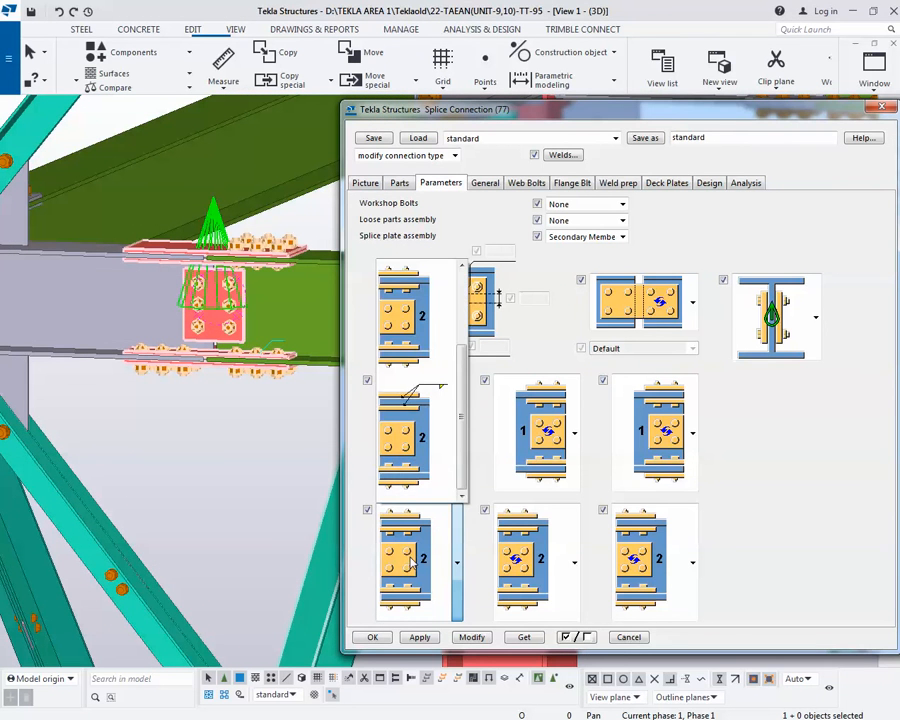
pyautogui.click(430, 440)
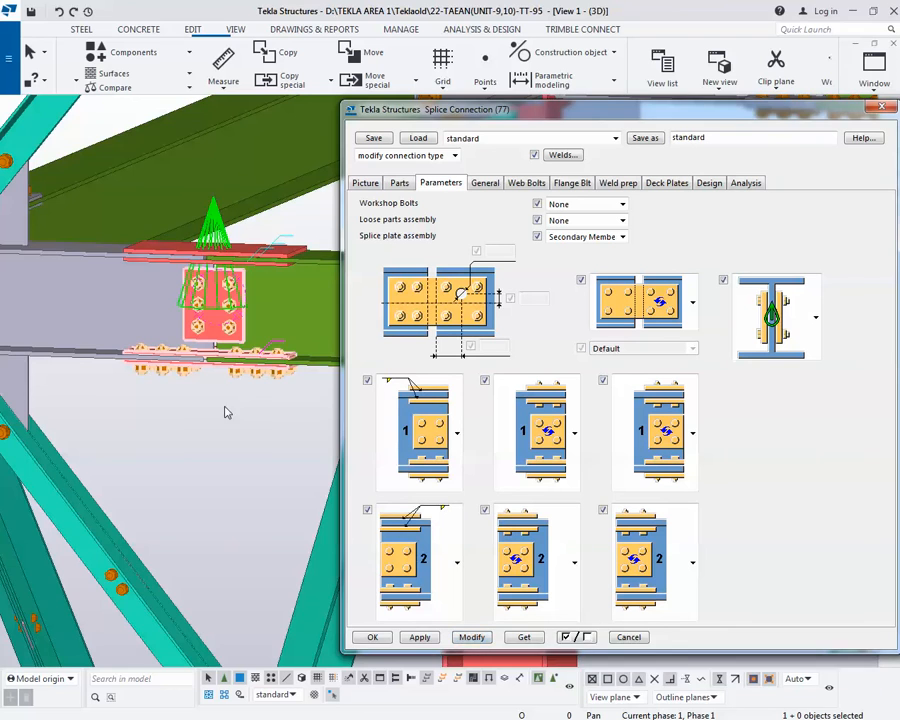
pyautogui.moveTo(234, 380)
pyautogui.keyDown('ctrl'); pyautogui.mouseDown(button='middle')
pyautogui.moveTo(227, 372)
pyautogui.moveTo(249, 296)
pyautogui.moveTo(240, 370)
pyautogui.mouseUp(button='middle'); pyautogui.keyUp('ctrl')
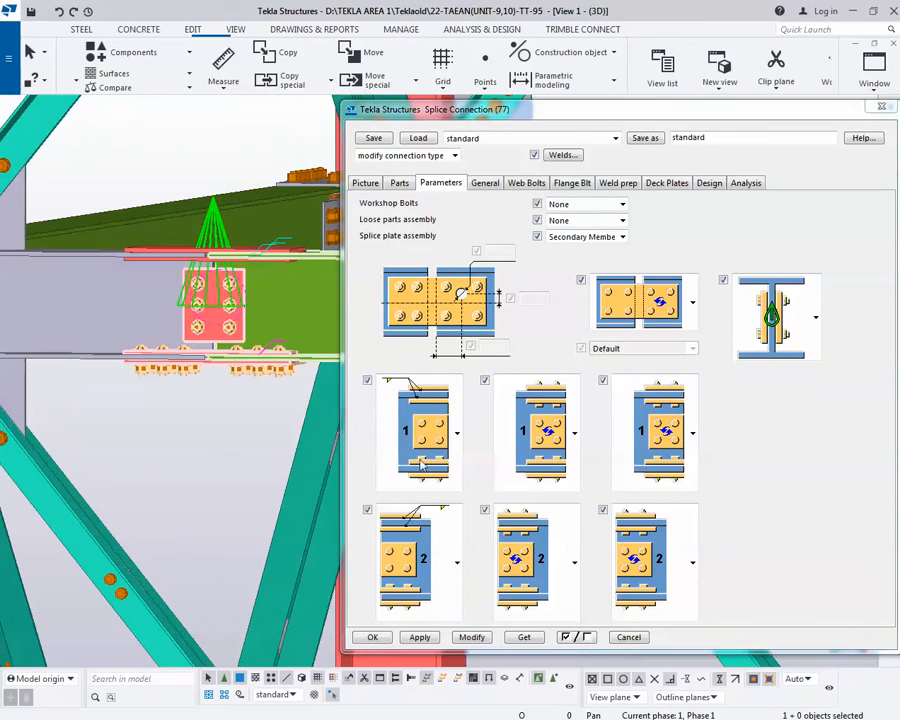
# - Restore the default attachment for the top flange plates on beam 2 and modify the connection
pyautogui.click(436, 550)
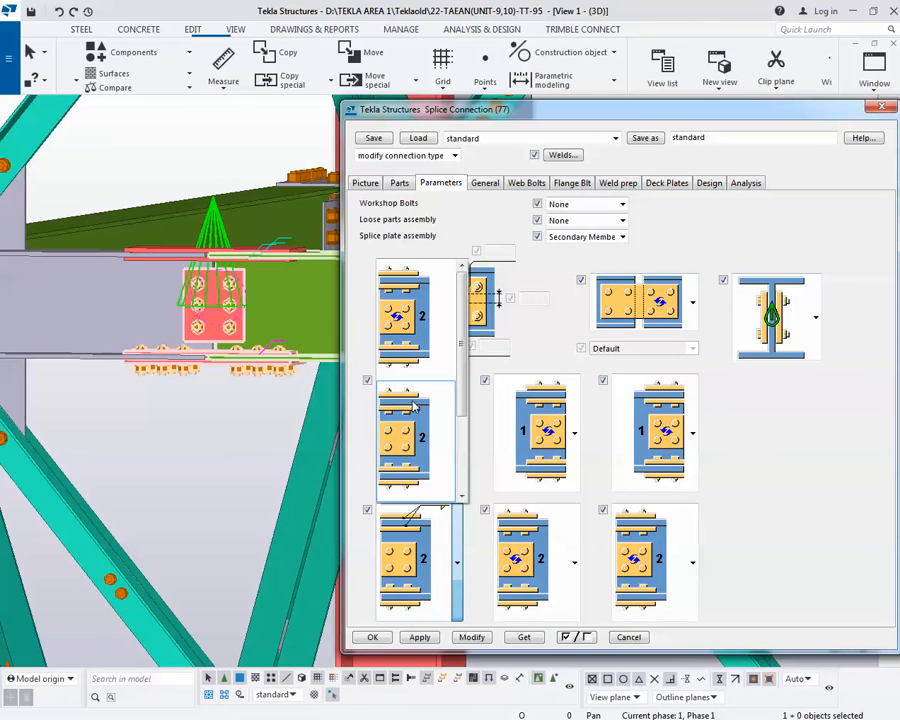
pyautogui.click(420, 345)
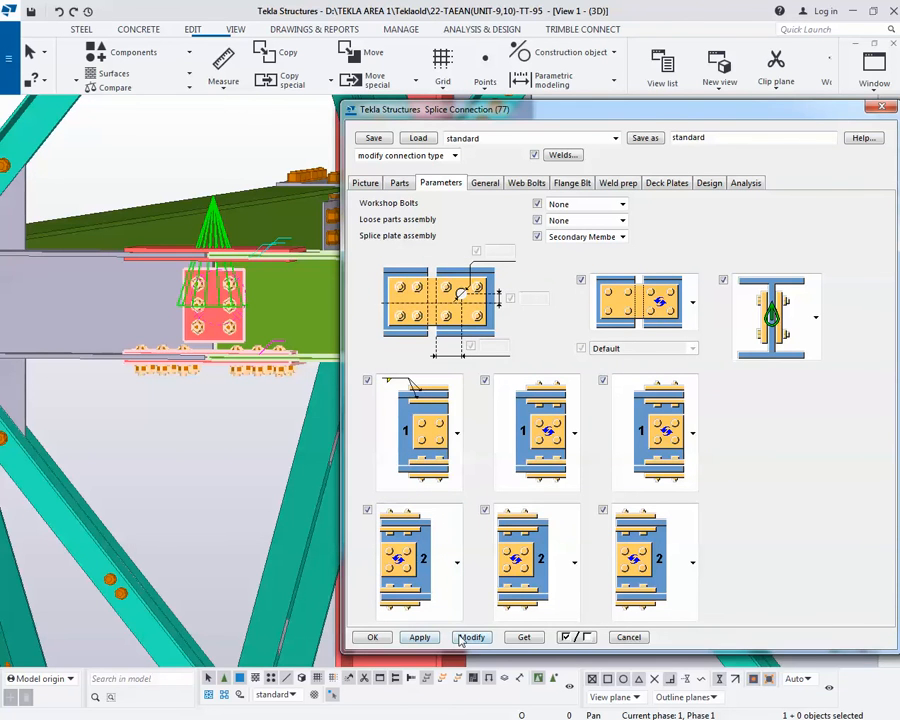
pyautogui.click(460, 638)
pyautogui.keyDown('ctrl'); pyautogui.moveTo(210, 400); pyautogui.dragTo(210, 418, button='middle'); pyautogui.keyUp('ctrl')
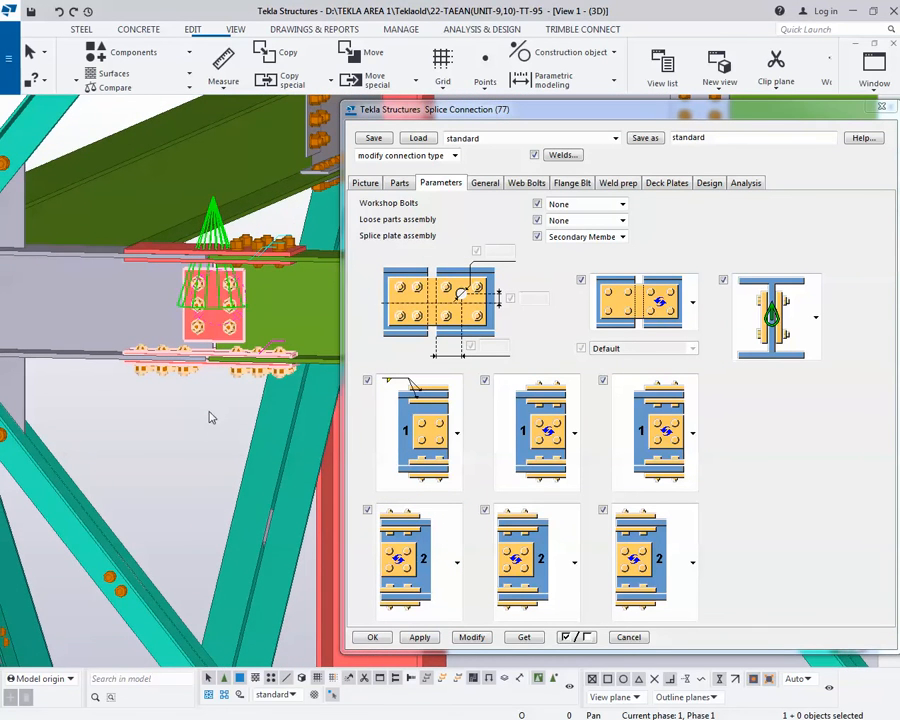
# - Choose welding instead of bolts for the bottom flange plates on beam 1, modify the connection and inspect the splice from below
pyautogui.click(549, 432)
pyautogui.scroll(-2, 549, 346)
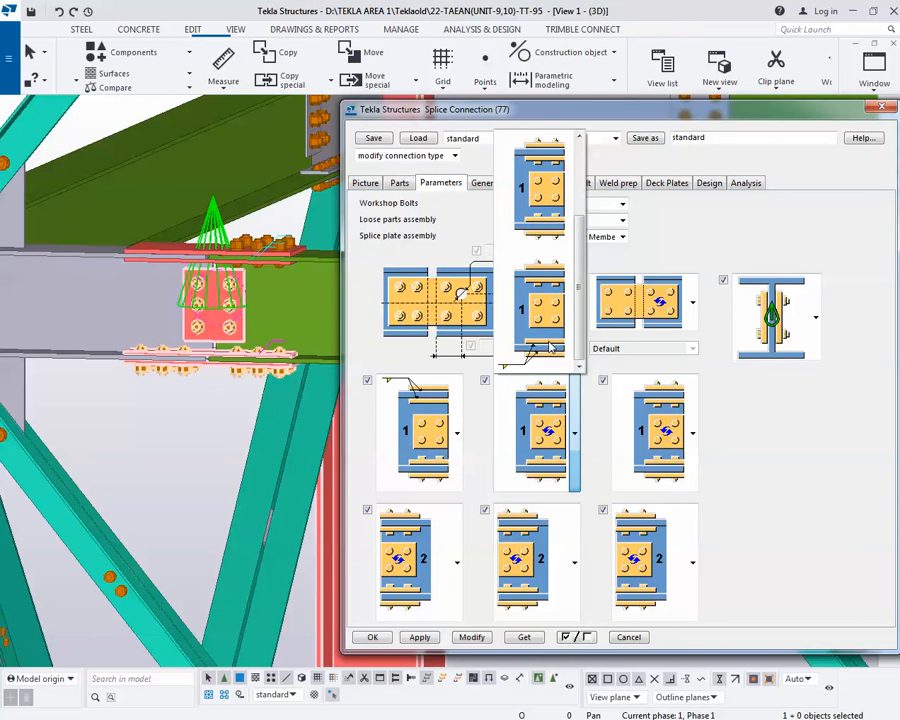
pyautogui.click(549, 346)
pyautogui.click(474, 638)
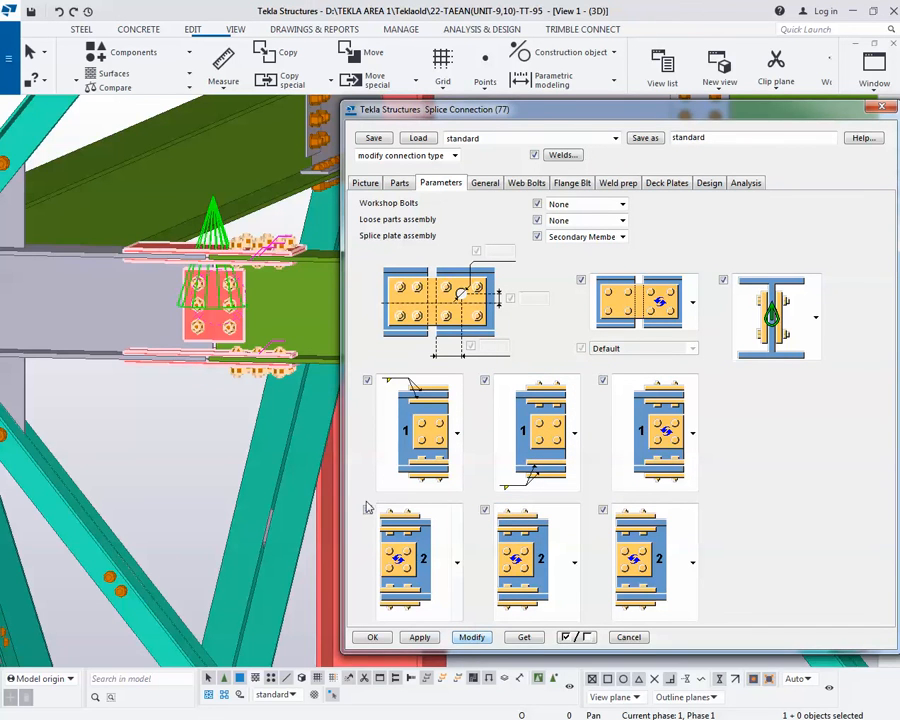
pyautogui.keyDown('ctrl'); pyautogui.moveTo(236, 420); pyautogui.dragTo(227, 342, button='middle'); pyautogui.keyUp('ctrl')
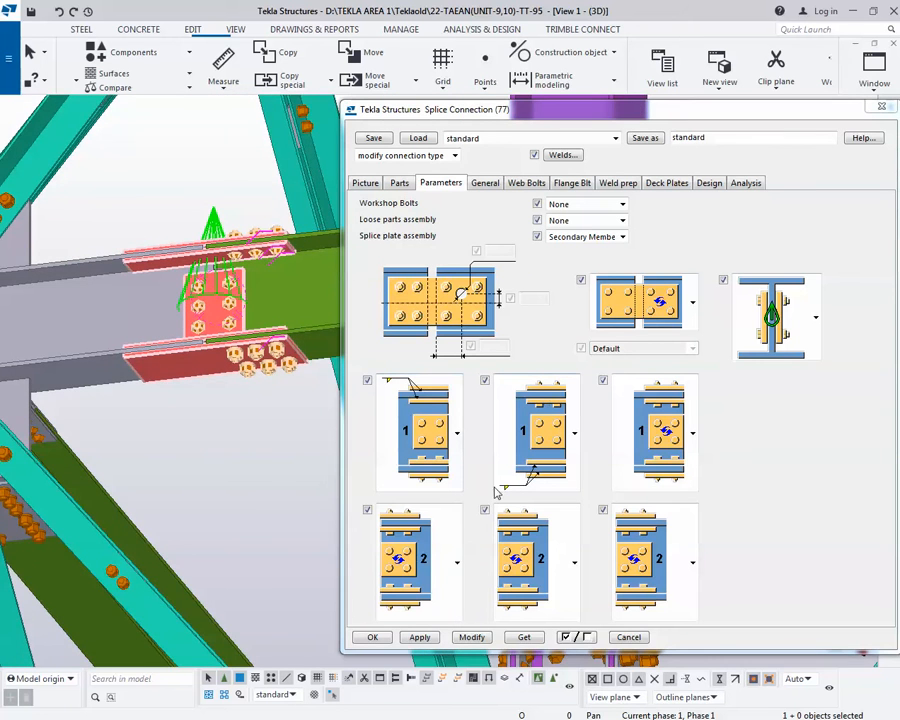
pyautogui.keyDown('ctrl'); pyautogui.moveTo(262, 440); pyautogui.dragTo(184, 338, button='middle'); pyautogui.keyUp('ctrl')
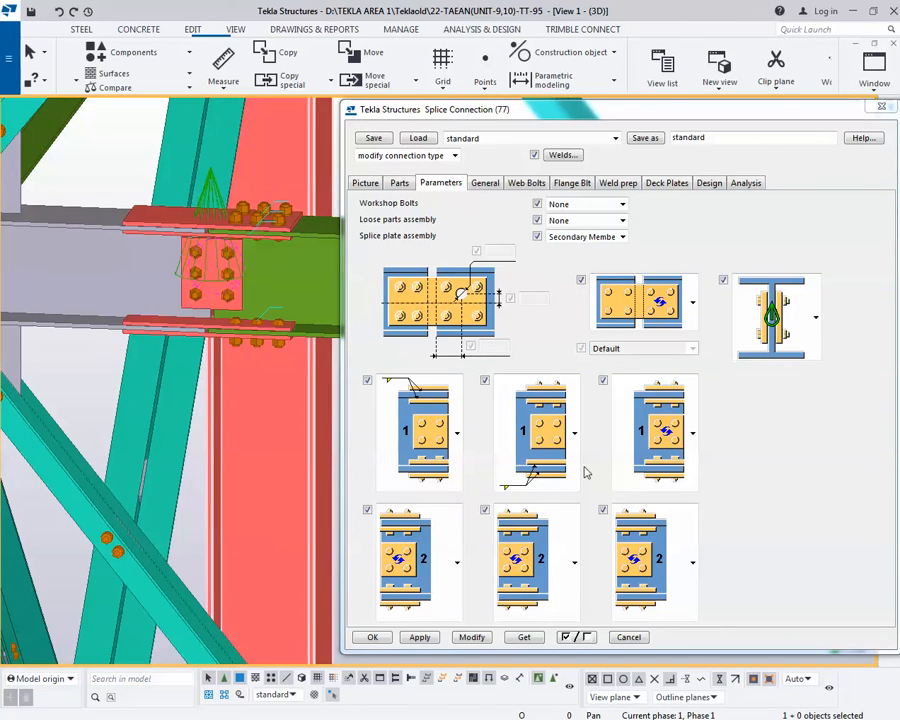
# - Choose welding instead of bolts for the web plate on beam 1, modify the connection and reselect the splice
pyautogui.click(650, 453)
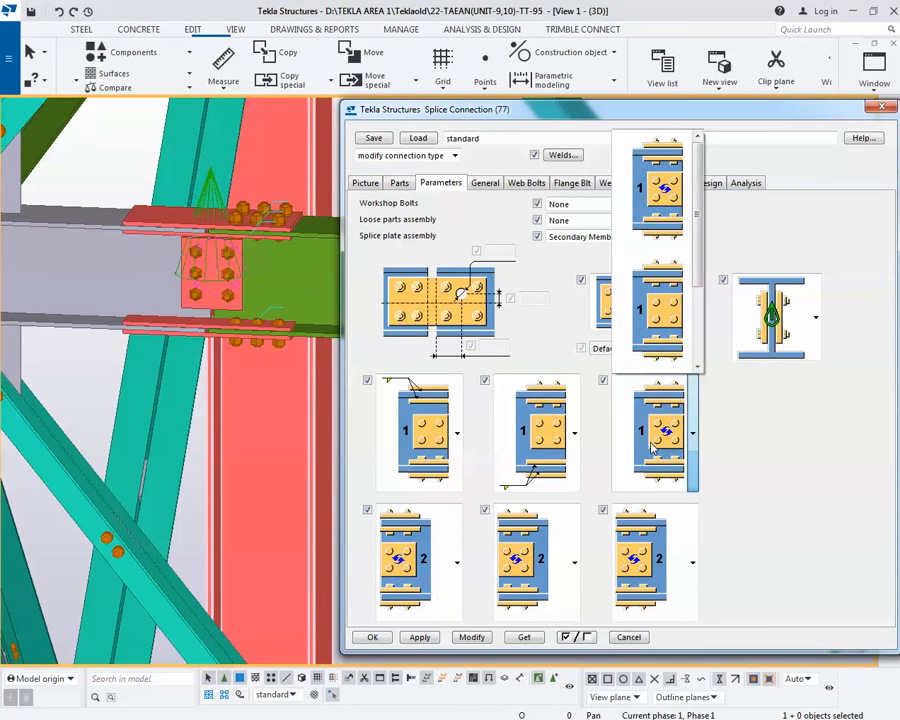
pyautogui.scroll(-2, 655, 300)
pyautogui.click(665, 343)
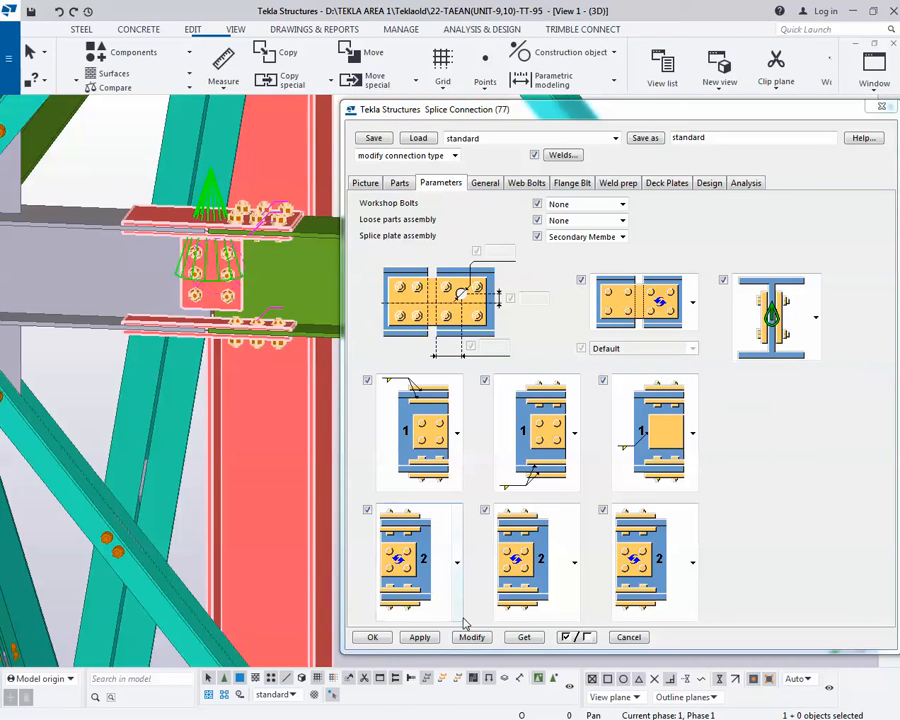
pyautogui.click(473, 639)
pyautogui.keyDown('ctrl'); pyautogui.moveTo(227, 384); pyautogui.dragTo(148, 196, button='middle'); pyautogui.keyUp('ctrl')
pyautogui.moveTo(75, 328); pyautogui.dragTo(69, 341)
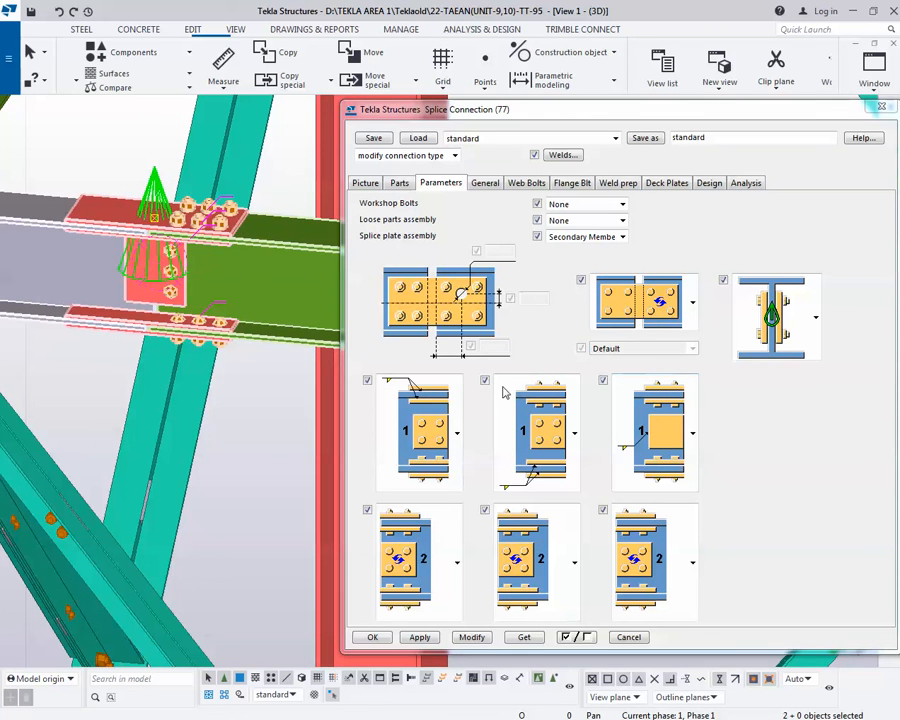
pyautogui.click(243, 421)
pyautogui.click(173, 273)
# - Choose welding instead of bolts for the top flange, bottom flange and web plates on beam 2 and modify the connection
pyautogui.click(430, 588)
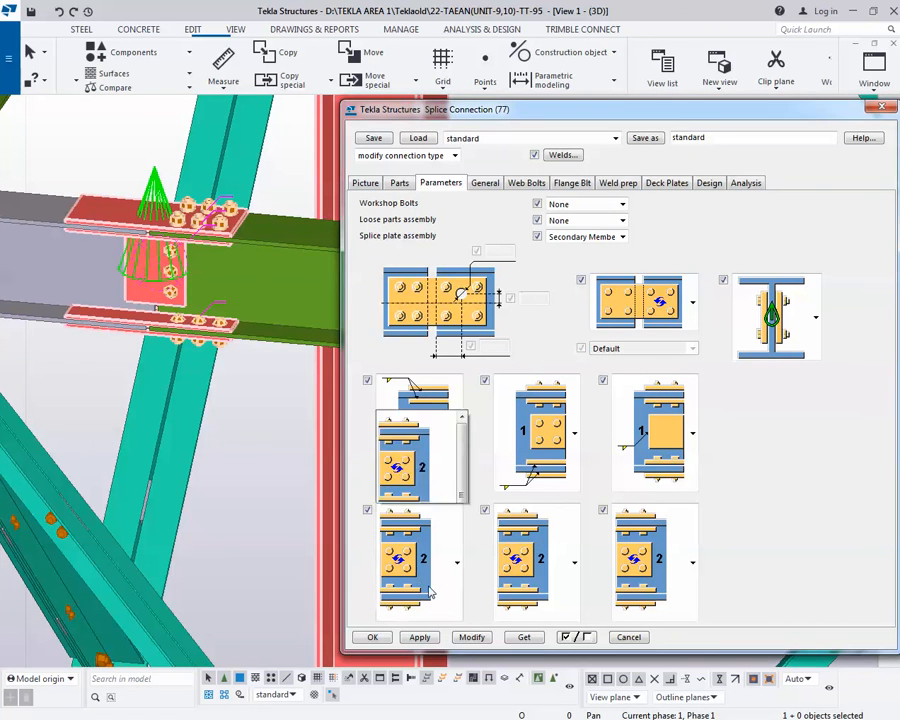
pyautogui.scroll(-3, 428, 580)
pyautogui.click(427, 427)
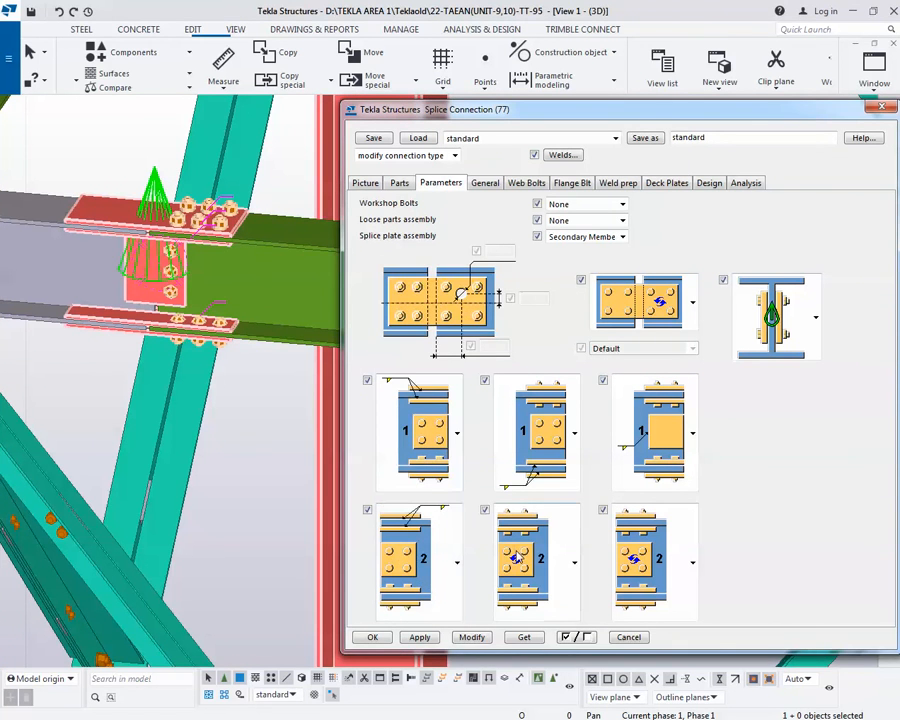
pyautogui.click(517, 560)
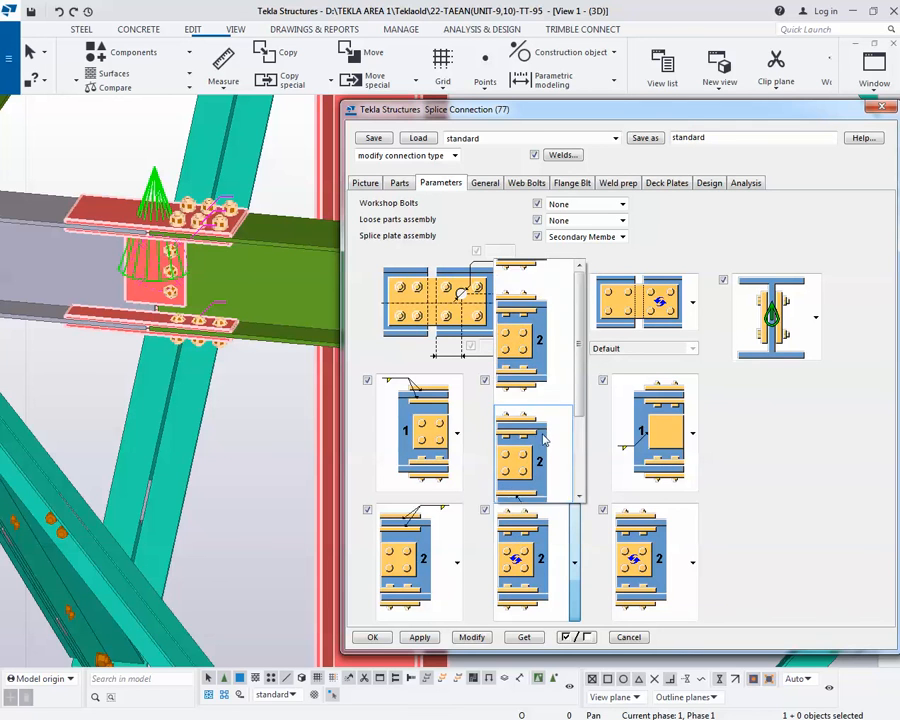
pyautogui.click(545, 455)
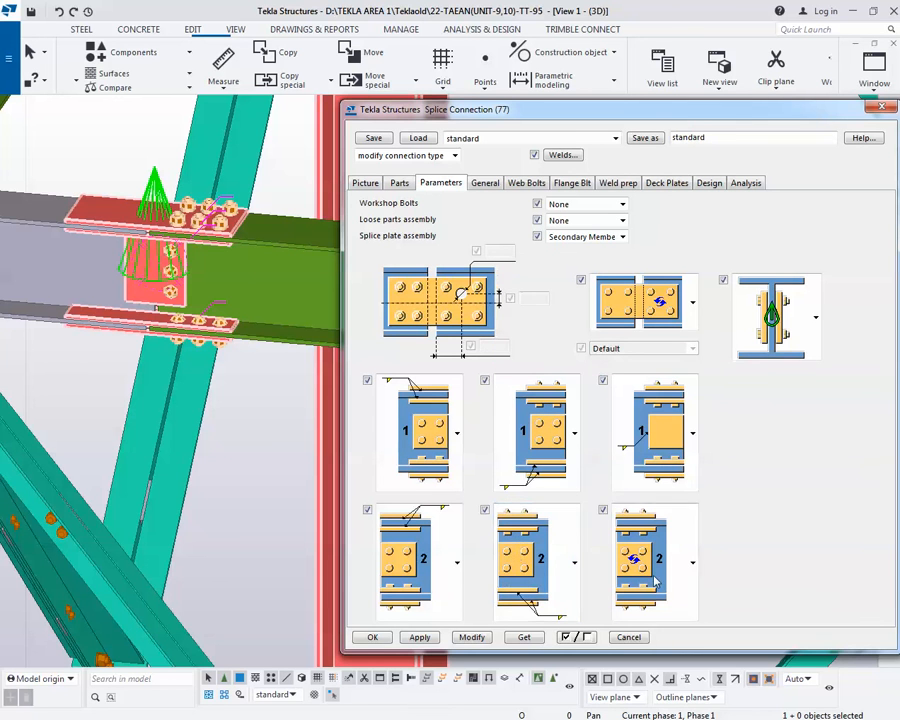
pyautogui.click(648, 465)
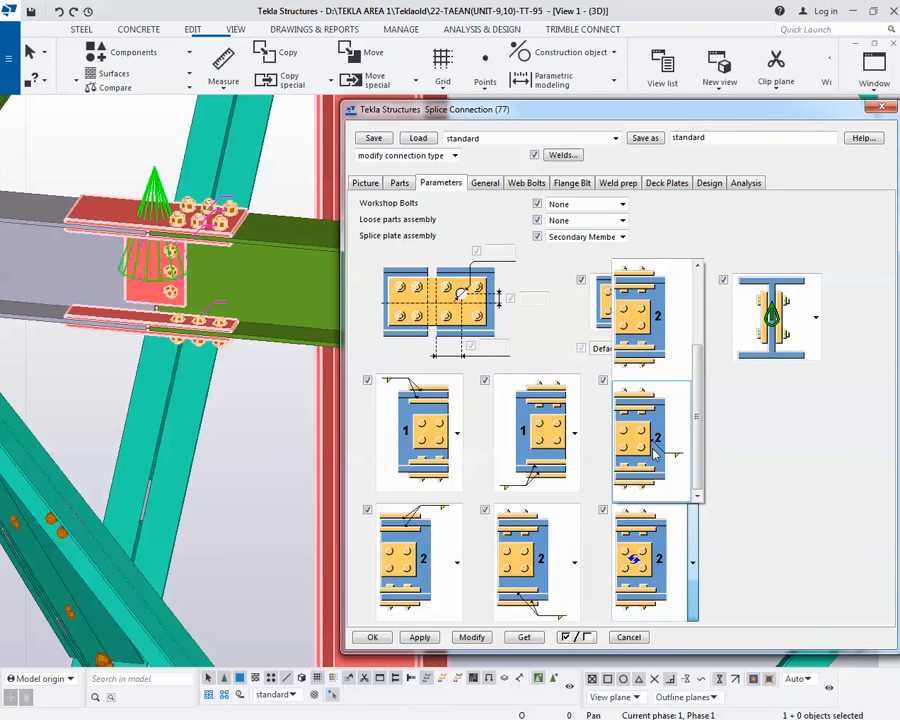
pyautogui.scroll(1, 656, 455)
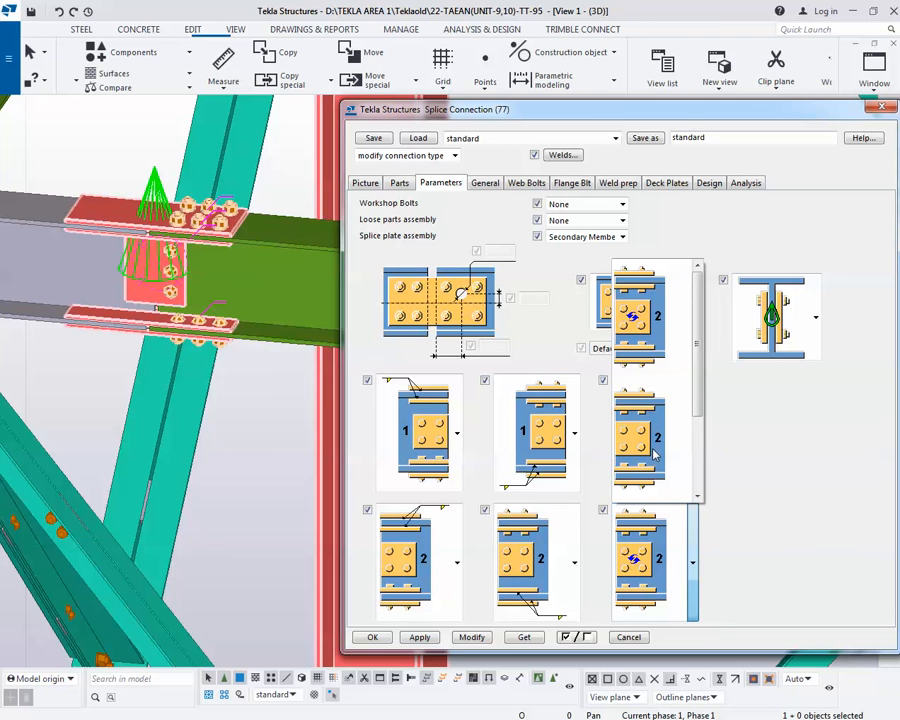
pyautogui.click(655, 460)
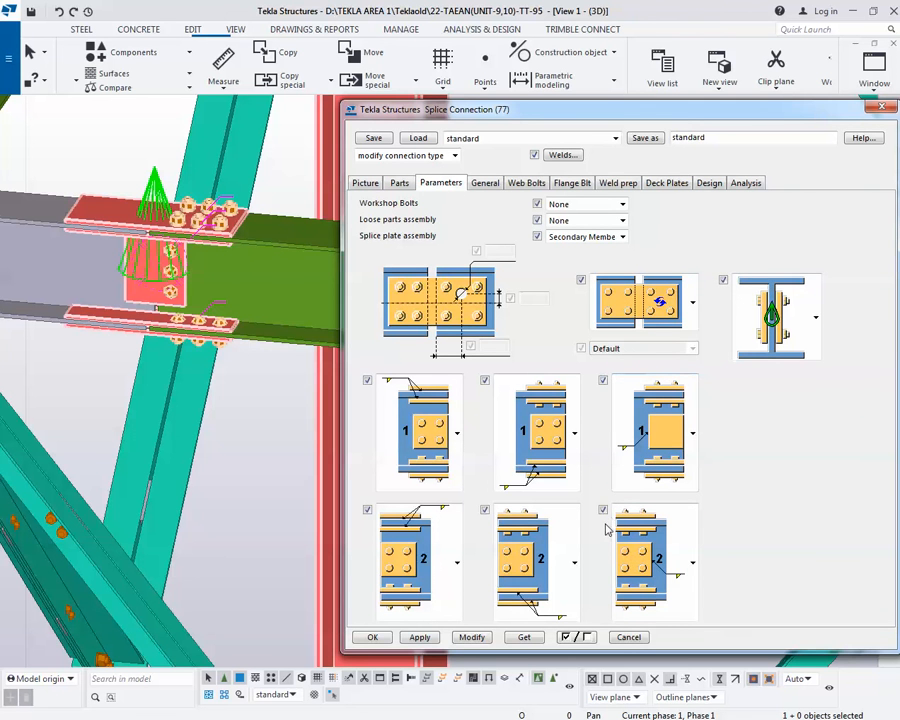
pyautogui.click(479, 646)
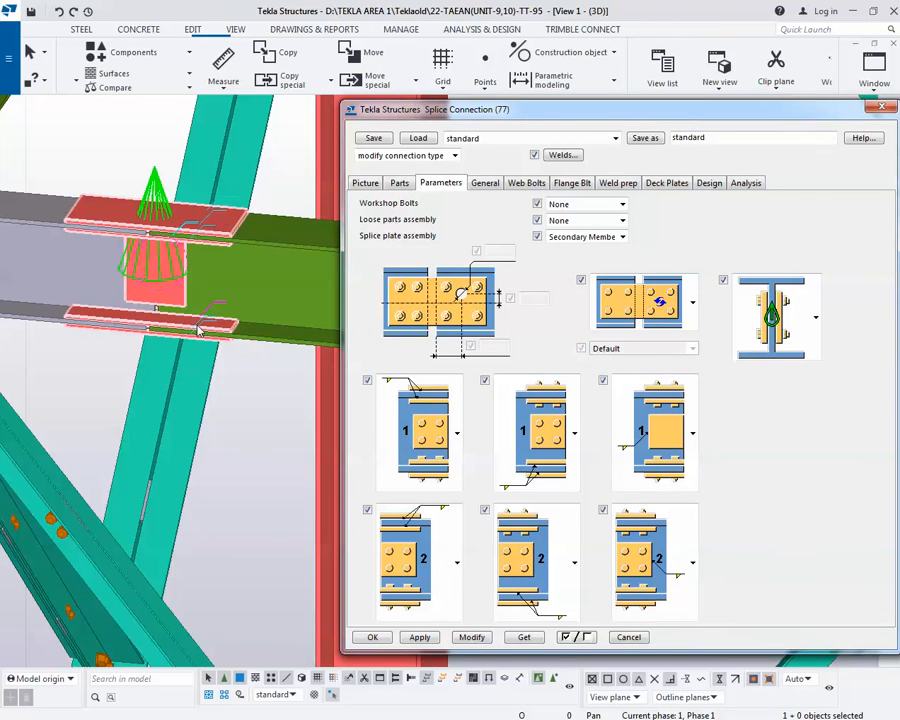
# - Examine the fully welded splice and check which parts belong to the assemblies of the beam, bracket and splice plates
pyautogui.click(199, 325)
pyautogui.scroll(-3, 199, 277)
pyautogui.moveTo(220, 319); pyautogui.dragTo(218, 312, button='middle')
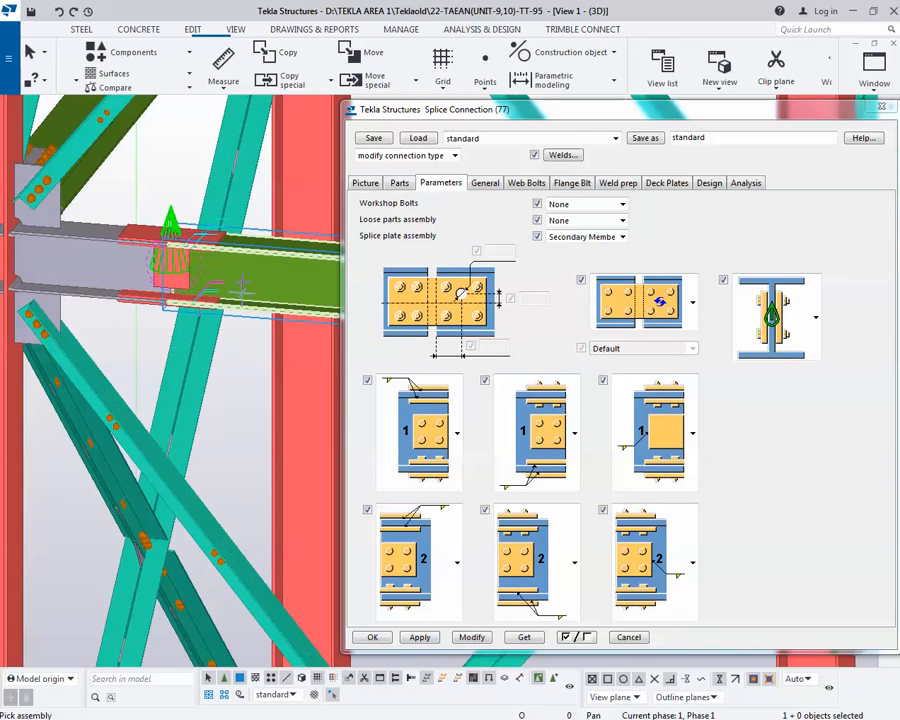
pyautogui.click(242, 290)
pyautogui.click(100, 264)
pyautogui.click(184, 268)
pyautogui.scroll(1, 190, 267)
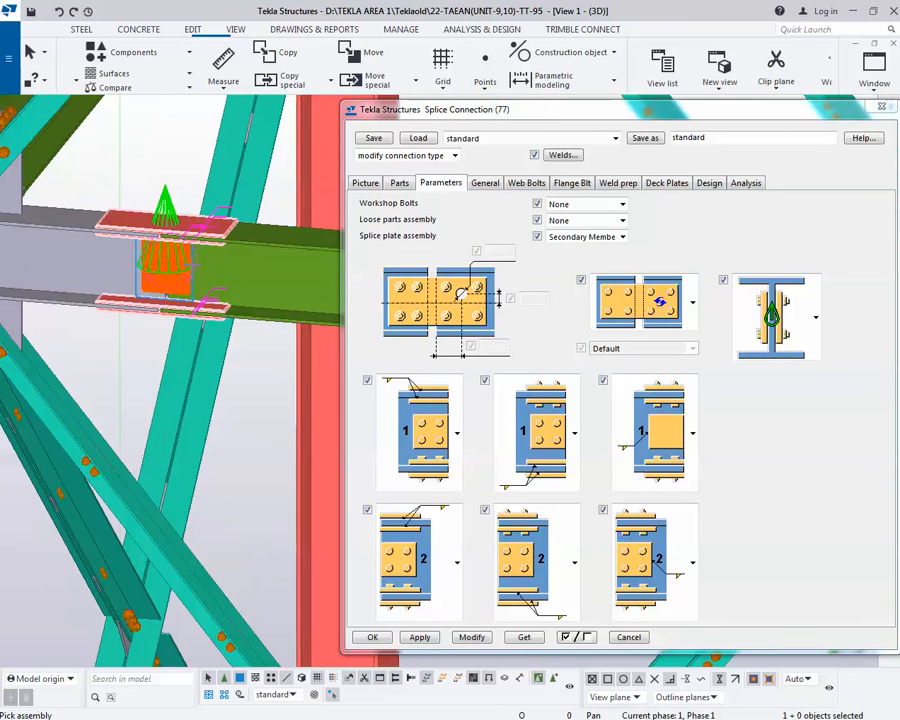
pyautogui.click(267, 281)
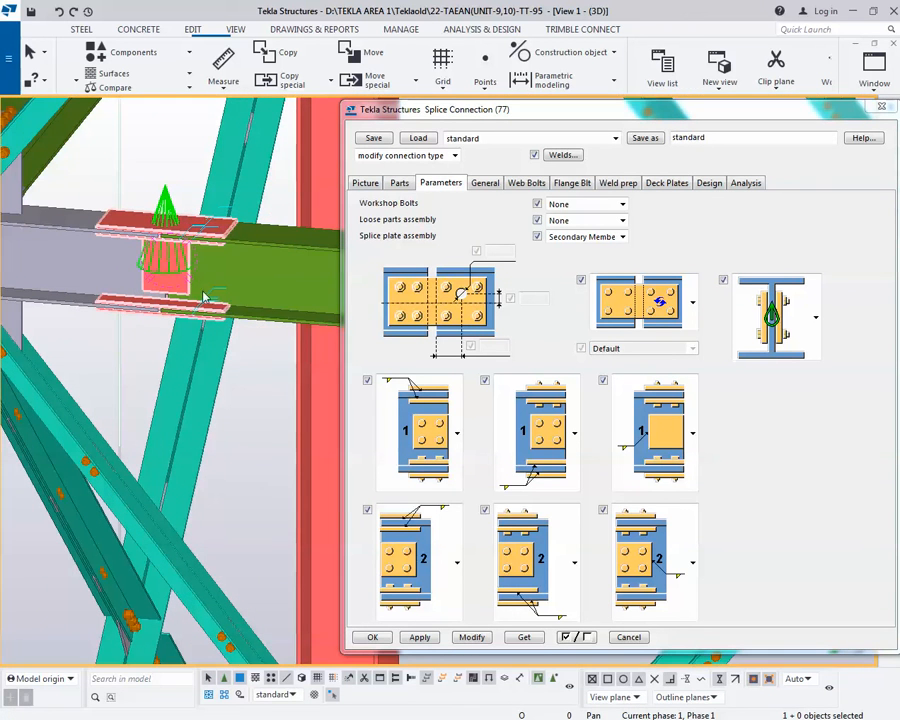
# - Restore the default attachment for the top flange, bottom flange and web plates on beam 1
pyautogui.click(414, 432)
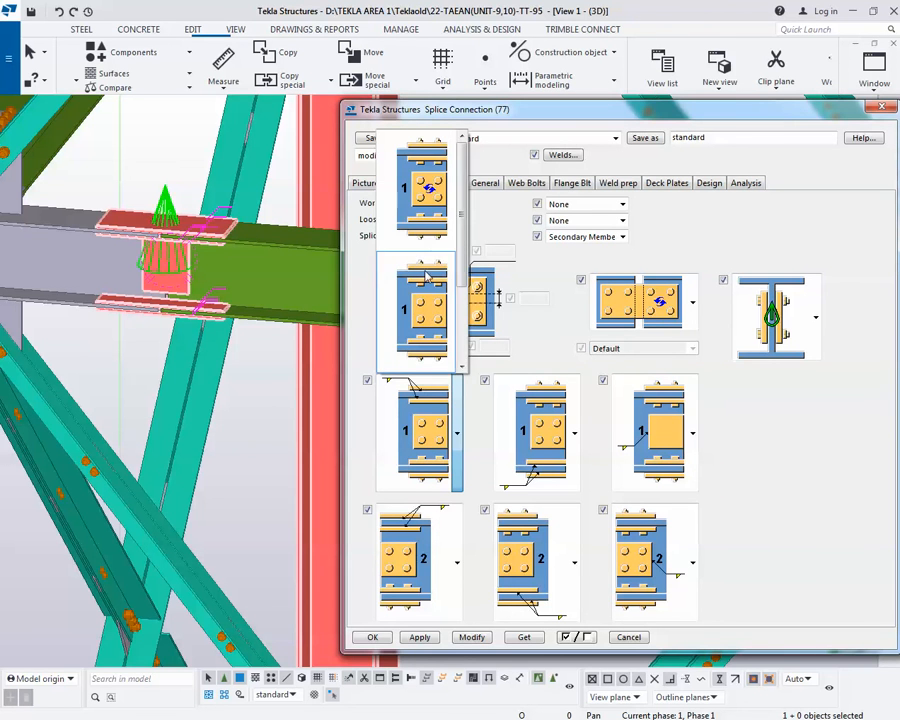
pyautogui.click(424, 305)
pyautogui.click(520, 405)
pyautogui.click(535, 240)
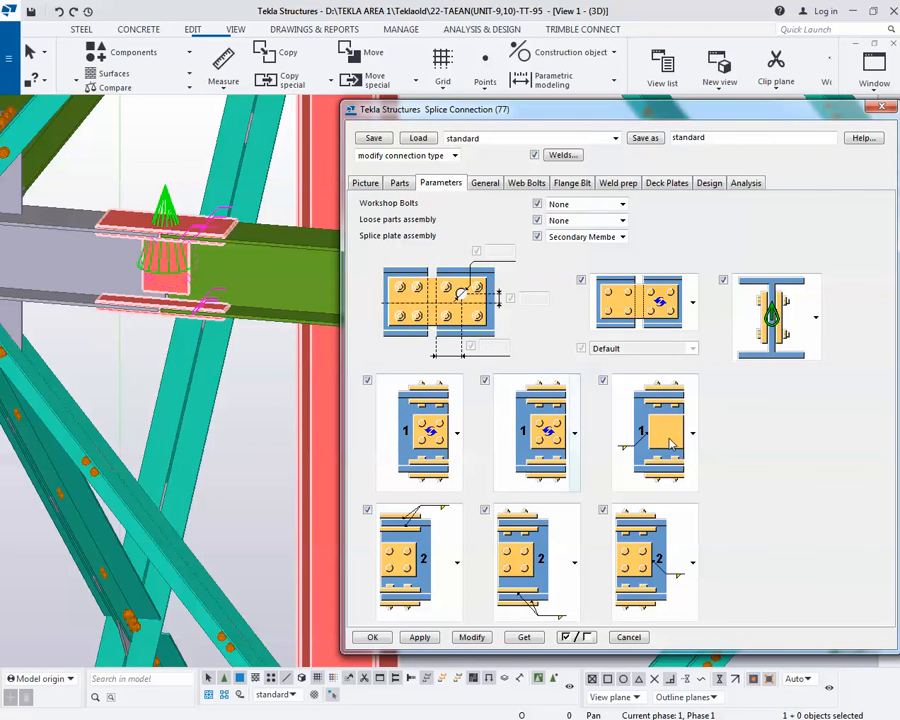
pyautogui.click(660, 432)
pyautogui.click(655, 240)
# - Restore the default attachment for the top and bottom flange plates on beam 2
pyautogui.click(422, 560)
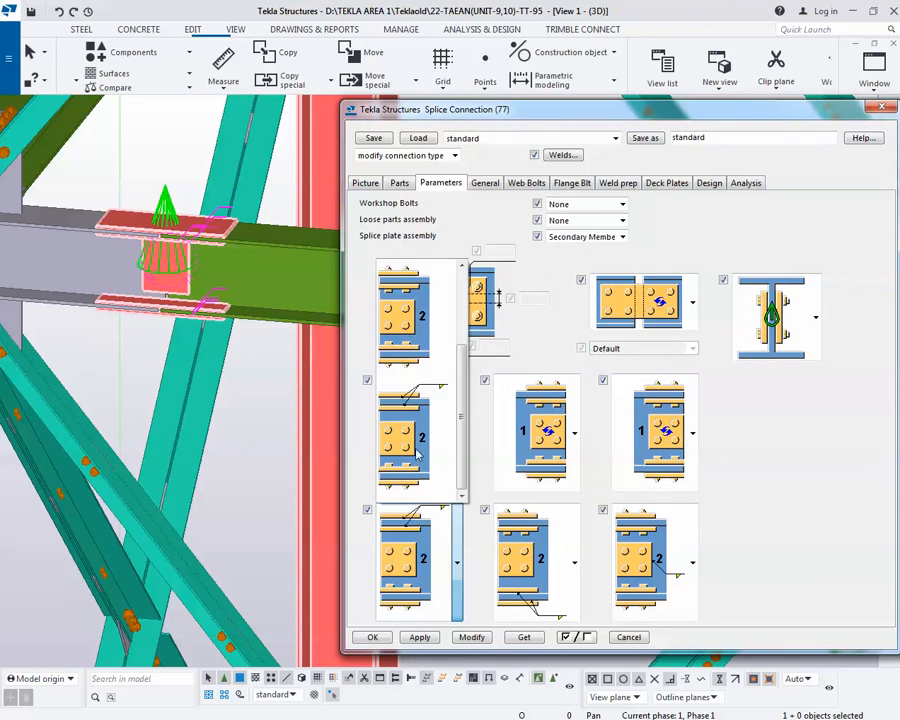
pyautogui.scroll(3, 413, 444)
pyautogui.click(413, 325)
pyautogui.click(540, 545)
pyautogui.scroll(3, 535, 420)
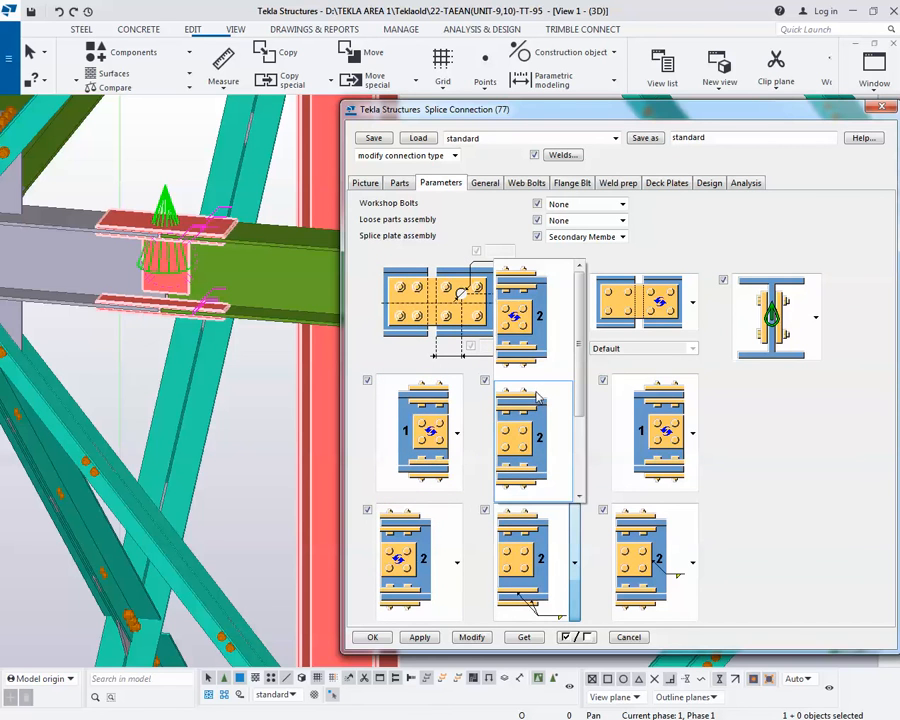
pyautogui.click(525, 315)
# - Restore the default attachment for the web plate on beam 2, modify the connection and redraw the view
pyautogui.click(692, 560)
pyautogui.scroll(3, 632, 405)
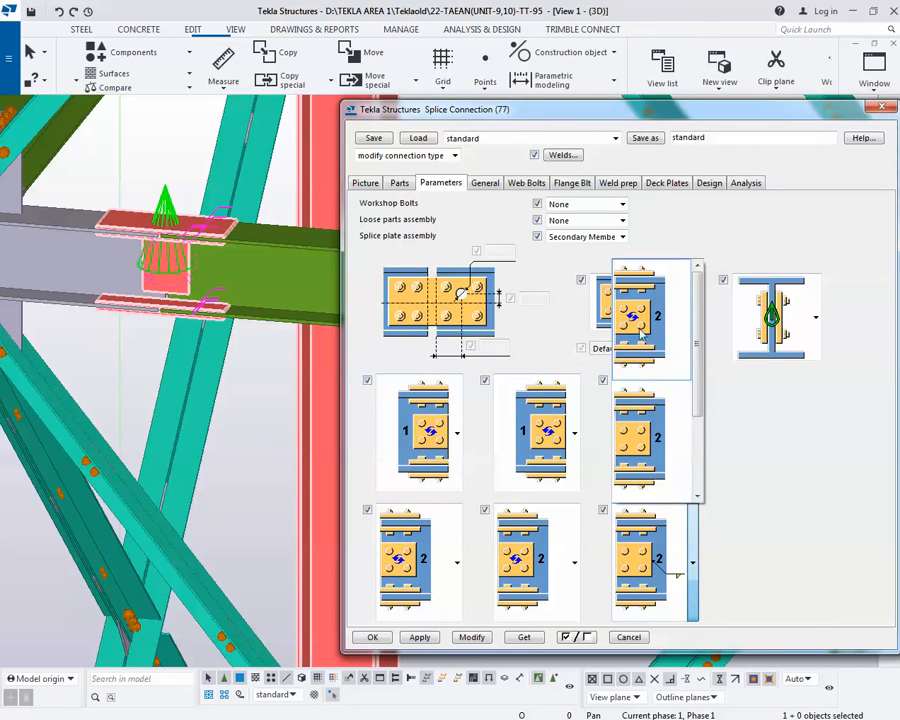
pyautogui.click(637, 325)
pyautogui.click(472, 638)
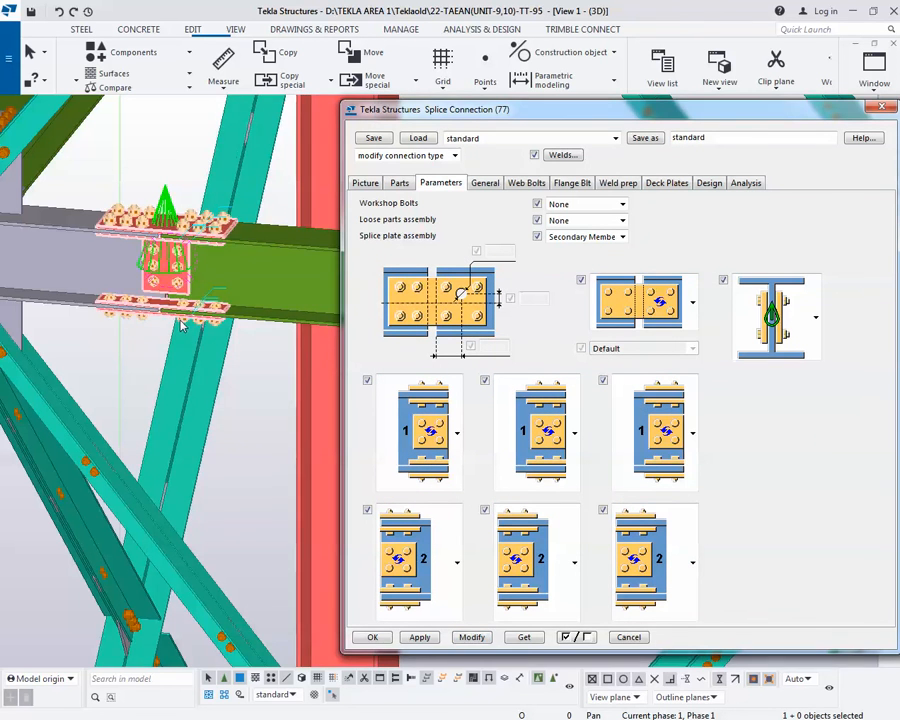
pyautogui.moveTo(201, 274); pyautogui.dragTo(165, 249, button='middle')
pyautogui.rightClick(177, 232)
pyautogui.click(236, 293)
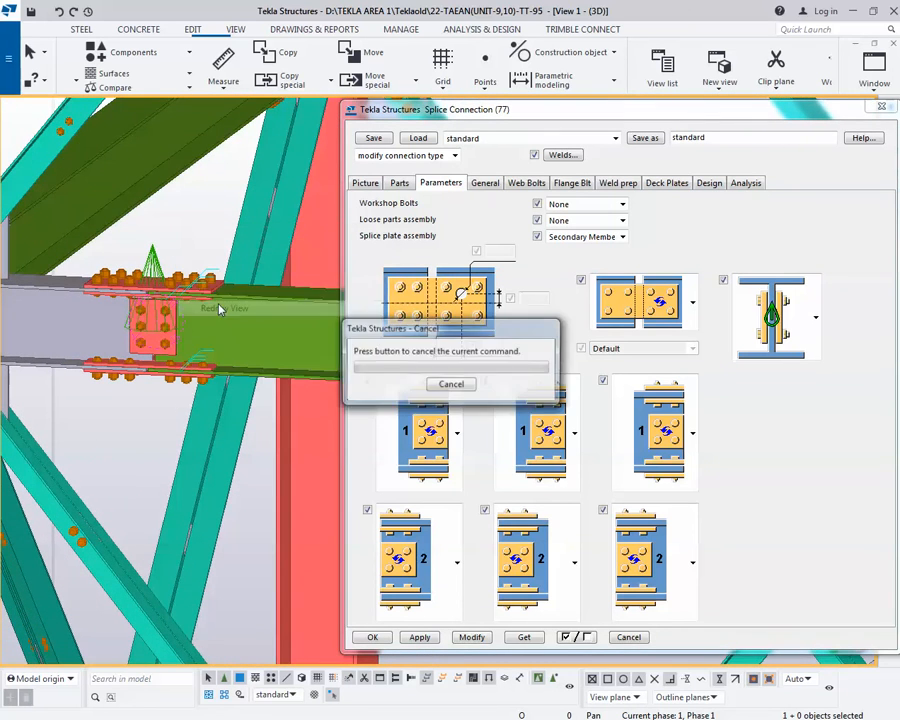
pyautogui.keyDown('ctrl'); pyautogui.moveTo(173, 323); pyautogui.dragTo(165, 297, button='middle'); pyautogui.keyUp('ctrl')
# - Set the splice's class to 99, modify the connection, close its properties and redraw the view to compare both beam-end splices
pyautogui.click(488, 185)
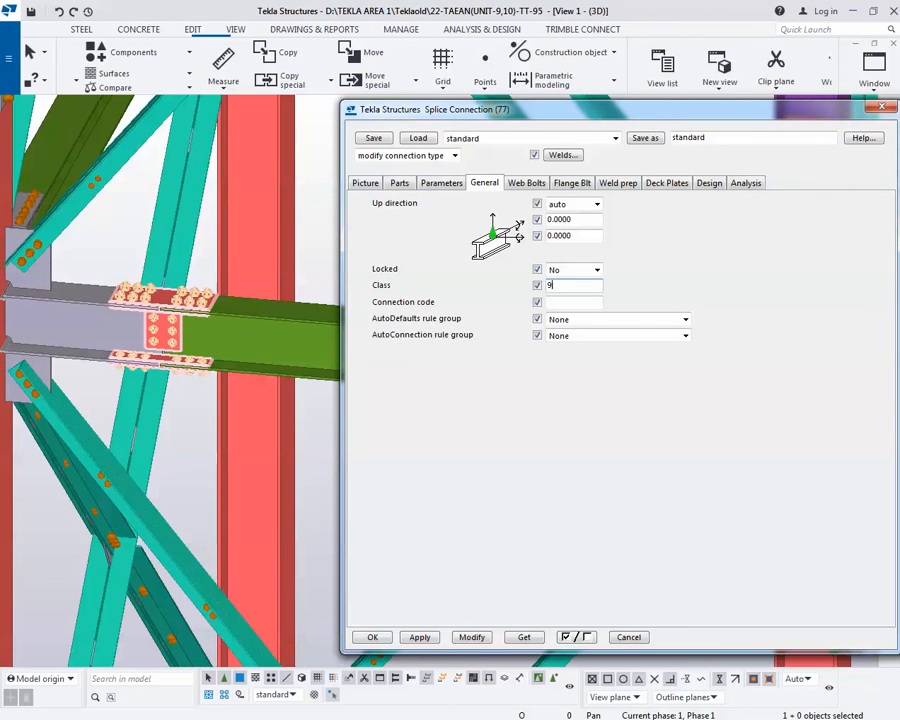
pyautogui.click(479, 640)
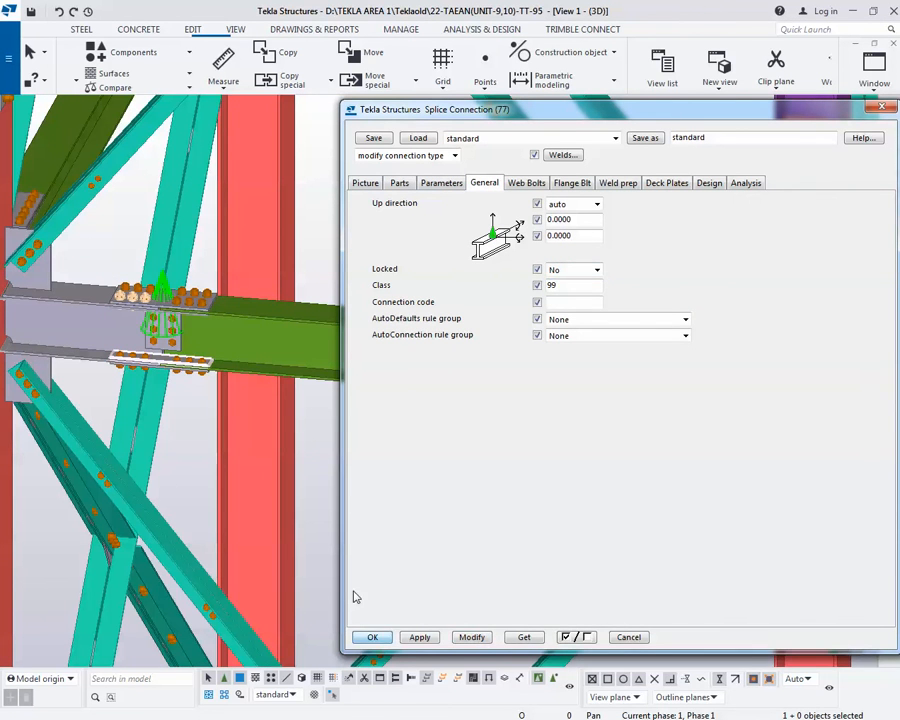
pyautogui.click(372, 637)
pyautogui.rightClick(350, 182)
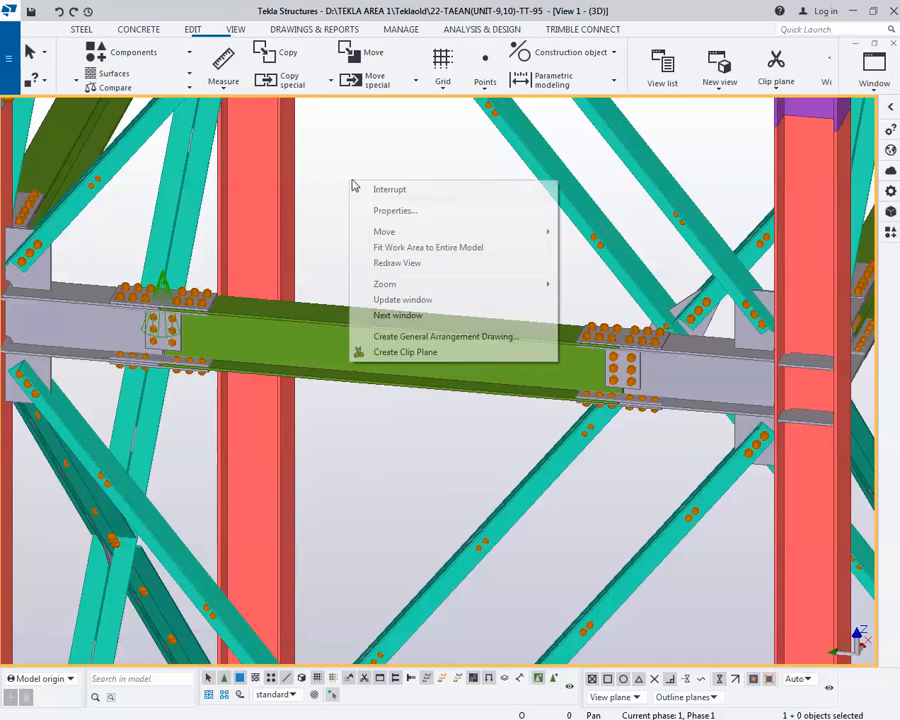
pyautogui.click(397, 263)
pyautogui.scroll(2, 170, 340)
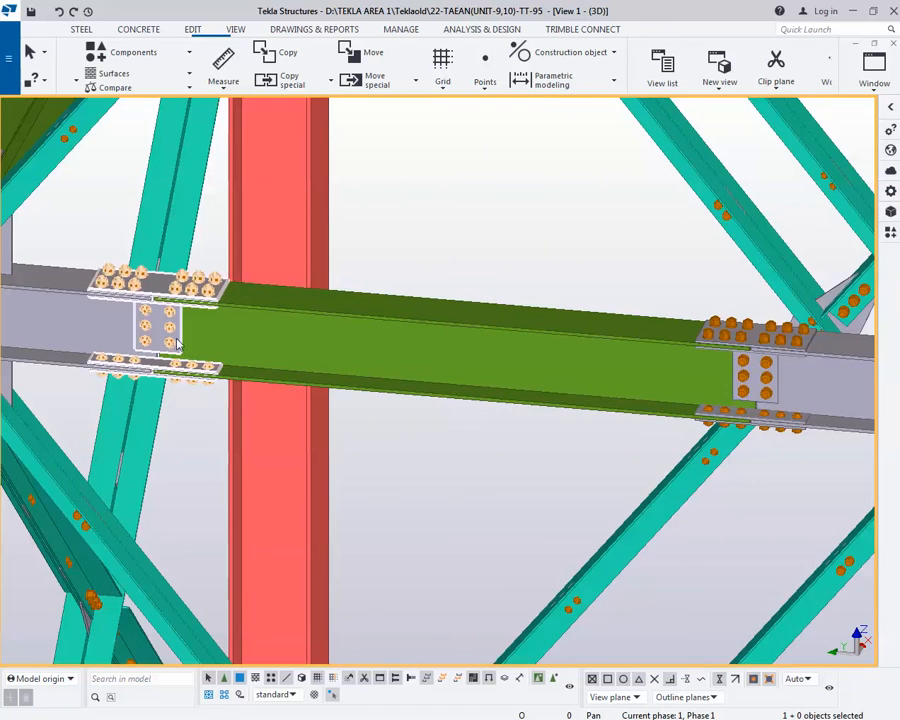
pyautogui.scroll(-2, 284, 287)
pyautogui.keyDown('ctrl'); pyautogui.moveTo(325, 303); pyautogui.dragTo(366, 285, button='middle'); pyautogui.keyUp('ctrl')
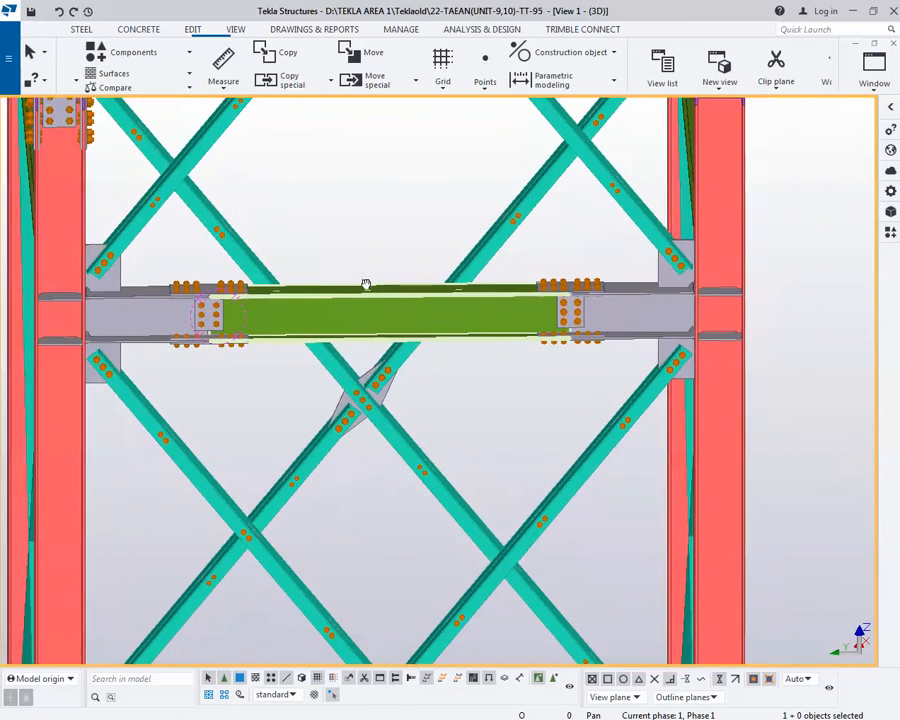
pyautogui.scroll(2, 222, 325)
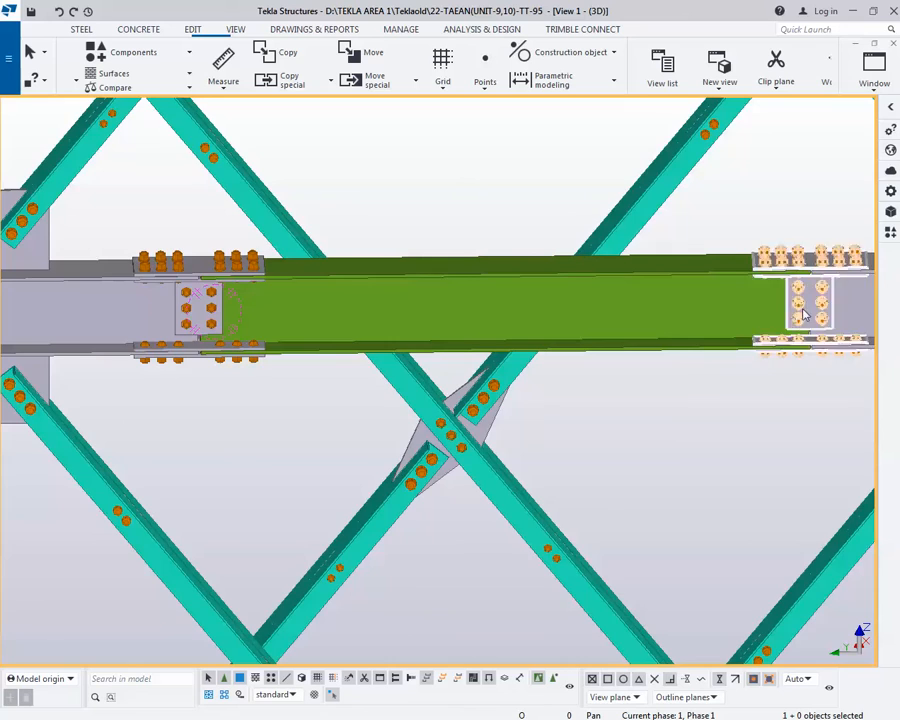
pyautogui.scroll(-3, 257, 327)
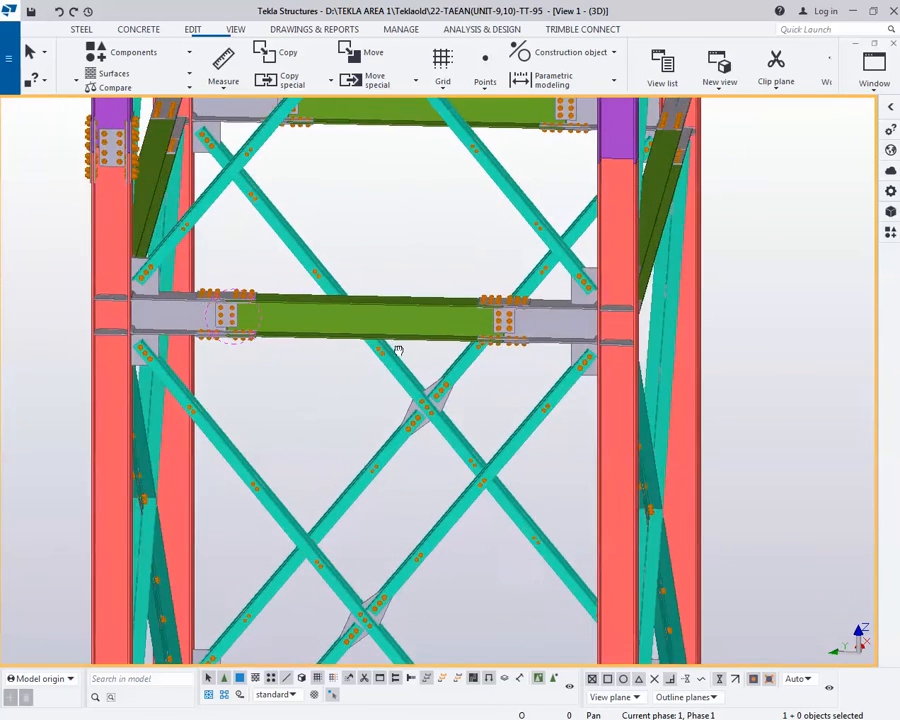
# - Centre the view rotation on the unspliced column joint and accept the settings of the neighbouring column's existing splice connection
pyautogui.moveTo(469, 301); pyautogui.dragTo(336, 383, button='middle')
pyautogui.keyDown('ctrl'); pyautogui.moveTo(502, 309); pyautogui.dragTo(463, 305, button='middle'); pyautogui.keyUp('ctrl')
pyautogui.scroll(3, 489, 263)
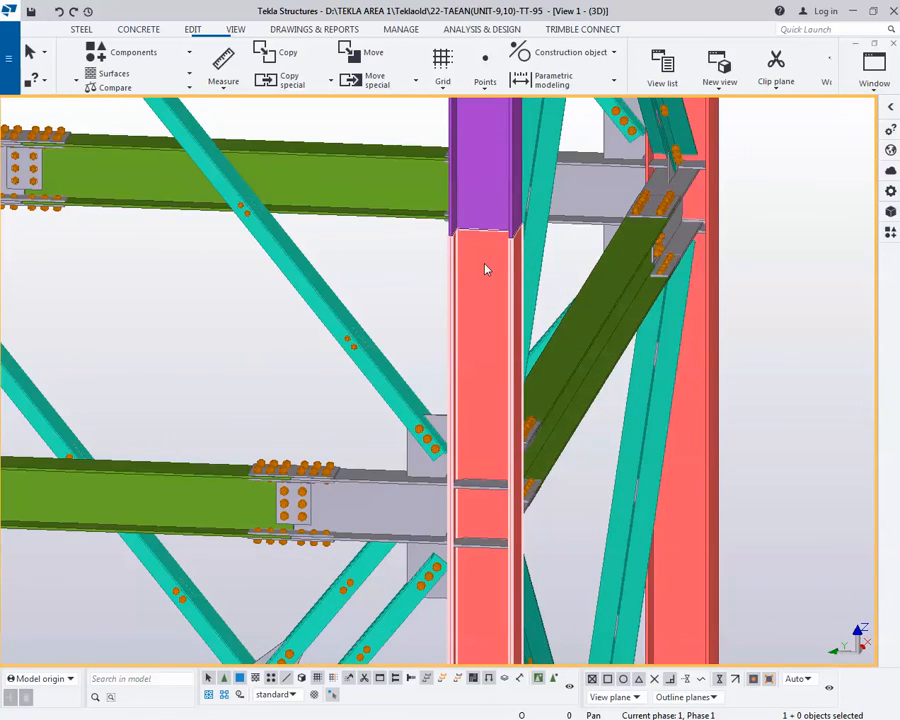
pyautogui.press('v')
pyautogui.click(484, 237)
pyautogui.moveTo(514, 267); pyautogui.dragTo(471, 313, button='middle')
pyautogui.keyDown('ctrl'); pyautogui.moveTo(471, 313); pyautogui.dragTo(432, 347, button='middle'); pyautogui.keyUp('ctrl')
pyautogui.moveTo(550, 304); pyautogui.dragTo(469, 361, button='middle')
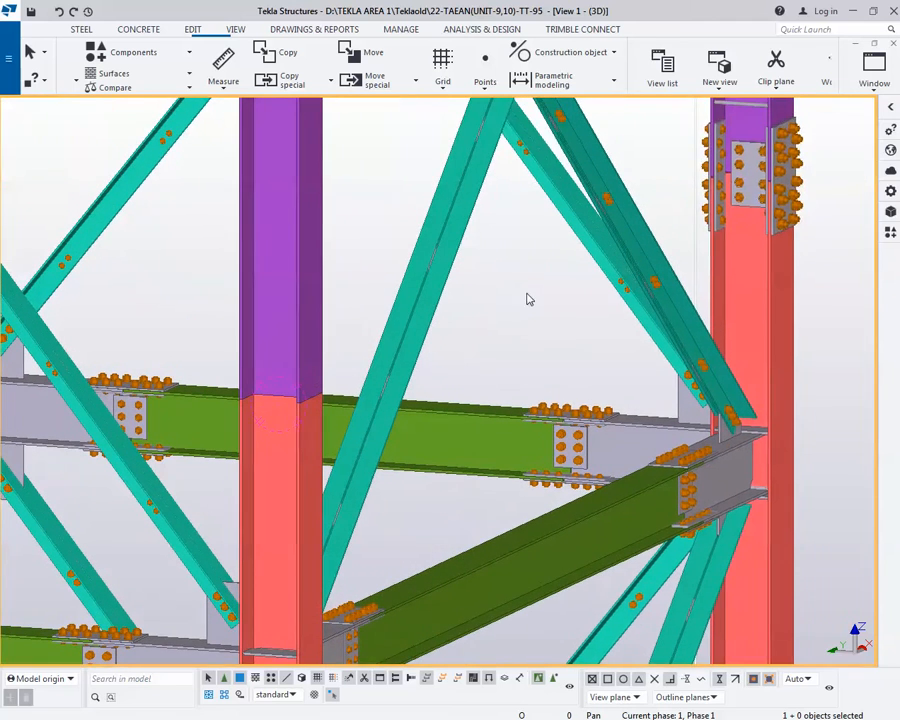
pyautogui.doubleClick(758, 176)
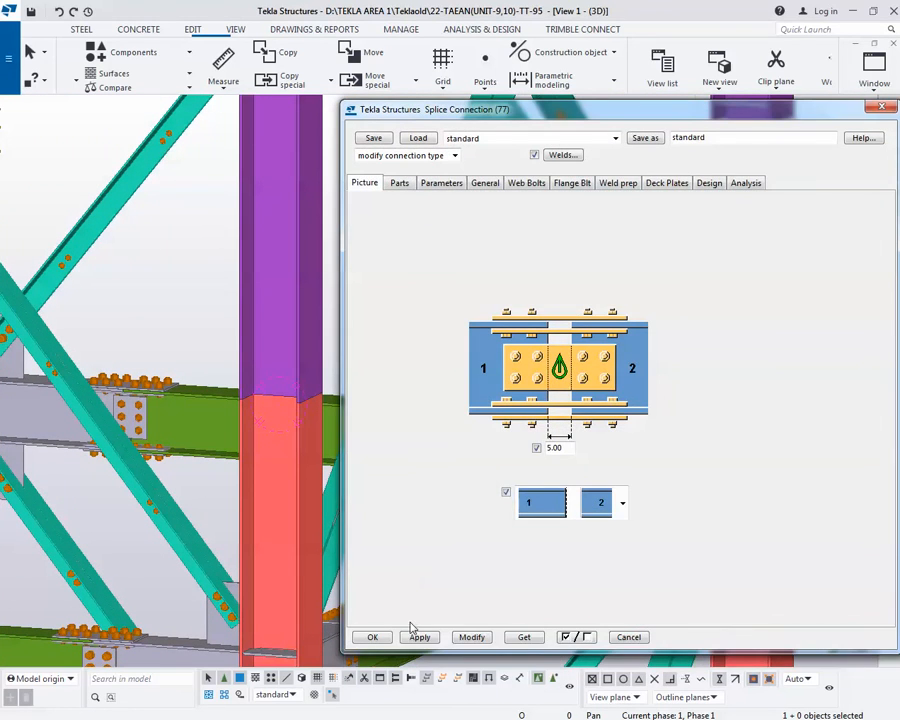
pyautogui.click(386, 640)
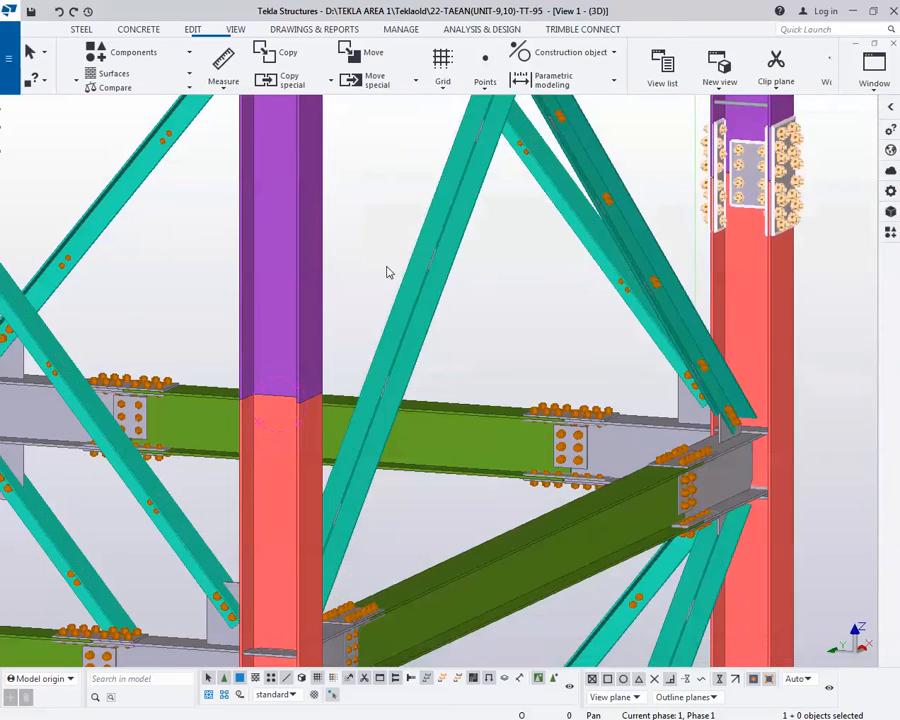
# - Join the lower red column to the upper purple column with Splice connection (77), redraw the view and inspect the joint
pyautogui.hotkey('ctrl', 'f')
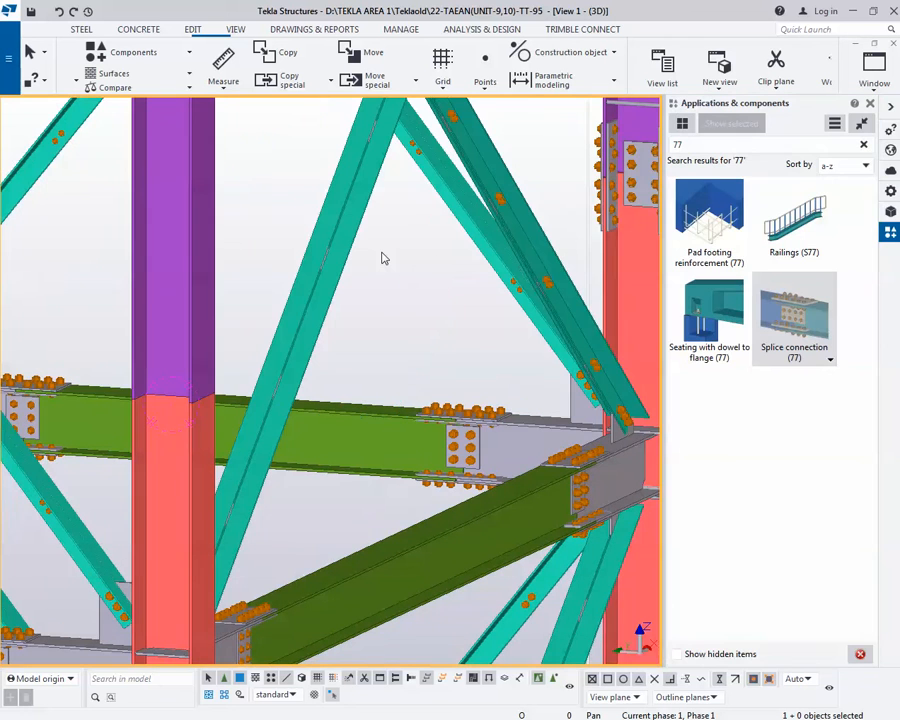
pyautogui.click(787, 310)
pyautogui.click(181, 449)
pyautogui.click(186, 307)
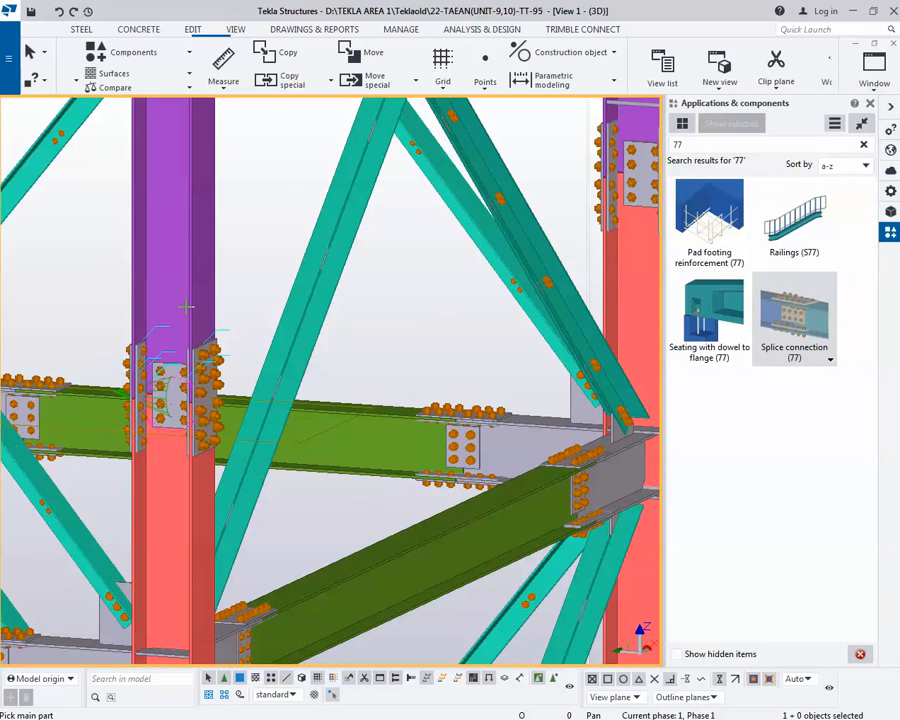
pyautogui.rightClick(241, 228)
pyautogui.click(276, 305)
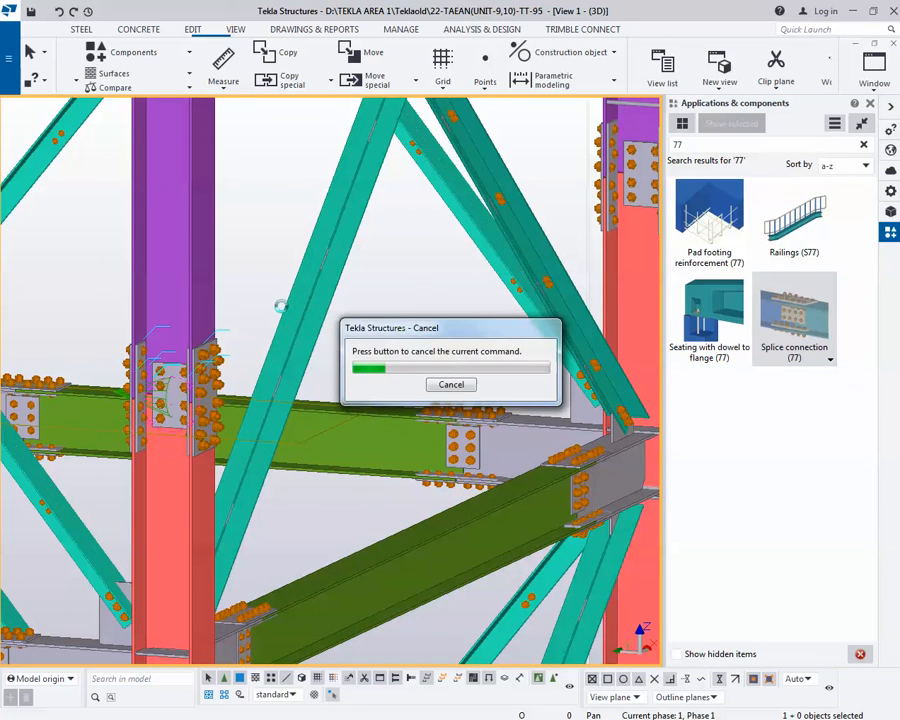
pyautogui.scroll(5, 203, 374)
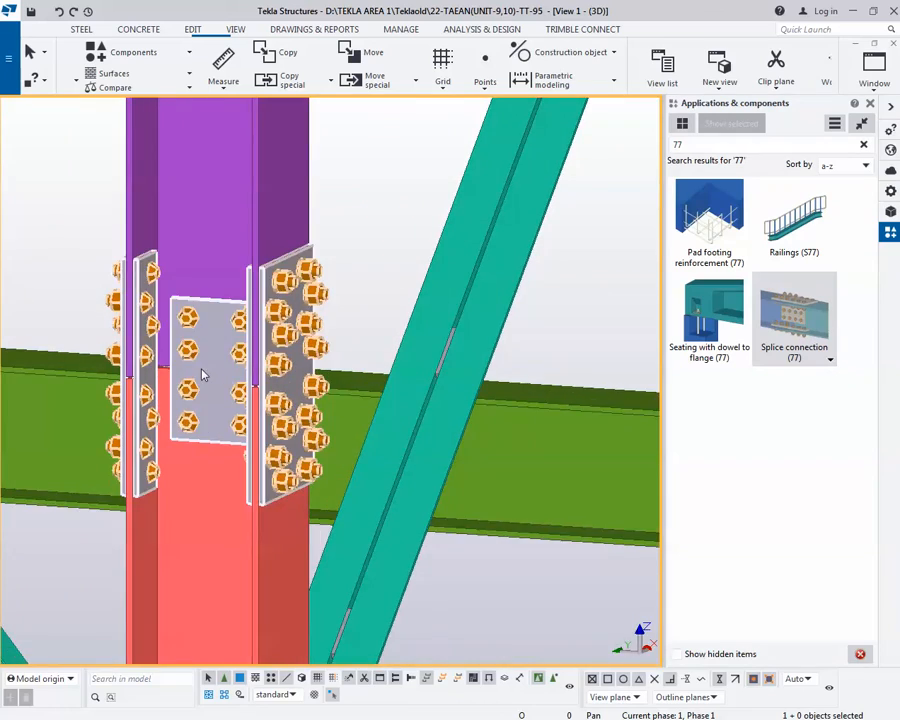
pyautogui.scroll(-3, 240, 334)
pyautogui.moveTo(332, 322)
pyautogui.keyDown('ctrl'); pyautogui.mouseDown(button='middle')
pyautogui.moveTo(382, 319)
pyautogui.moveTo(343, 328)
pyautogui.mouseUp(button='middle'); pyautogui.keyUp('ctrl')
pyautogui.scroll(-5, 343, 328)
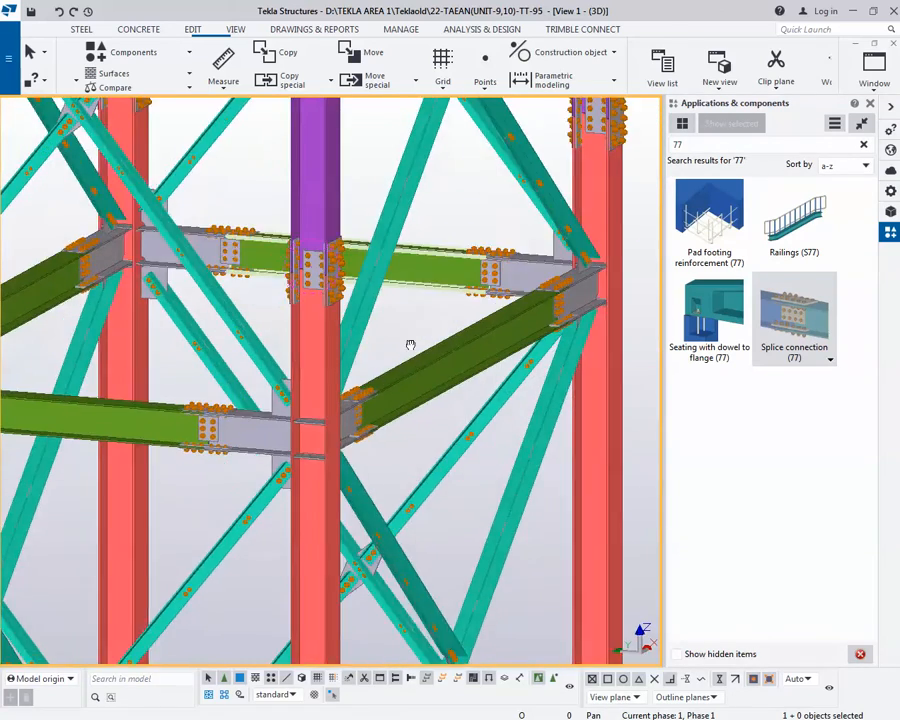
pyautogui.scroll(-2, 402, 333)
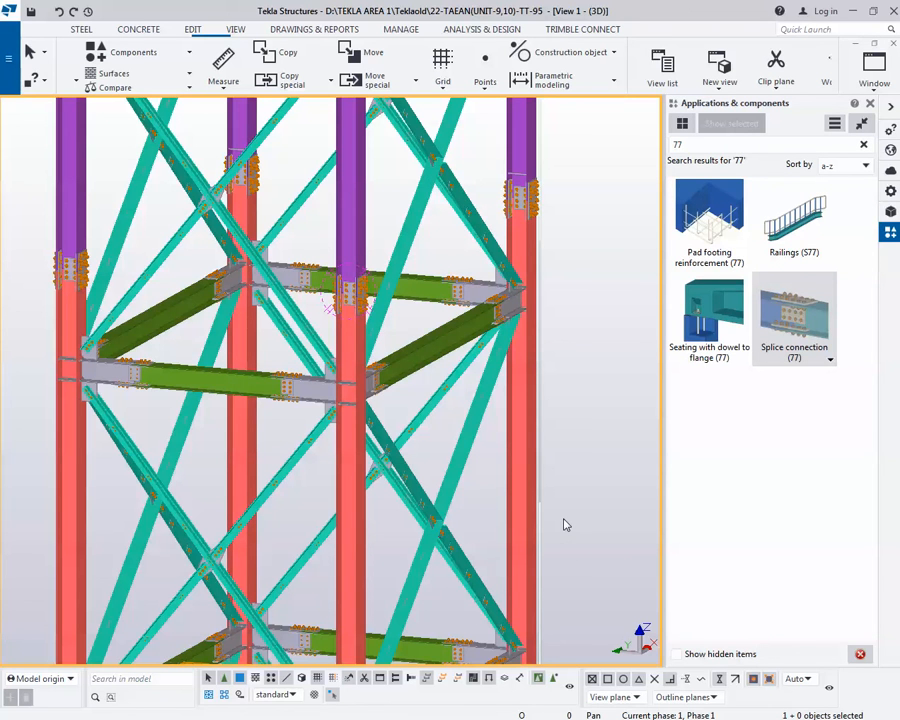
# - Close the component catalogue and examine the existing splice connections on the tower columns and the green roof rafters
pyautogui.scroll(-1, 417, 432)
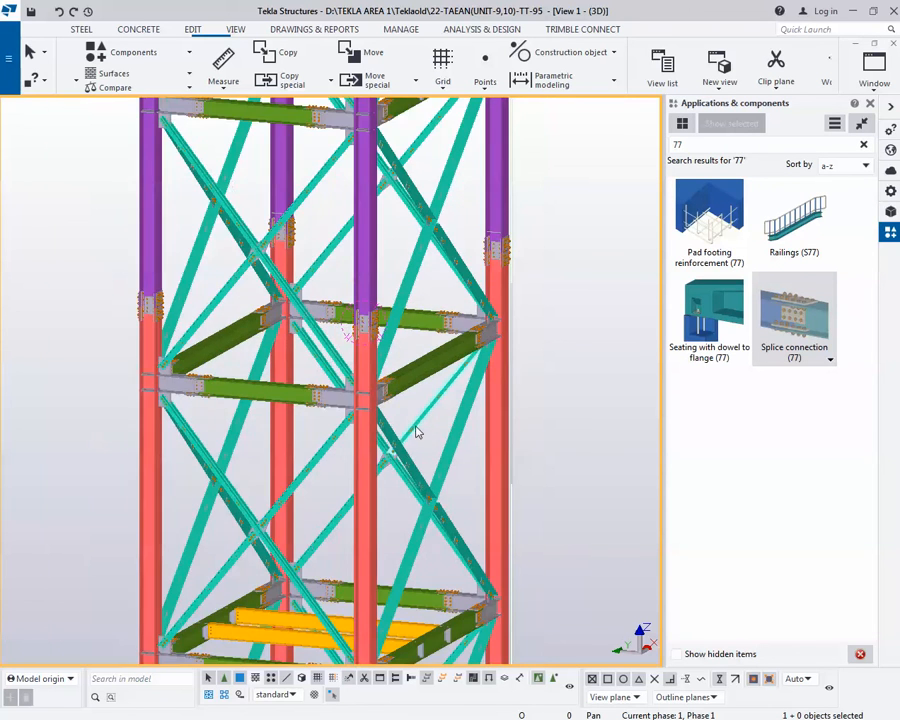
pyautogui.click(891, 109)
pyautogui.scroll(-2, 575, 331)
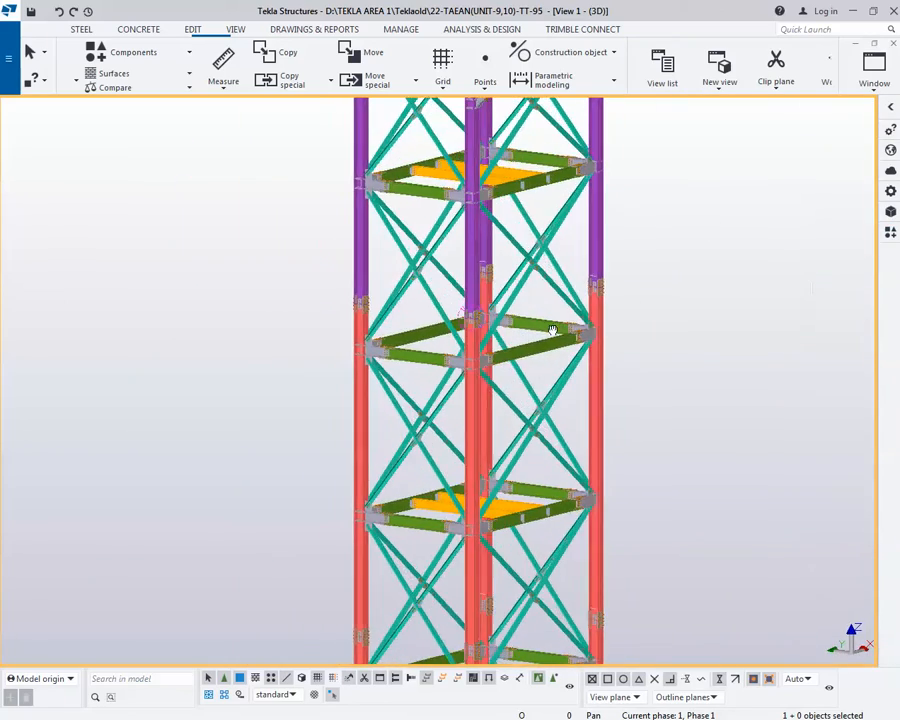
pyautogui.scroll(5, 370, 530)
pyautogui.scroll(-5, 370, 530)
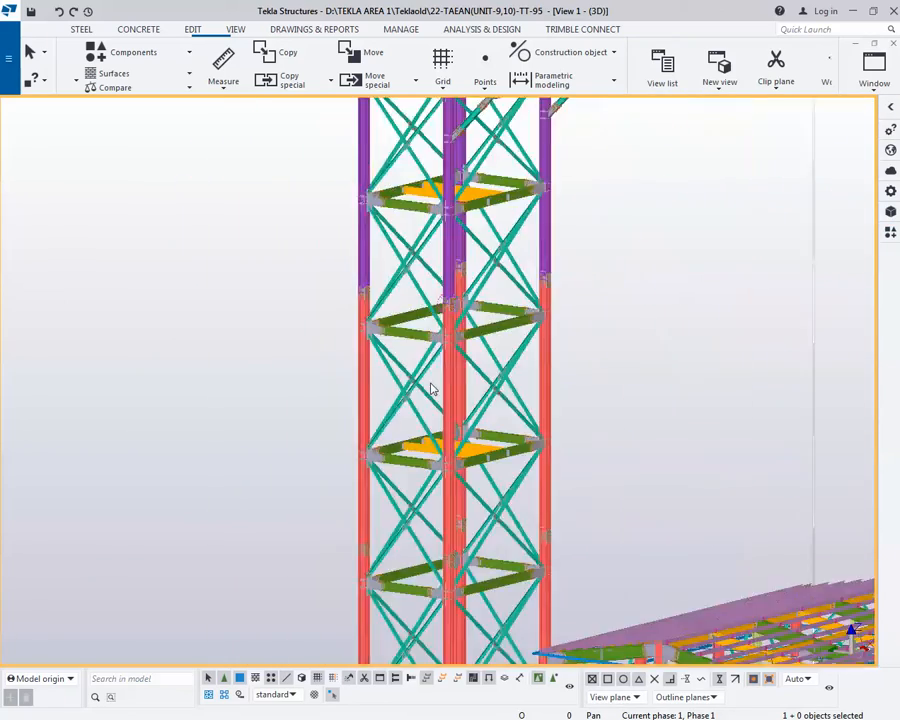
pyautogui.scroll(3, 447, 236)
pyautogui.moveTo(448, 238); pyautogui.dragTo(458, 415, button='middle')
pyautogui.scroll(6, 340, 197)
pyautogui.scroll(5, 337, 197)
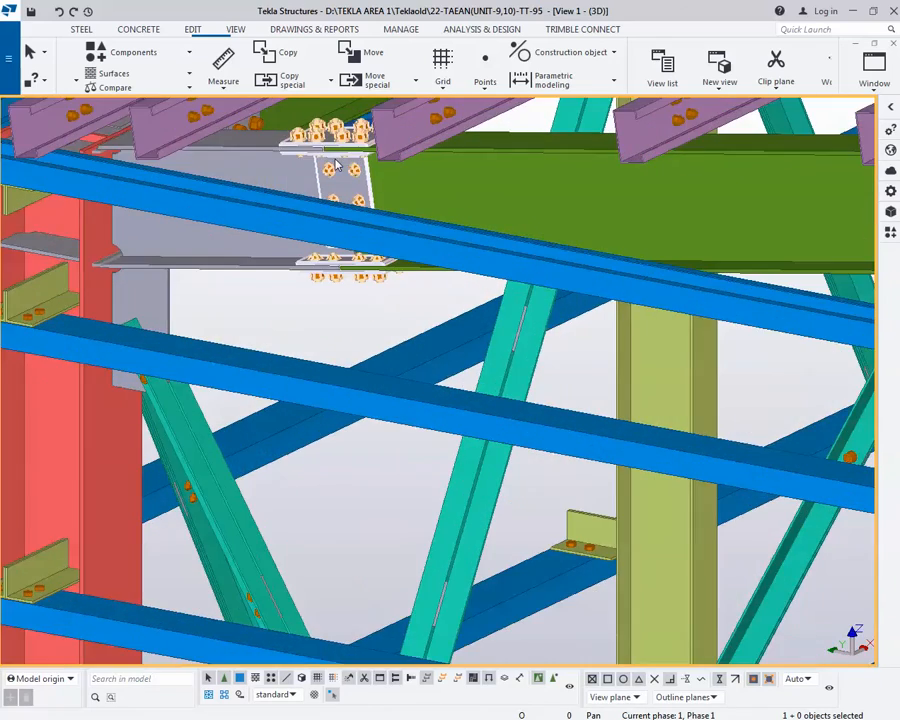
pyautogui.scroll(-6, 335, 156)
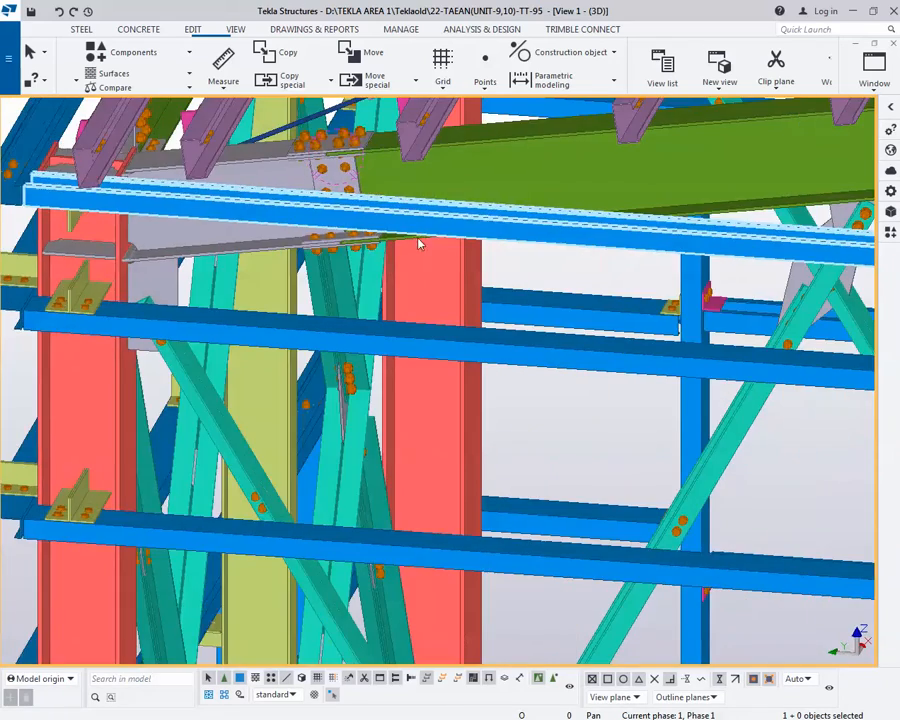
pyautogui.scroll(-3, 675, 220)
pyautogui.moveTo(675, 220); pyautogui.dragTo(369, 183, button='middle')
pyautogui.scroll(1, 583, 158)
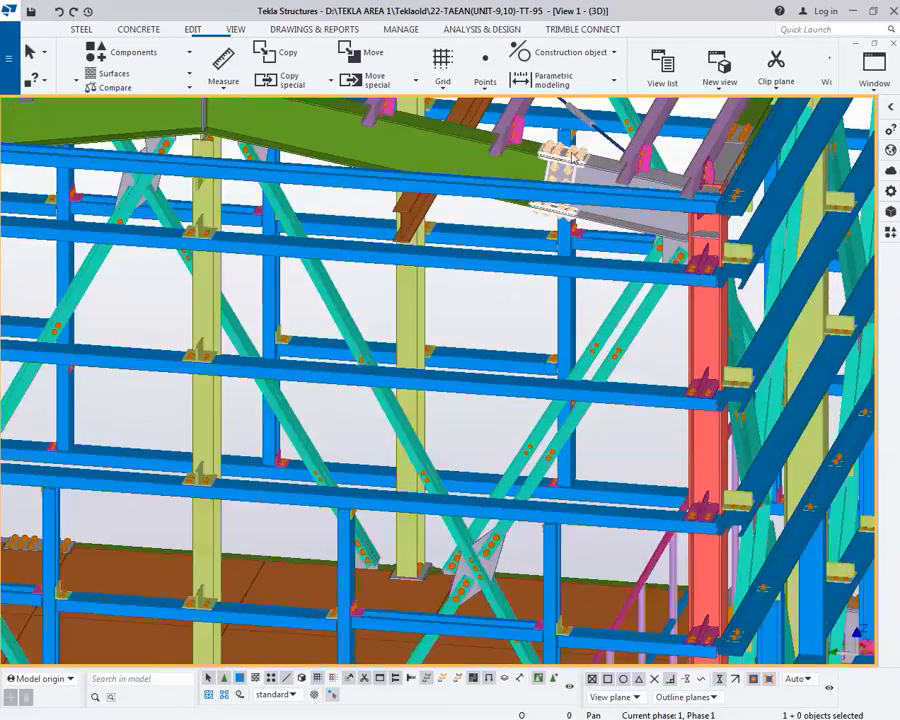
# - Examine the bolted splices on the green floor beams beside the purple column and on the diagonal brace below them
pyautogui.scroll(-3, 568, 149)
pyautogui.moveTo(604, 528); pyautogui.dragTo(543, 224, button='middle')
pyautogui.moveTo(550, 373); pyautogui.dragTo(563, 209, button='middle')
pyautogui.scroll(3, 464, 325)
pyautogui.scroll(2, 340, 280)
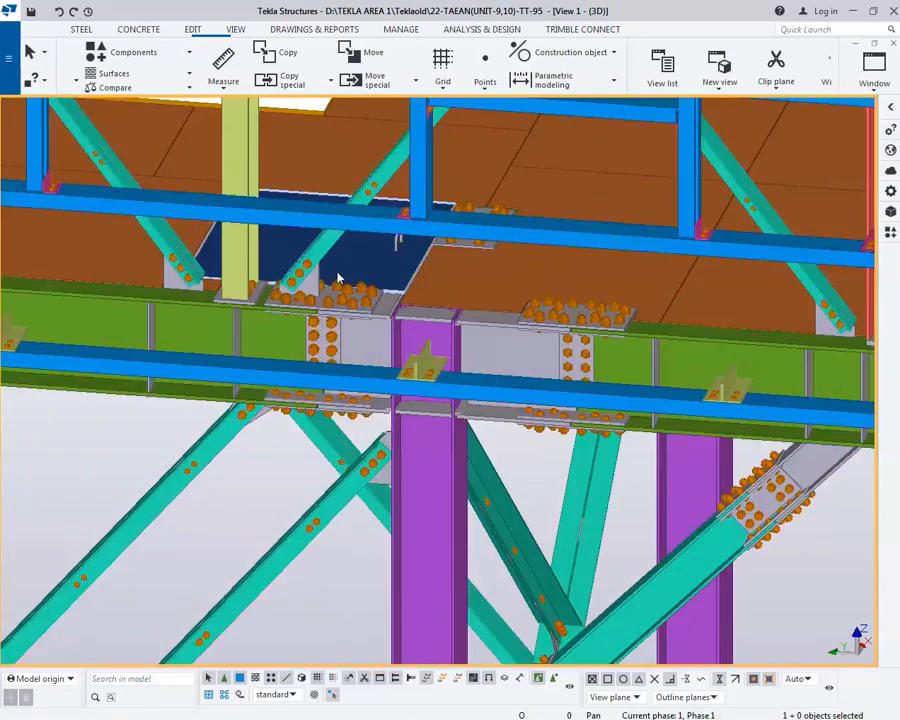
pyautogui.scroll(-4, 362, 372)
pyautogui.scroll(4, 420, 262)
pyautogui.scroll(3, 420, 262)
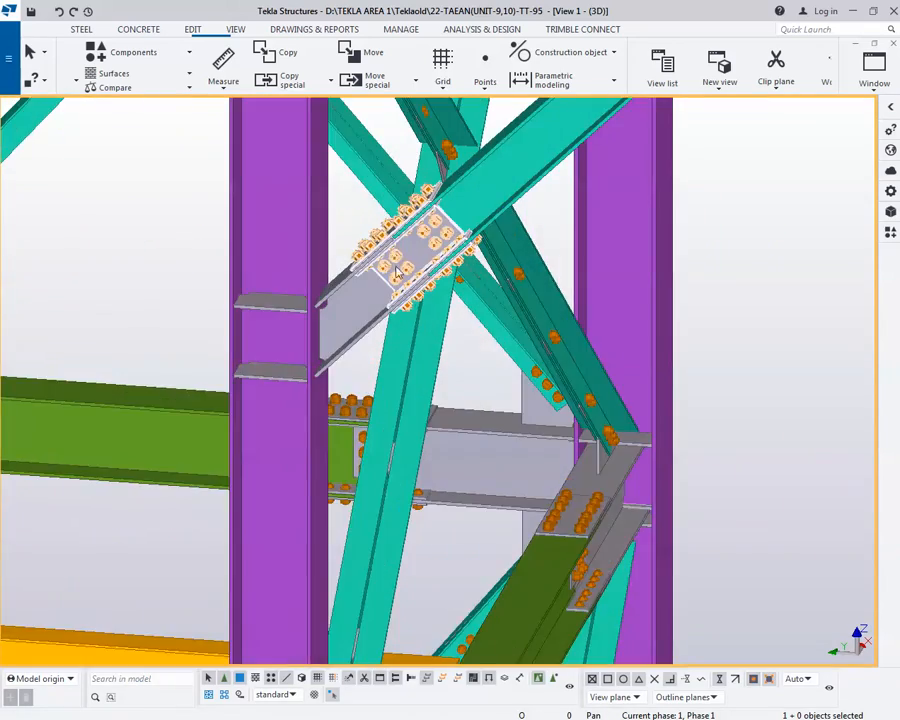
# - Delete the splice connection at the lower end of the teal diagonal H-section brace
pyautogui.scroll(-4, 412, 300)
pyautogui.scroll(3, 502, 218)
pyautogui.click(329, 350)
pyautogui.scroll(2, 283, 410)
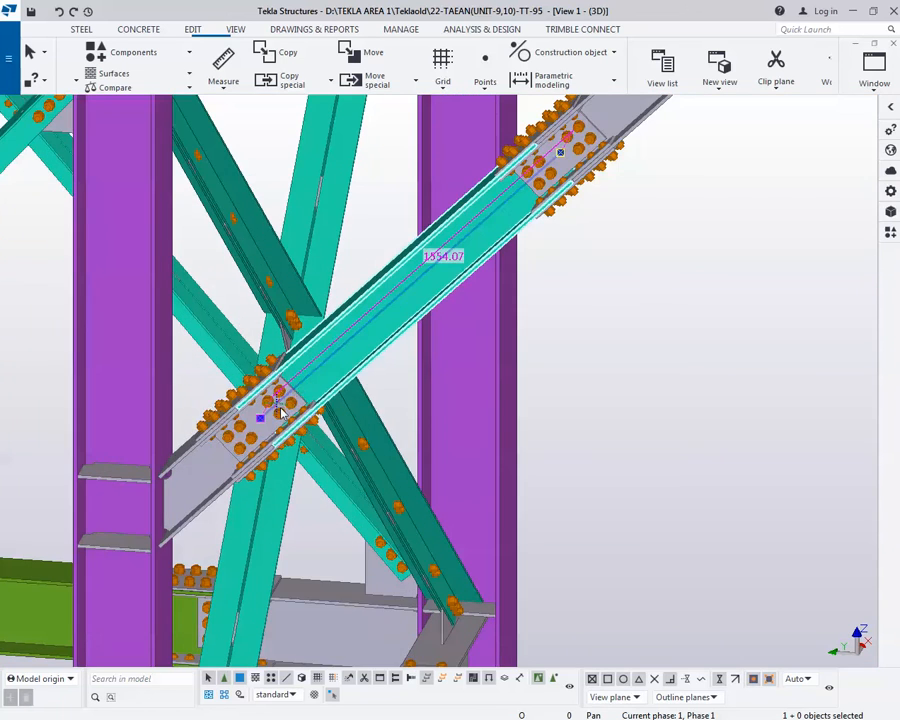
pyautogui.click(279, 414)
pyautogui.scroll(2, 264, 390)
pyautogui.moveTo(319, 376); pyautogui.dragTo(342, 322, button='middle')
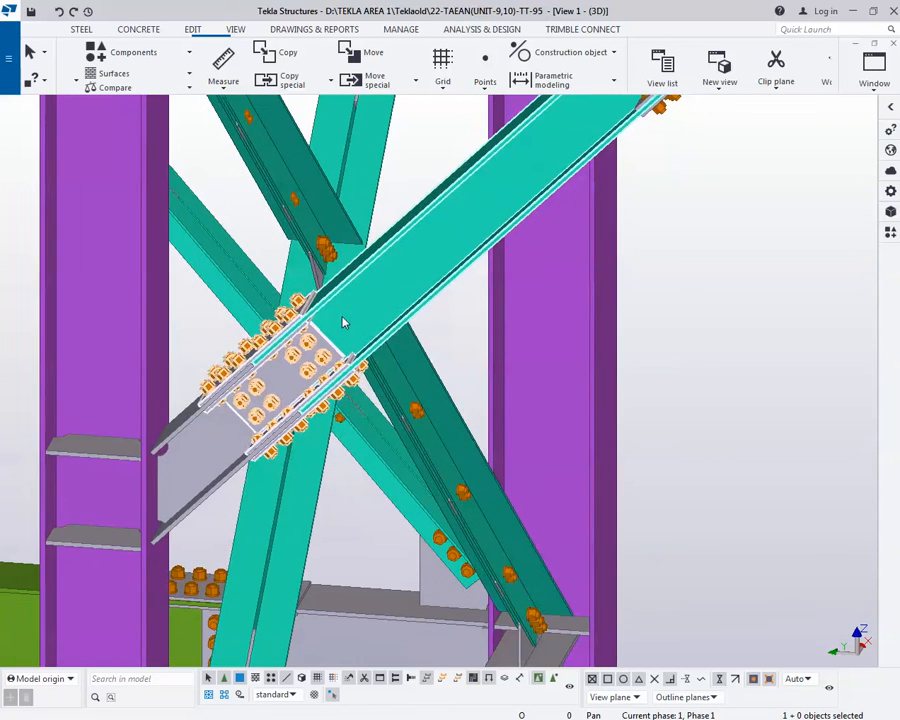
pyautogui.press('Delete')
# - Open the properties of the splice at the brace's upper end and accept its settings for reuse
pyautogui.scroll(-2, 360, 320)
pyautogui.scroll(1, 530, 176)
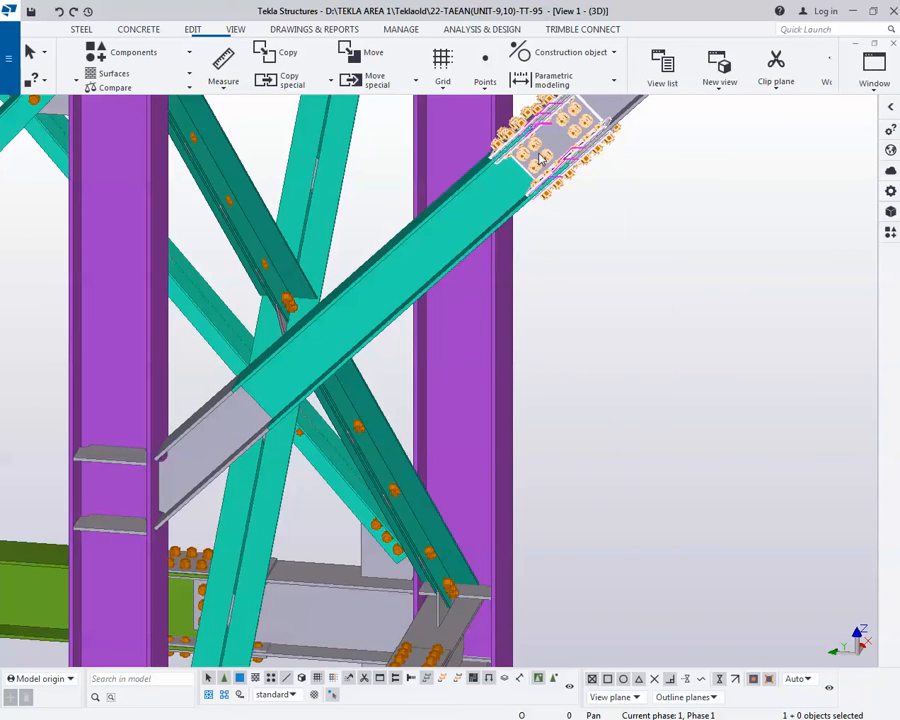
pyautogui.doubleClick(541, 158)
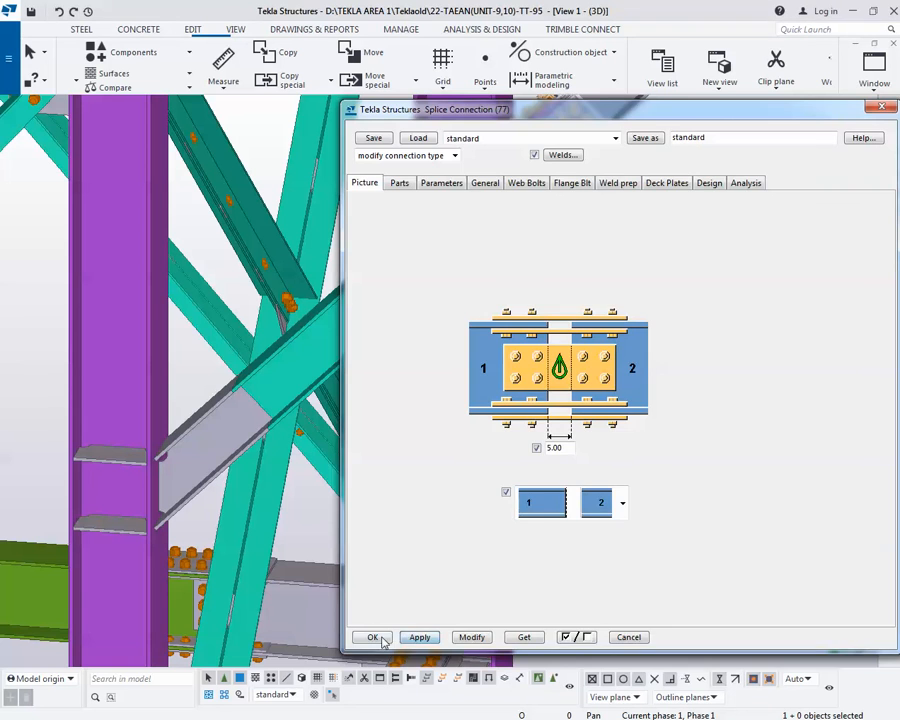
pyautogui.click(382, 639)
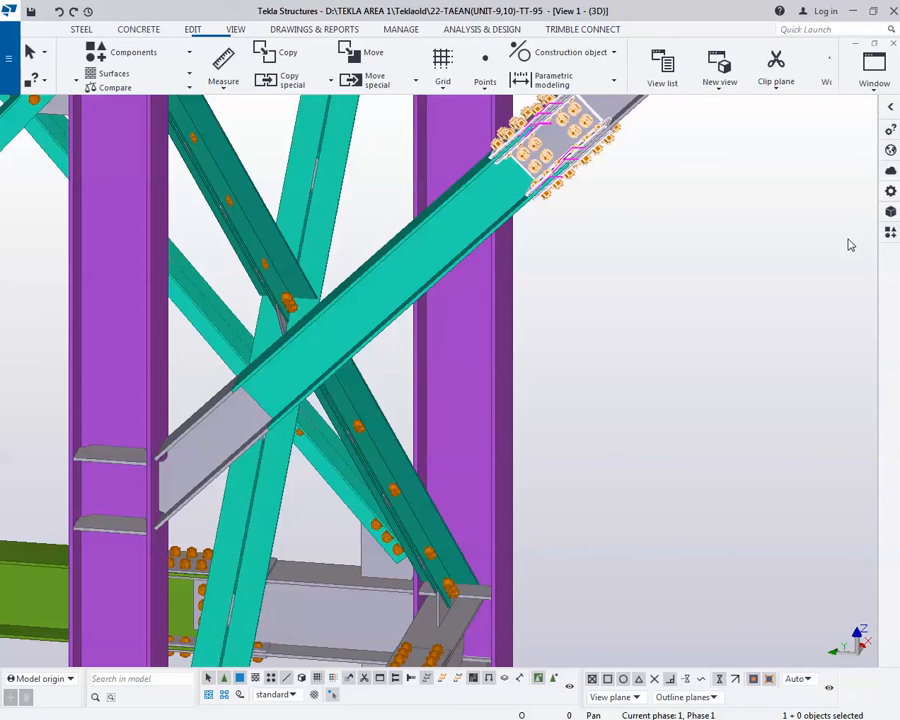
# - Join the lower grey bracket to the teal diagonal brace with Splice connection (77) and close the component catalogue
pyautogui.hotkey('ctrl', 'f')
pyautogui.click(803, 309)
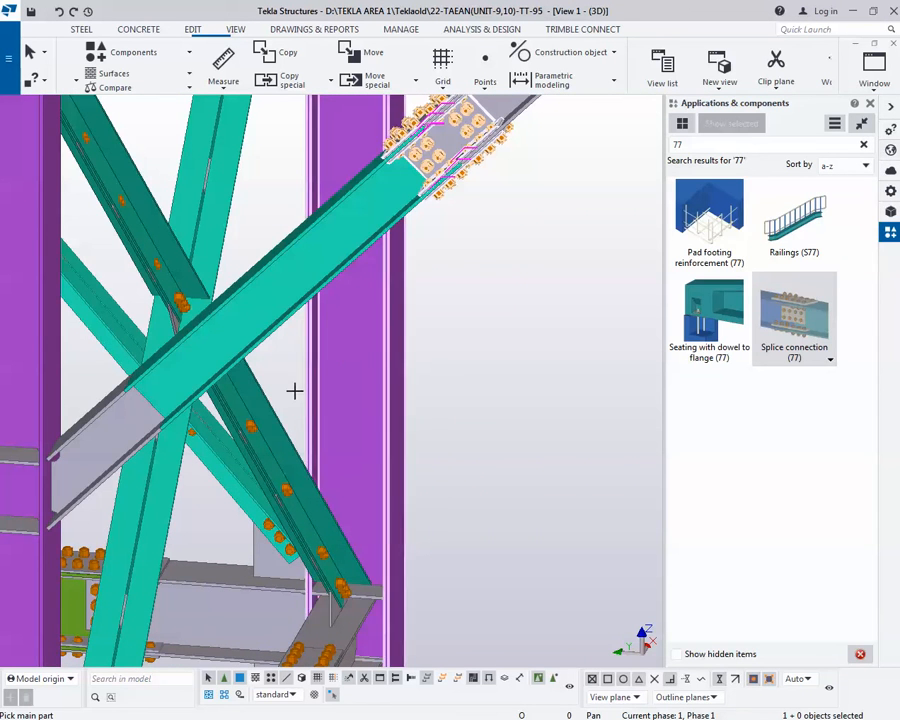
pyautogui.click(132, 424)
pyautogui.click(178, 378)
pyautogui.scroll(-2, 300, 330)
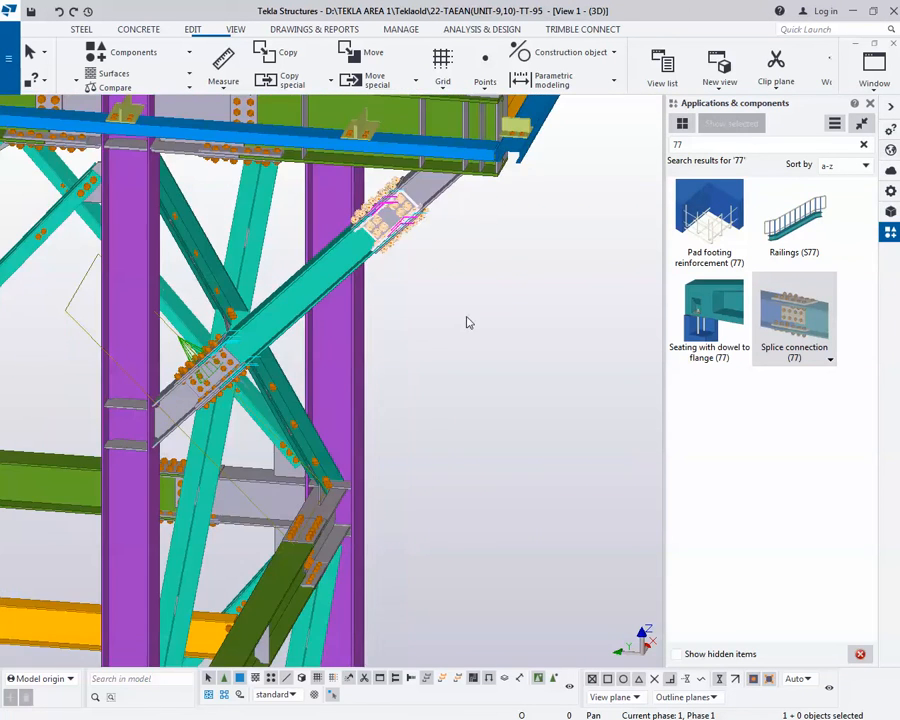
pyautogui.click(891, 107)
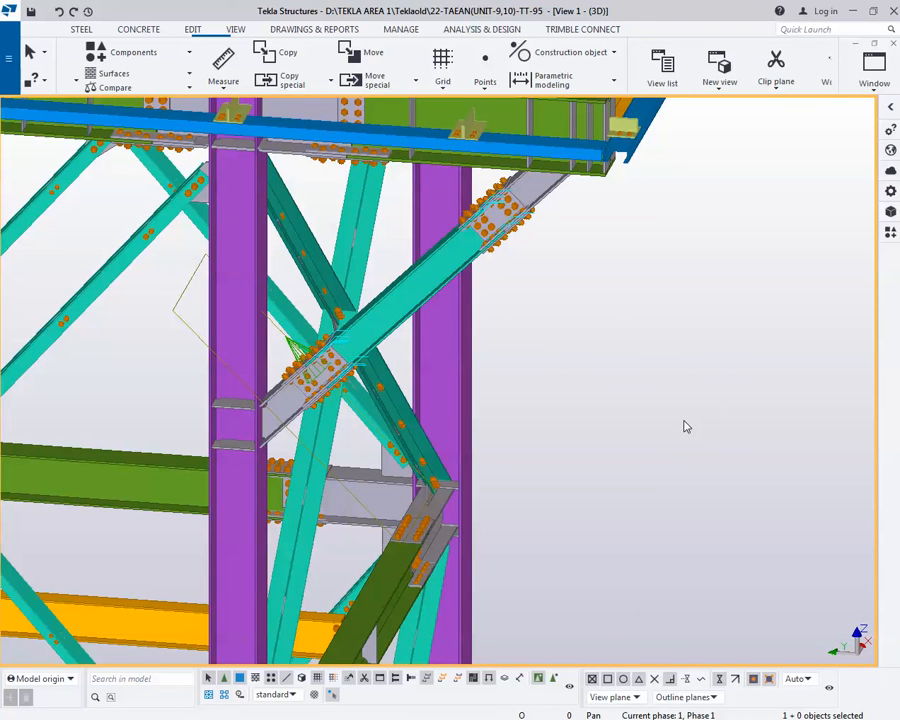